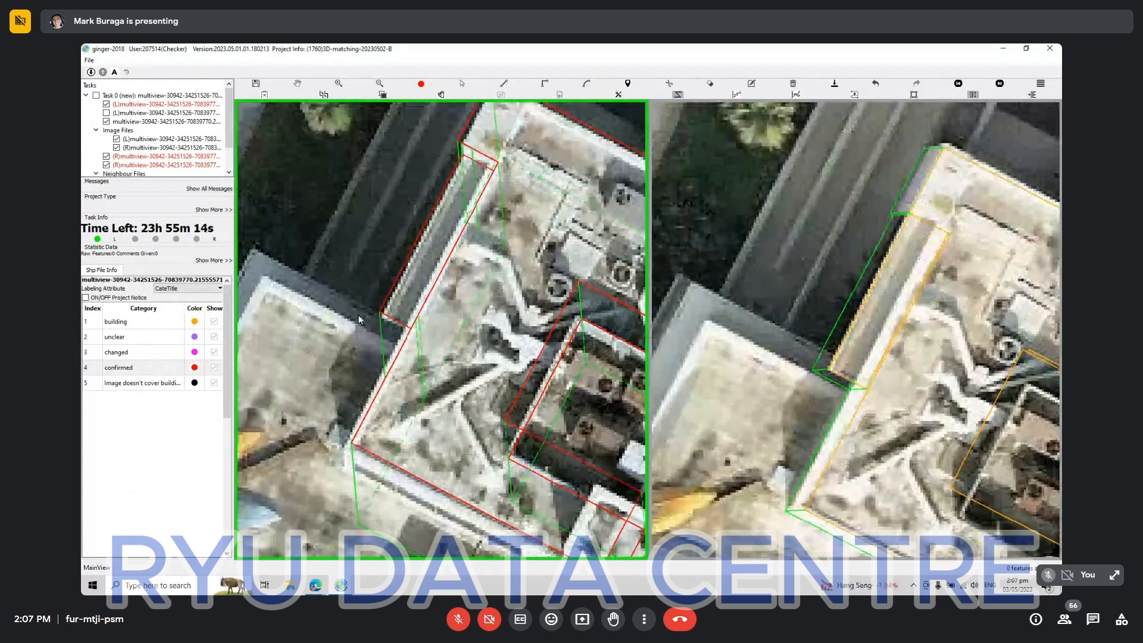
scroll(359, 319, "up", 1)
Start a new building outline at the adjoining roof's lower outer corner and extend it along the neighbouring outlines to the flat roof's lower end.
left_click(342, 295)
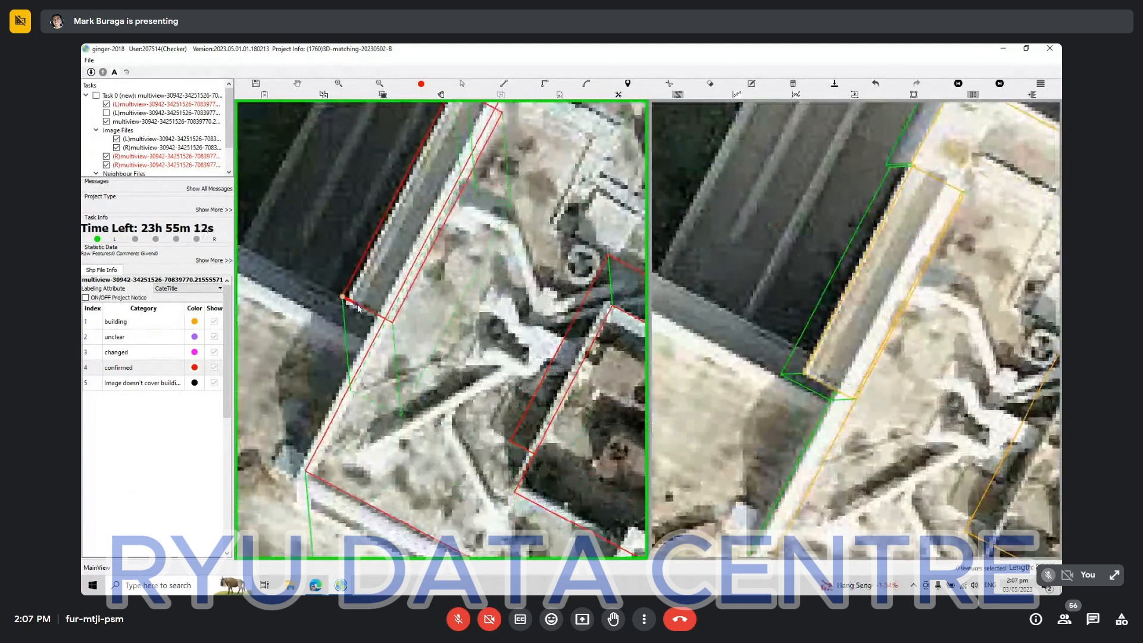
left_click(360, 304)
scroll(361, 350, "down", 2)
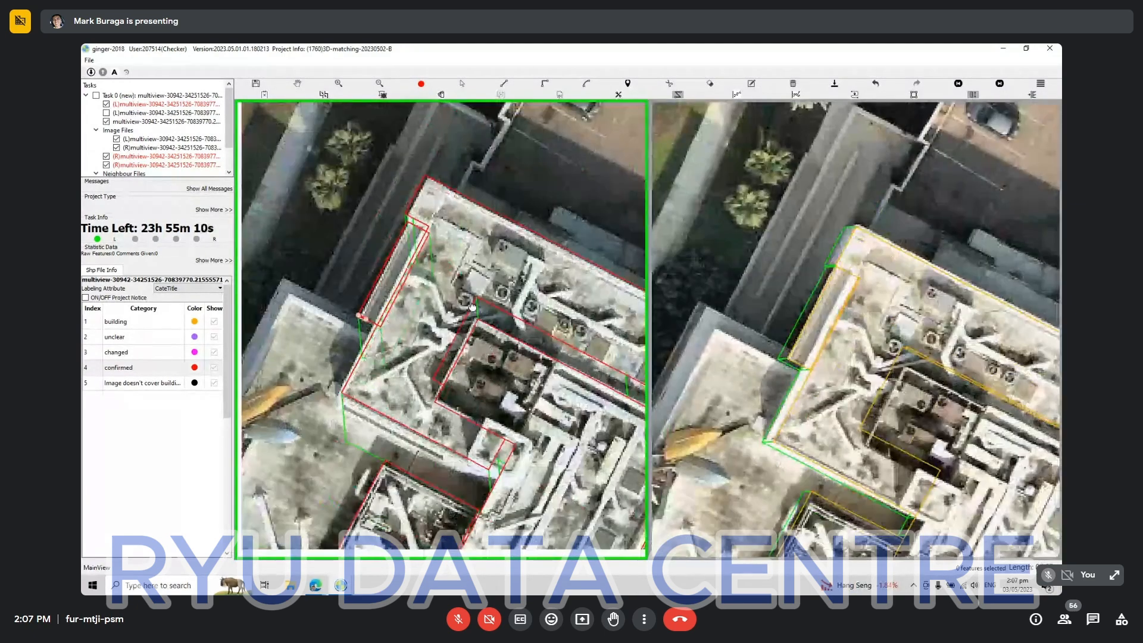
mouse_move(410, 474)
left_mouse_down()
mouse_move(525, 390)
mouse_move(631, 276)
left_mouse_up()
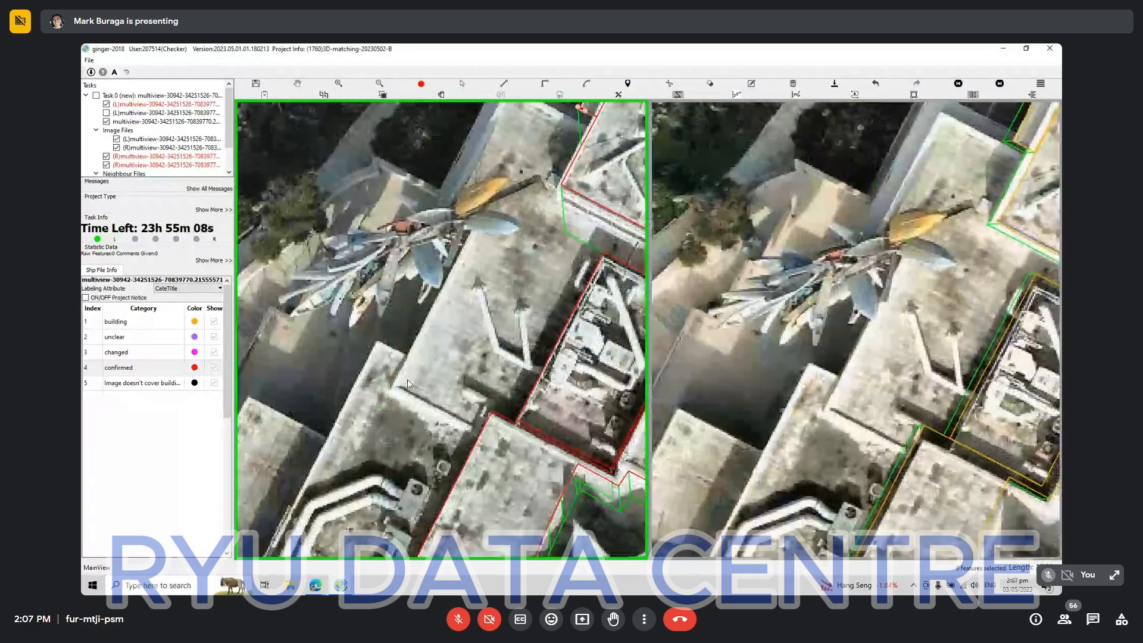
left_click(474, 430)
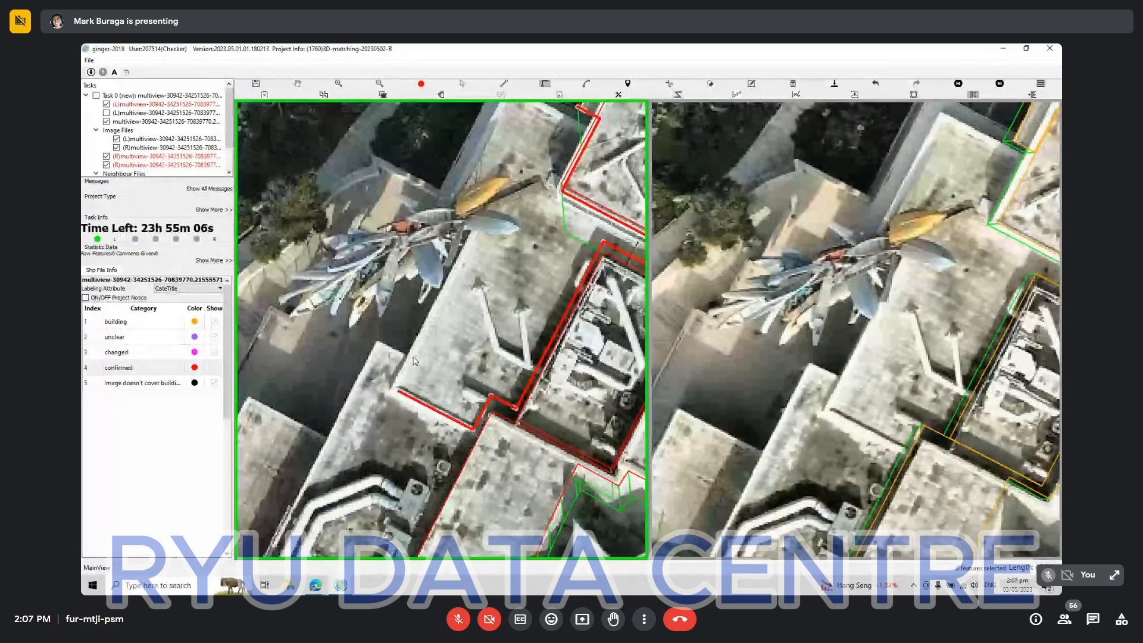
Trace the flat roof's remaining corners past the boat sculpture, finish the outline against the adjoining building and select it.
left_click(388, 385)
left_click(439, 205)
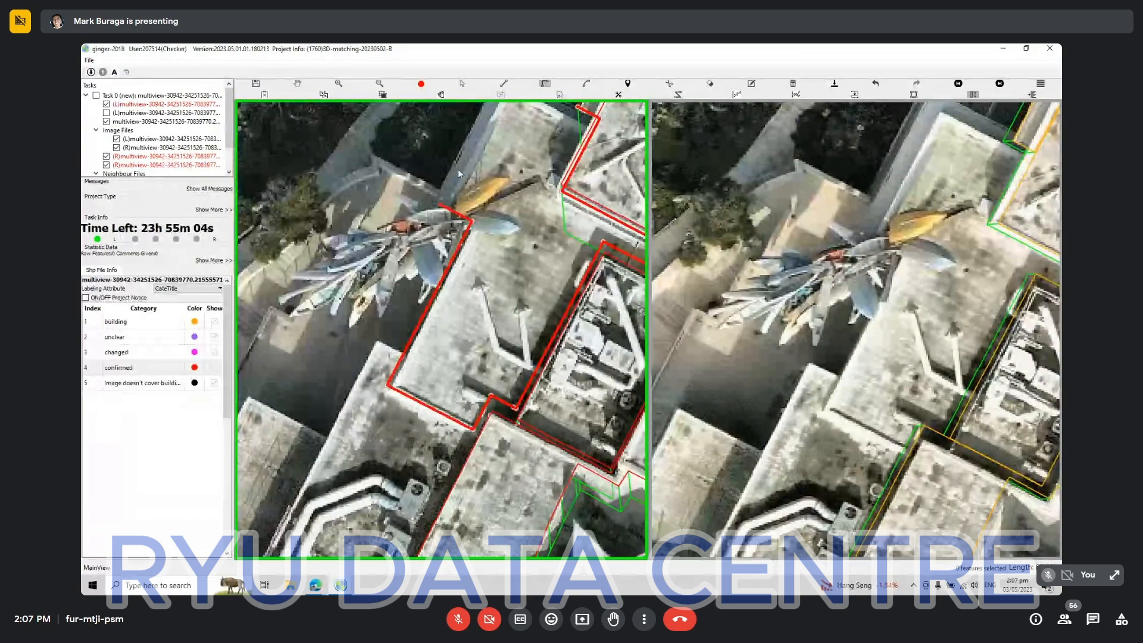
left_click(465, 145)
left_click_drag(465, 146, 438, 279)
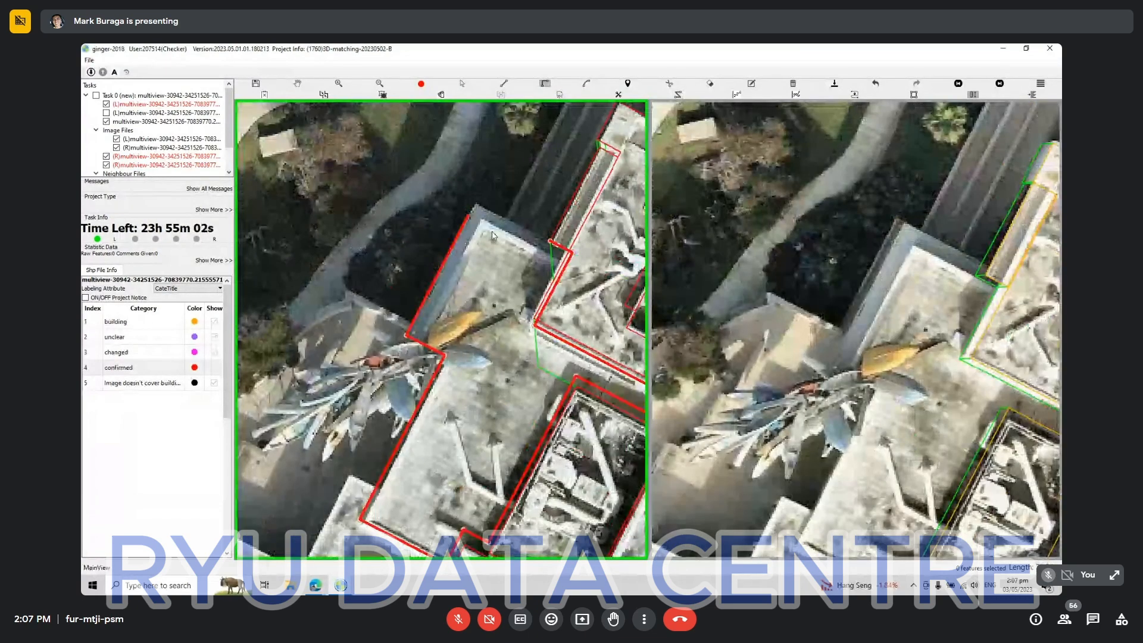
left_click(547, 242)
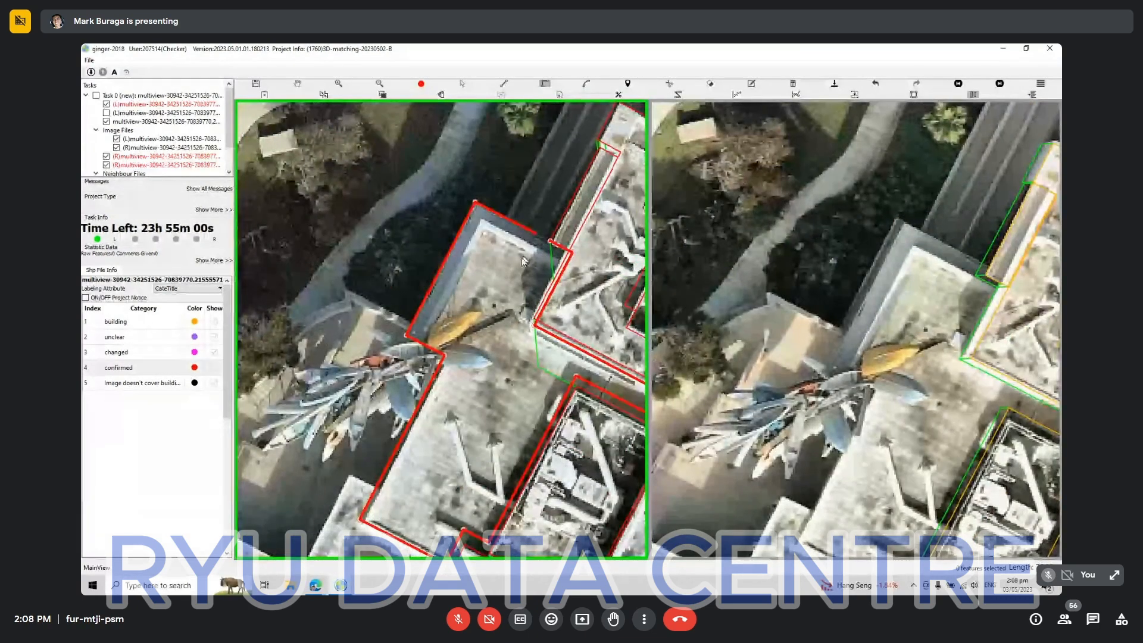
right_click(514, 273)
key("Escape")
left_click(509, 248)
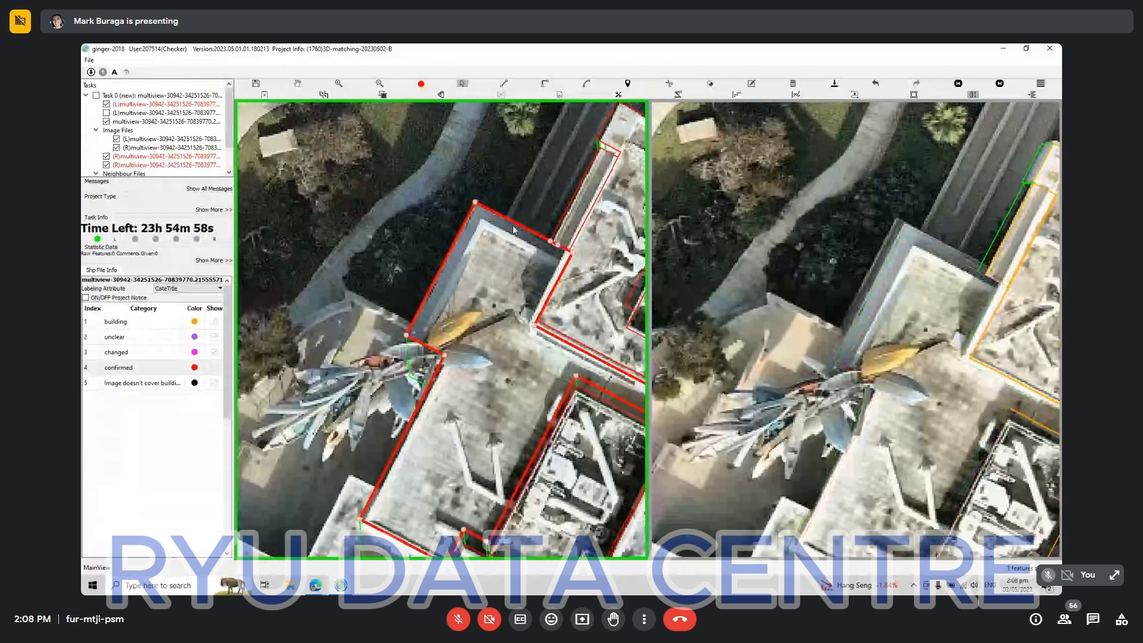
Try to match the new roof outline to the second aerial view and shift its projected roof and base.
key("m")
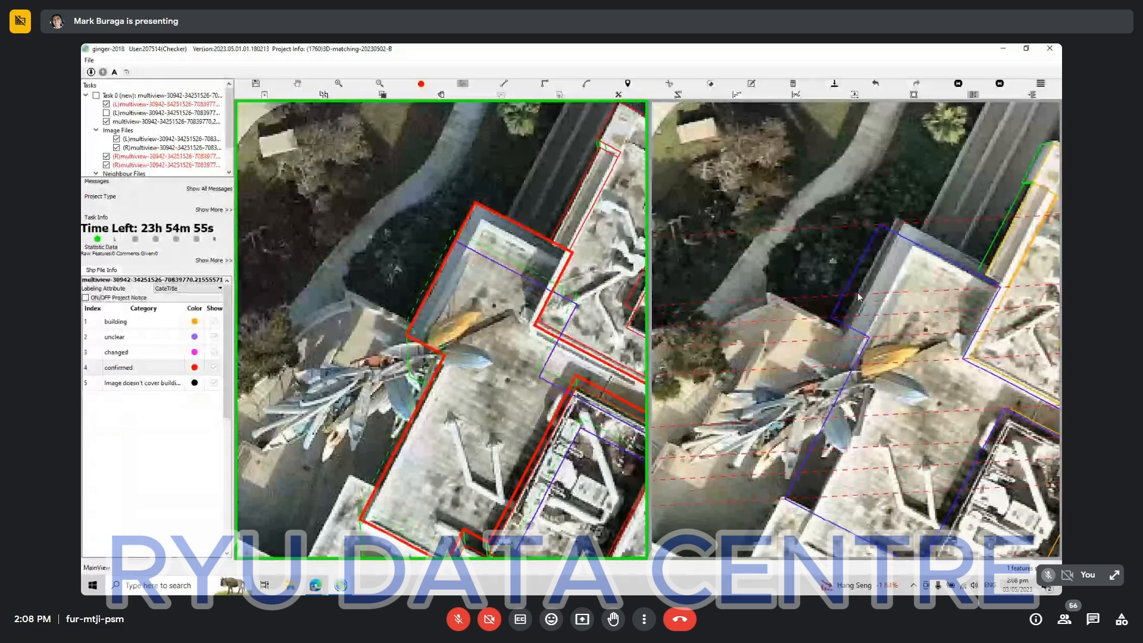
right_click(906, 298)
left_click(888, 298)
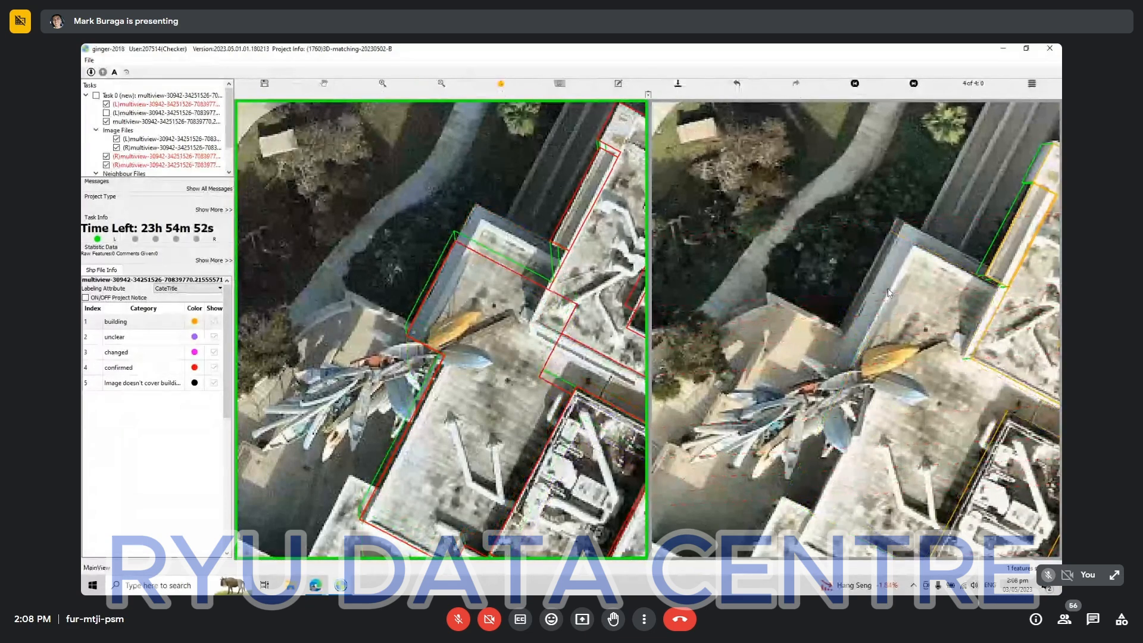
left_click_drag(883, 298, 904, 293)
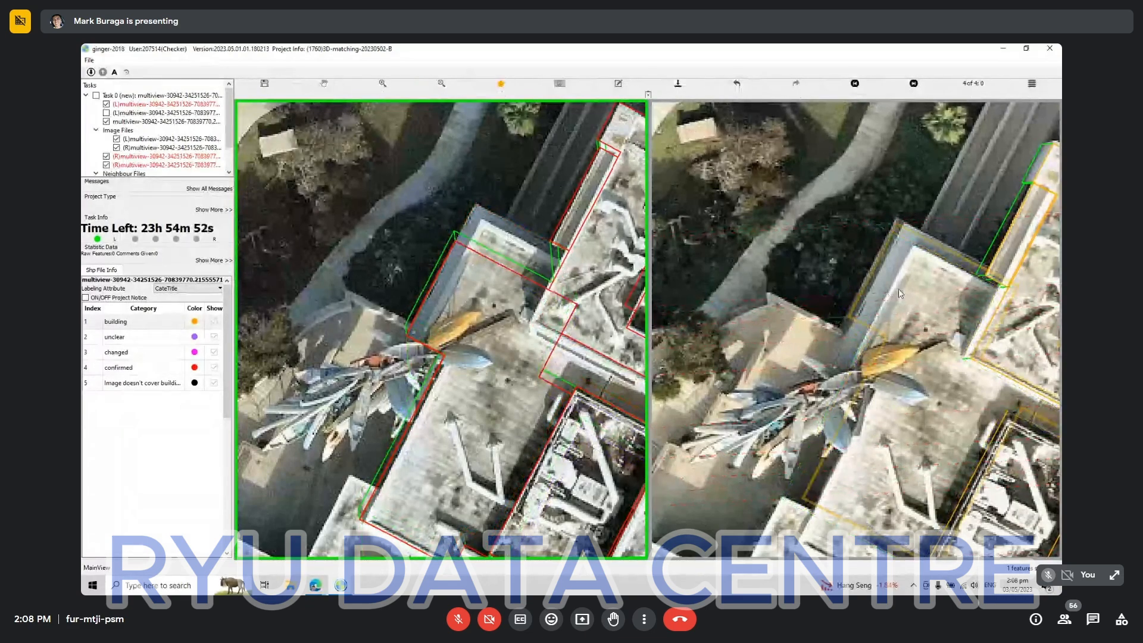
right_click(905, 430)
left_click_drag(903, 439, 933, 241)
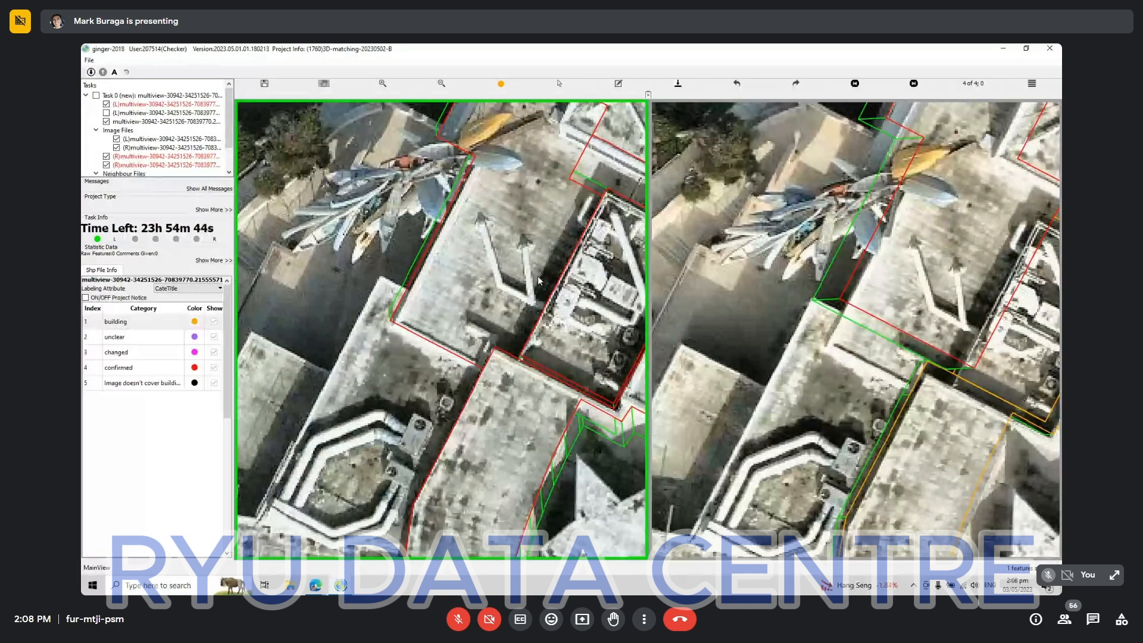
Undo the last matching changes made to the new building outline.
key("ctrl+z")
key("Delete")
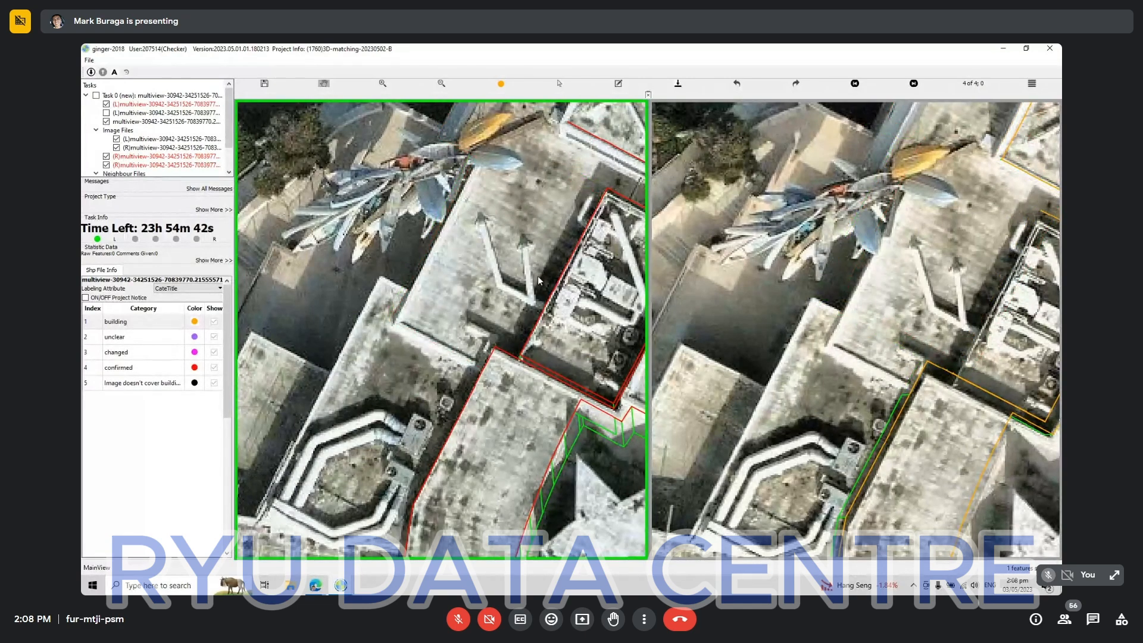
key("ctrl+z")
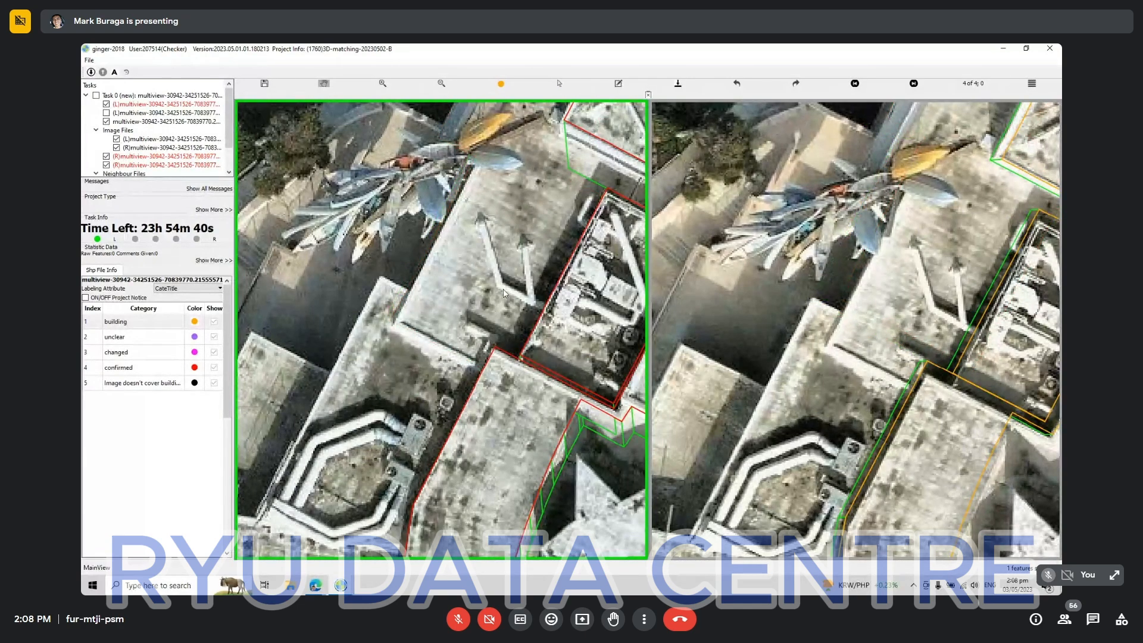
key("ctrl+z")
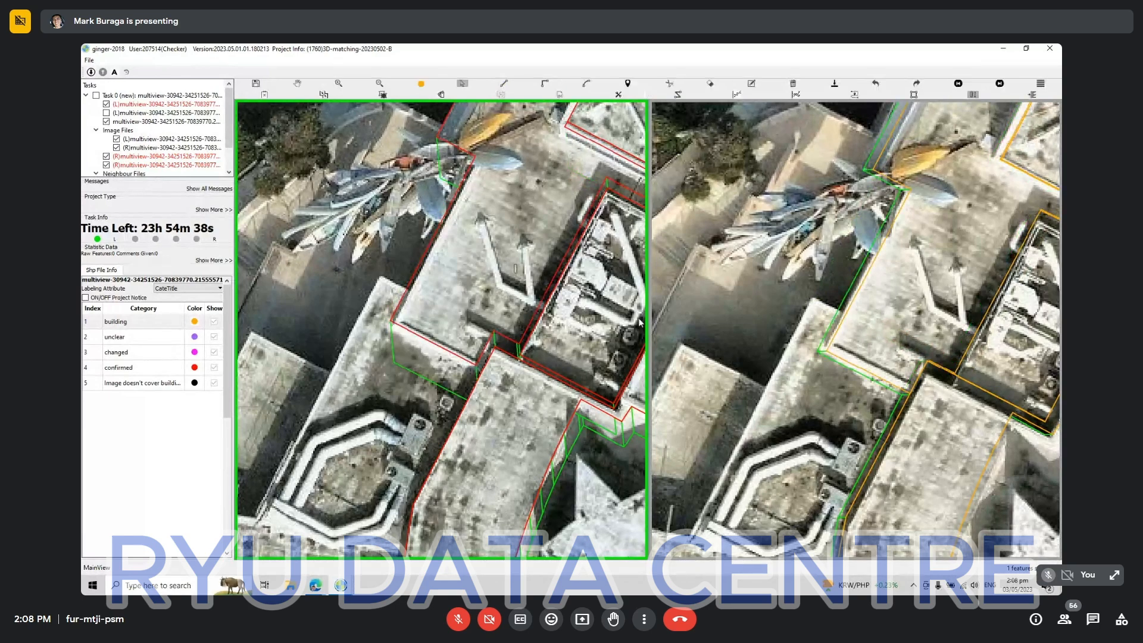
Move the outline's long outer edge inward from the grey wall to the flat roof's edge, above the boat sculpture.
left_click_drag(953, 269, 891, 404)
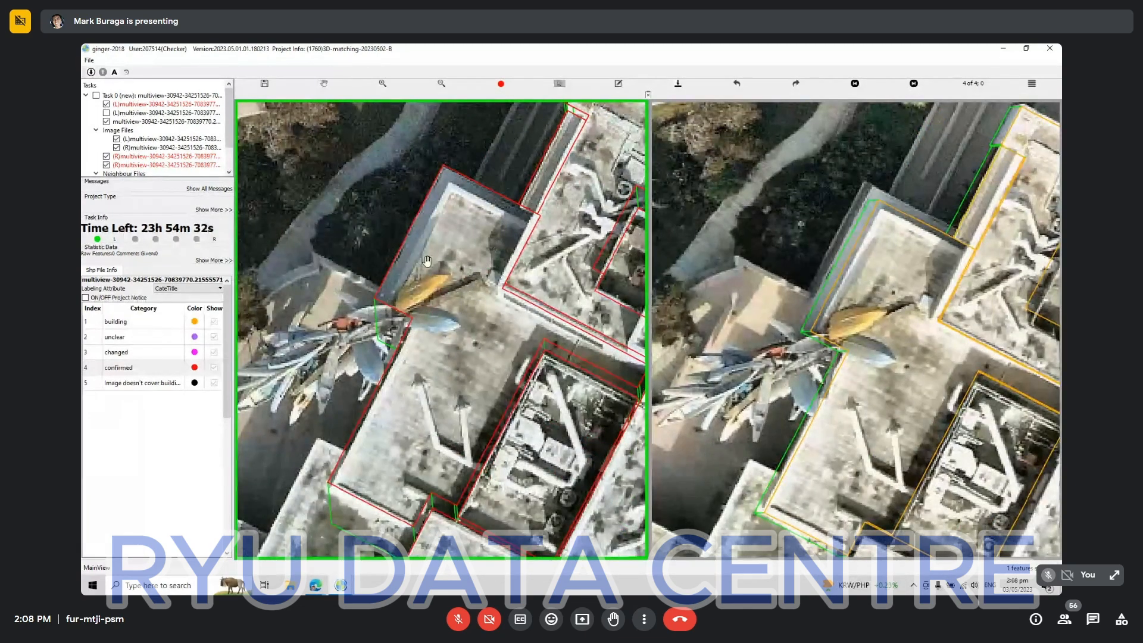
left_click(404, 253)
left_click_drag(402, 246, 434, 260)
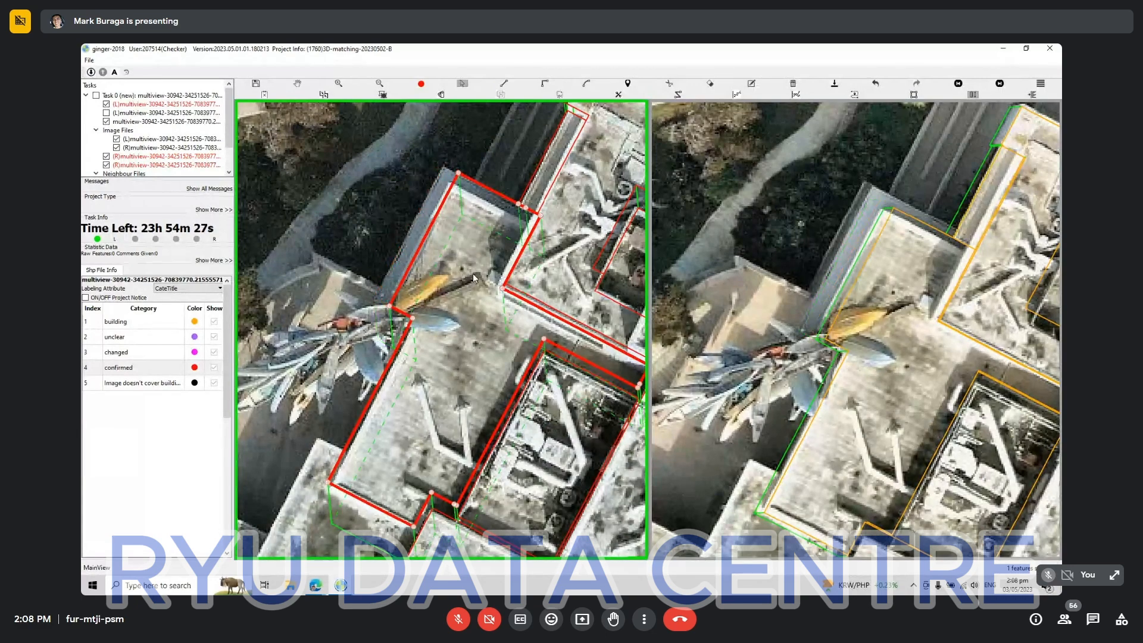
Match the adjusted outline to the second aerial view again and align its projection with the same roof.
key("Escape")
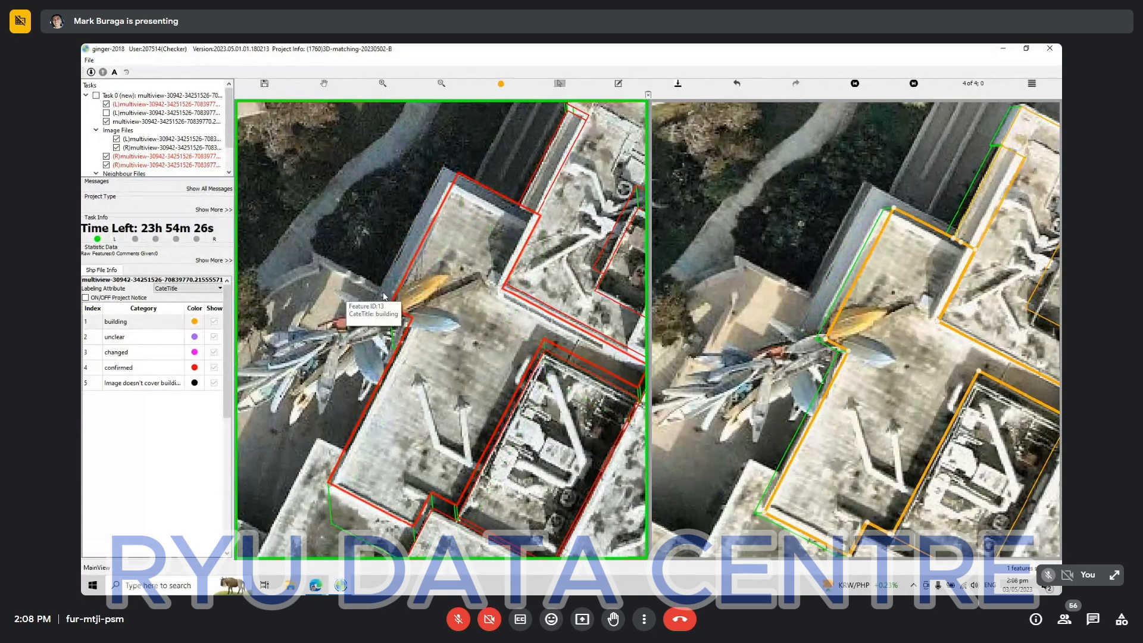
left_click(409, 273)
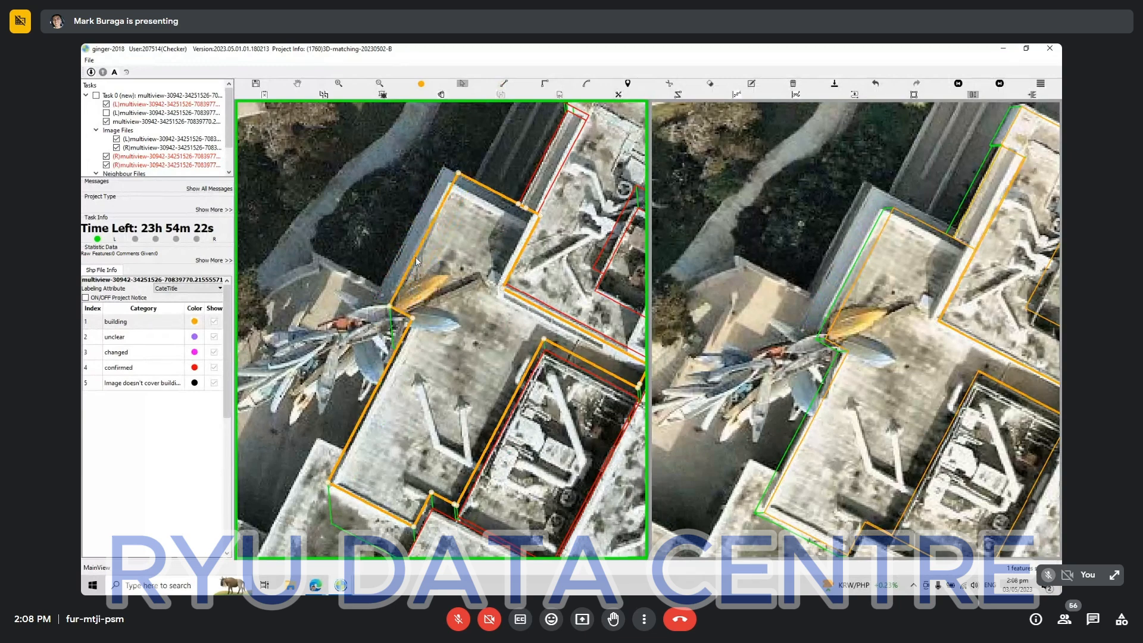
key("Escape")
left_click(407, 275)
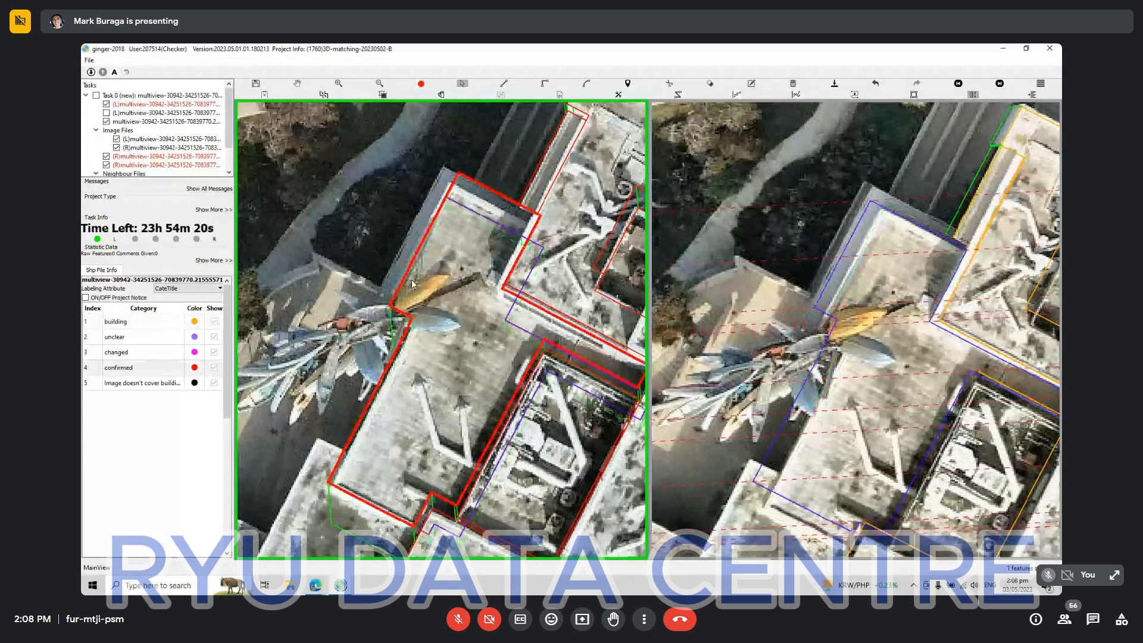
key("space")
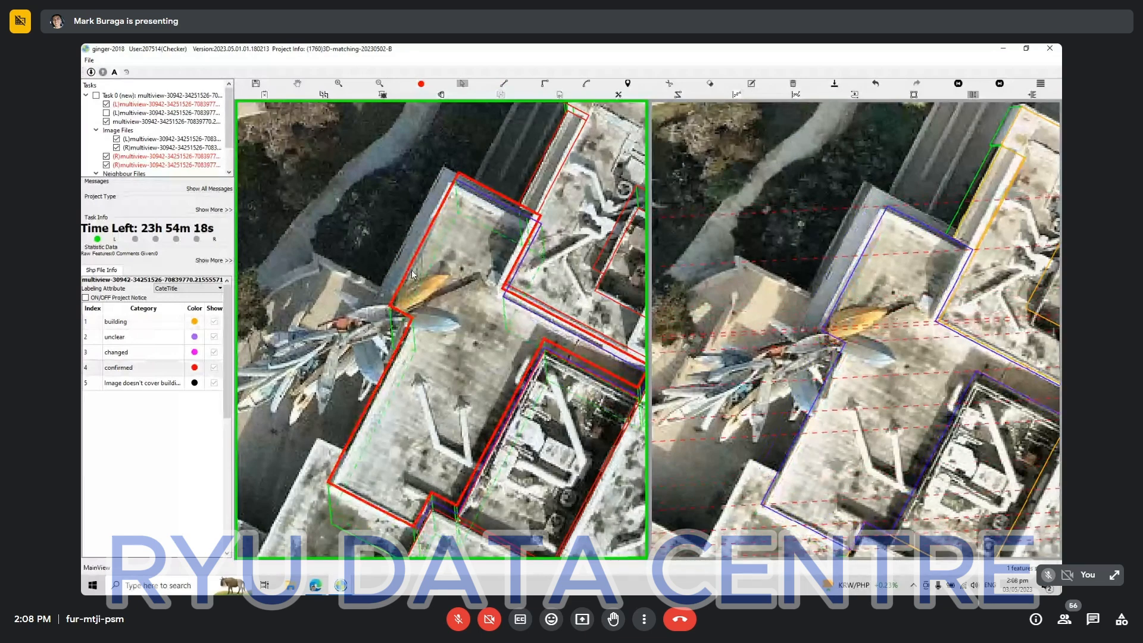
left_click(455, 242)
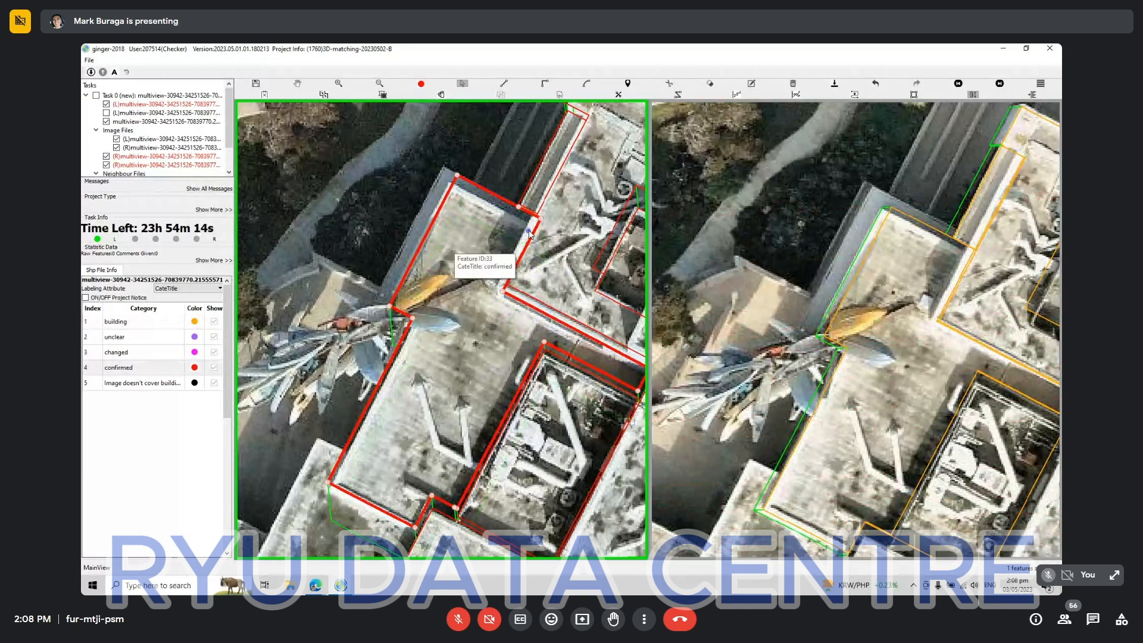
Try to reshape the outline's upper edge where it meets the adjoining roof.
key("Delete")
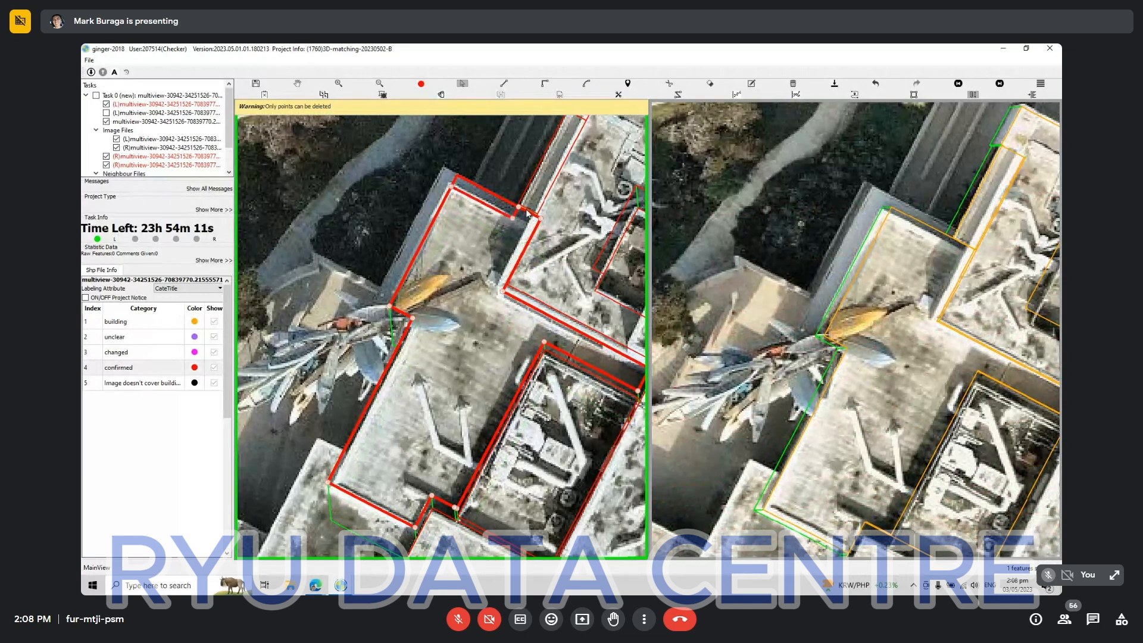
left_click_drag(518, 220, 537, 218)
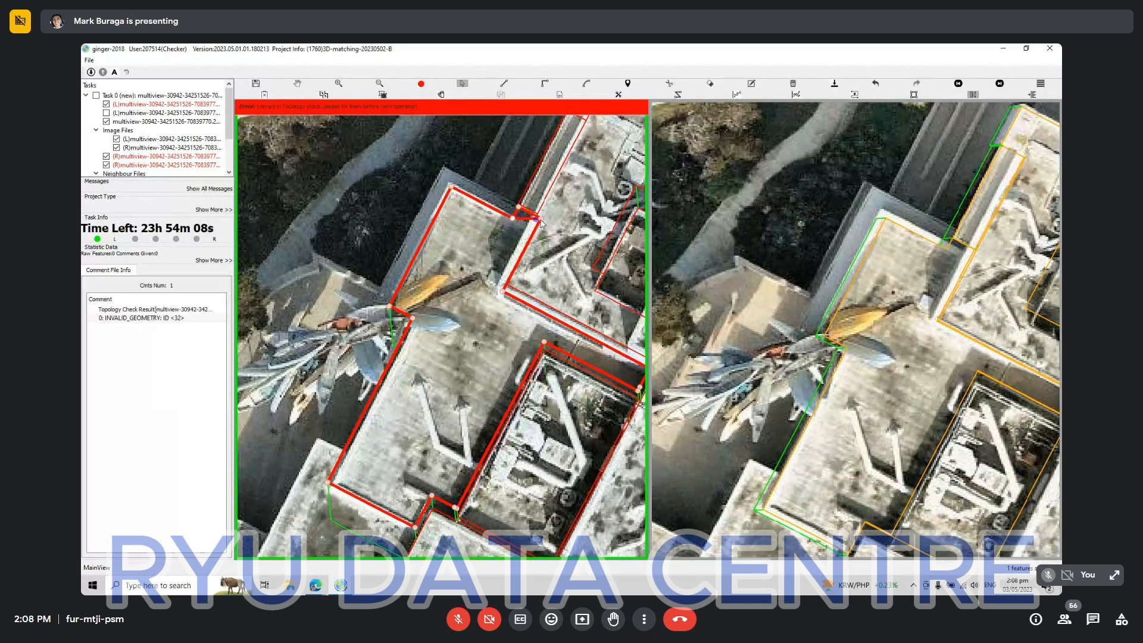
scroll(480, 244, "up", 2)
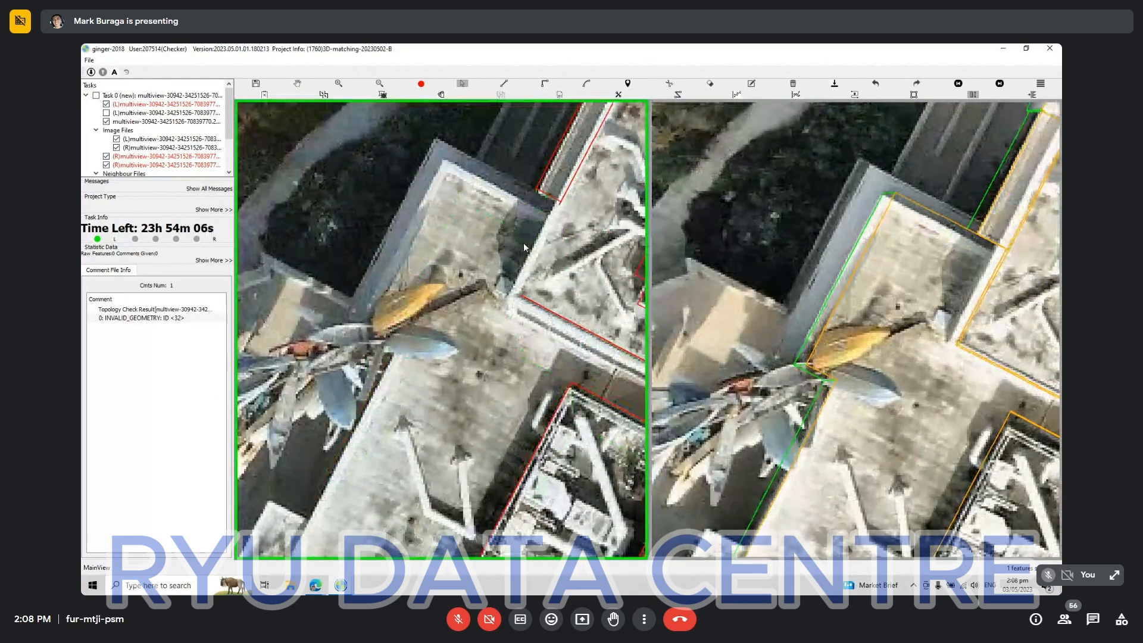
Reselect the building outline and move its upper edge slightly inward onto the flat roof's edge.
left_click(525, 247)
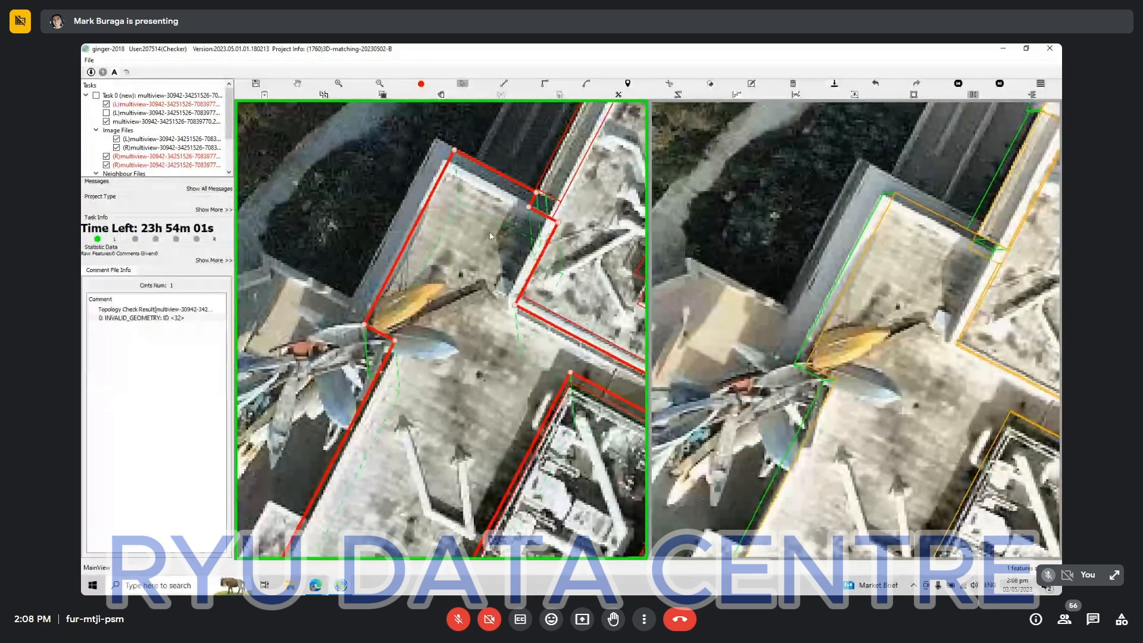
left_click(506, 182)
left_click(506, 182)
left_click_drag(506, 186, 502, 196)
scroll(488, 224, "down", 3)
key("Escape")
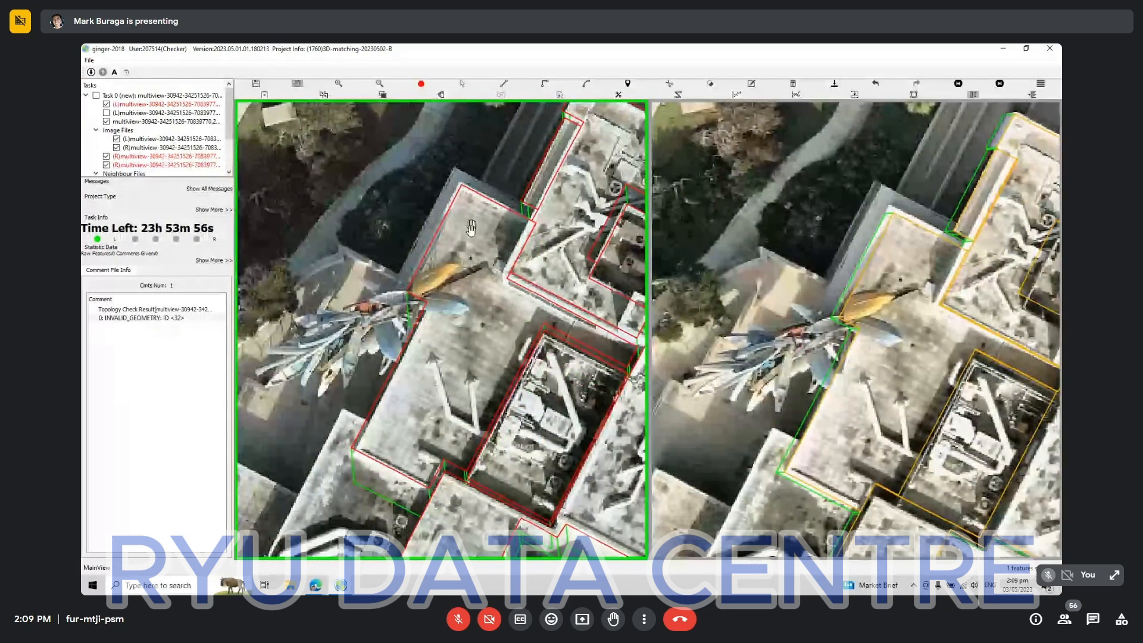
Examine the flat roof and the neighbouring roofs below it for outline fit and missing outlines in both aerial views.
scroll(457, 271, "up", 2)
scroll(447, 224, "down", 3)
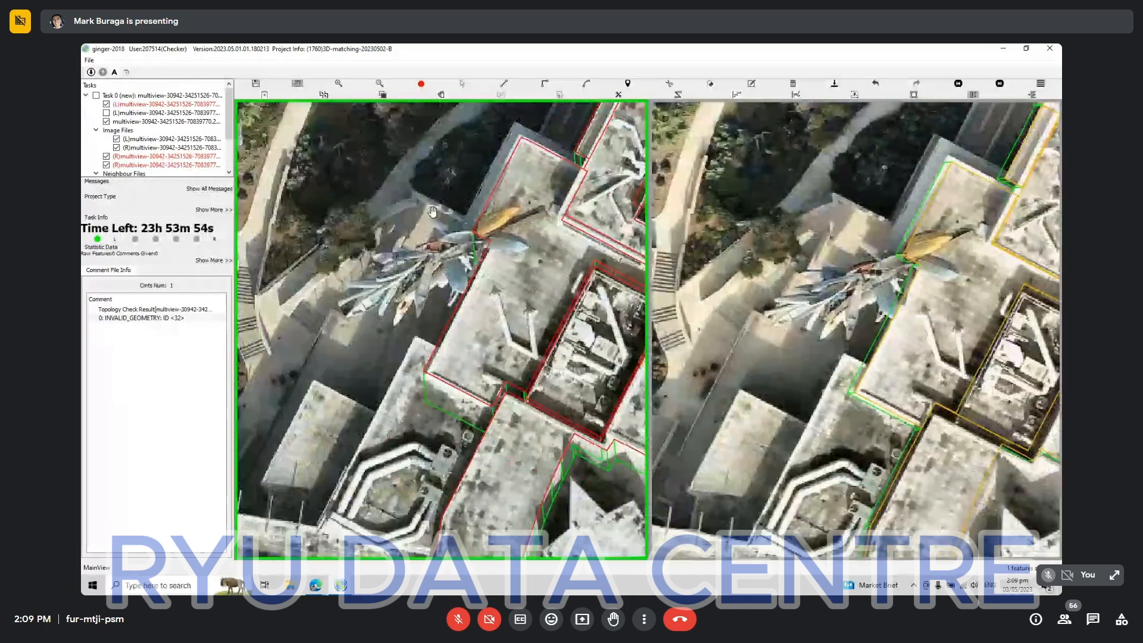
scroll(415, 389, "up", 3)
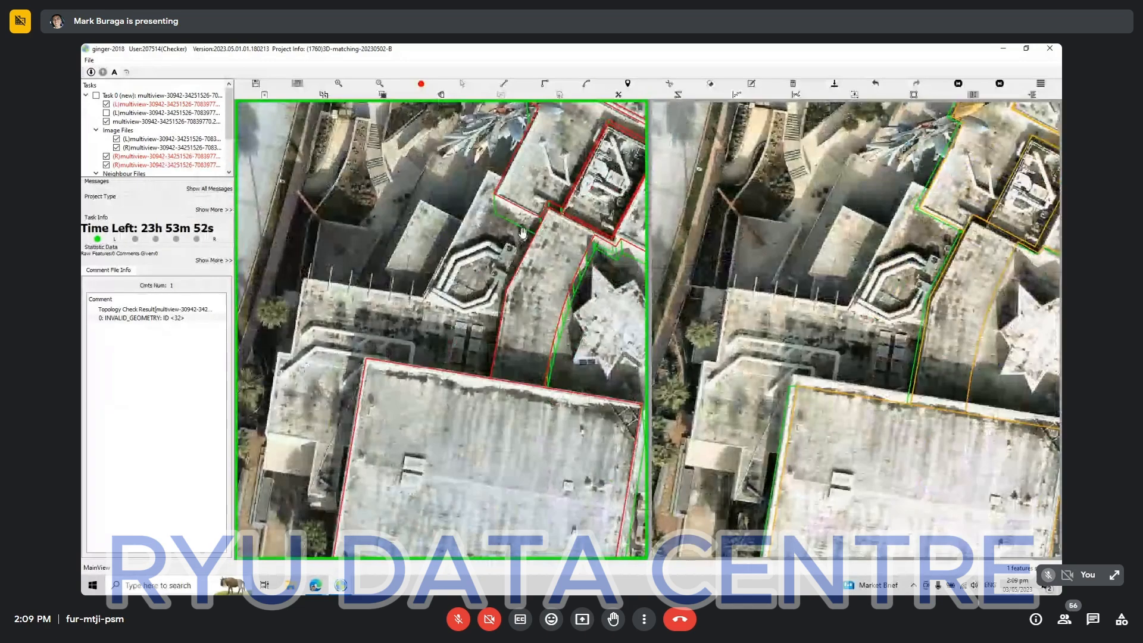
scroll(416, 389, "down", 3)
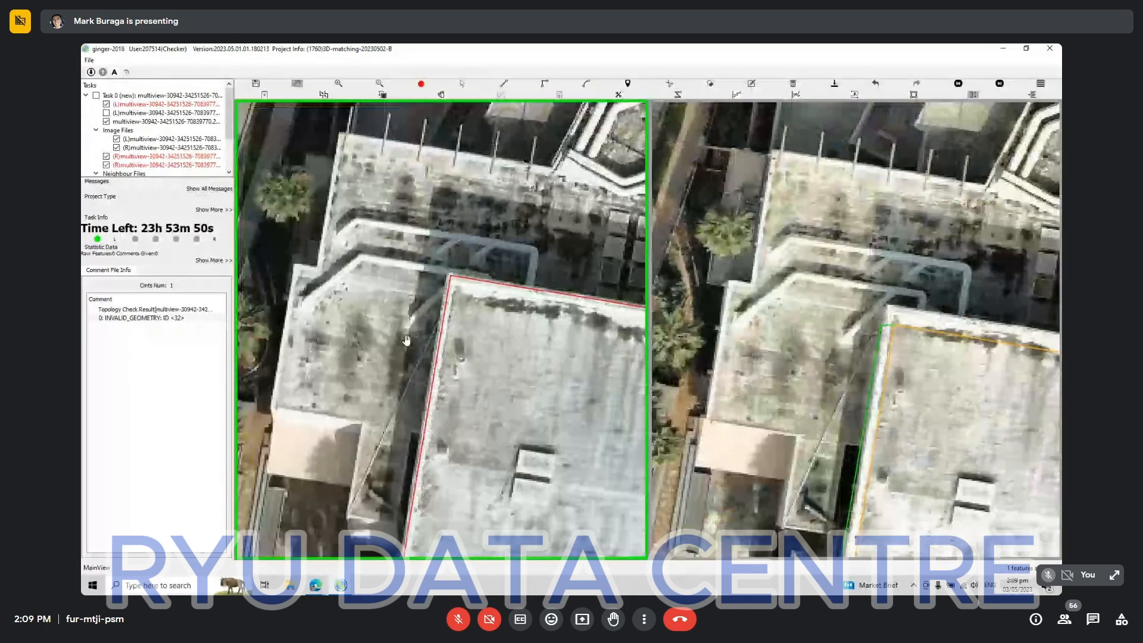
left_click_drag(385, 347, 297, 439)
scroll(363, 378, "up", 3)
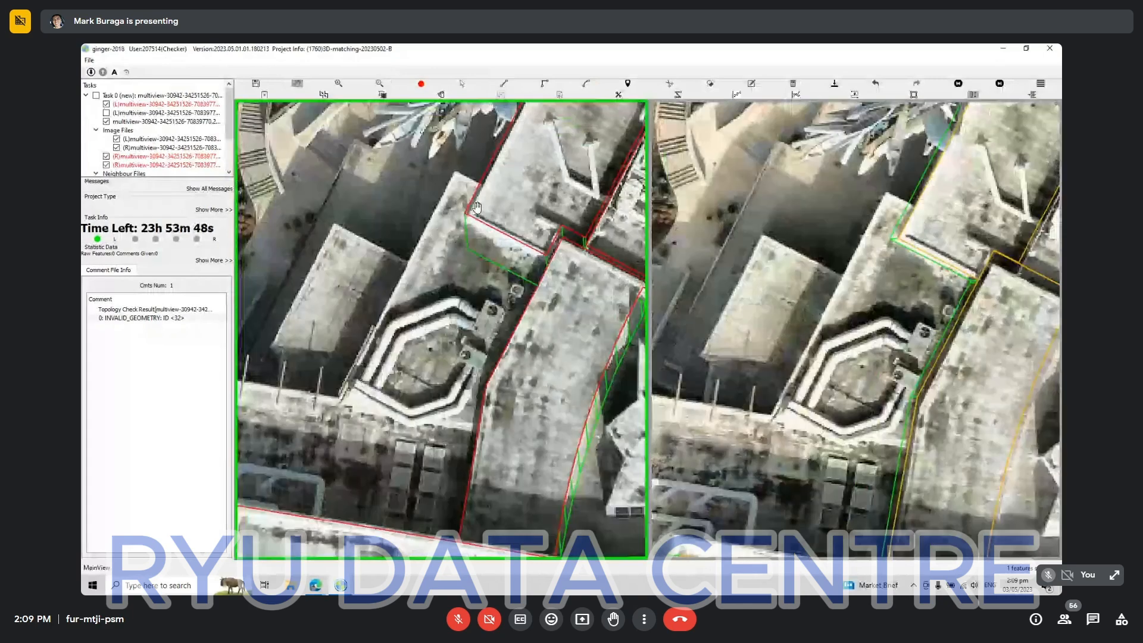
key("Escape")
key("z")
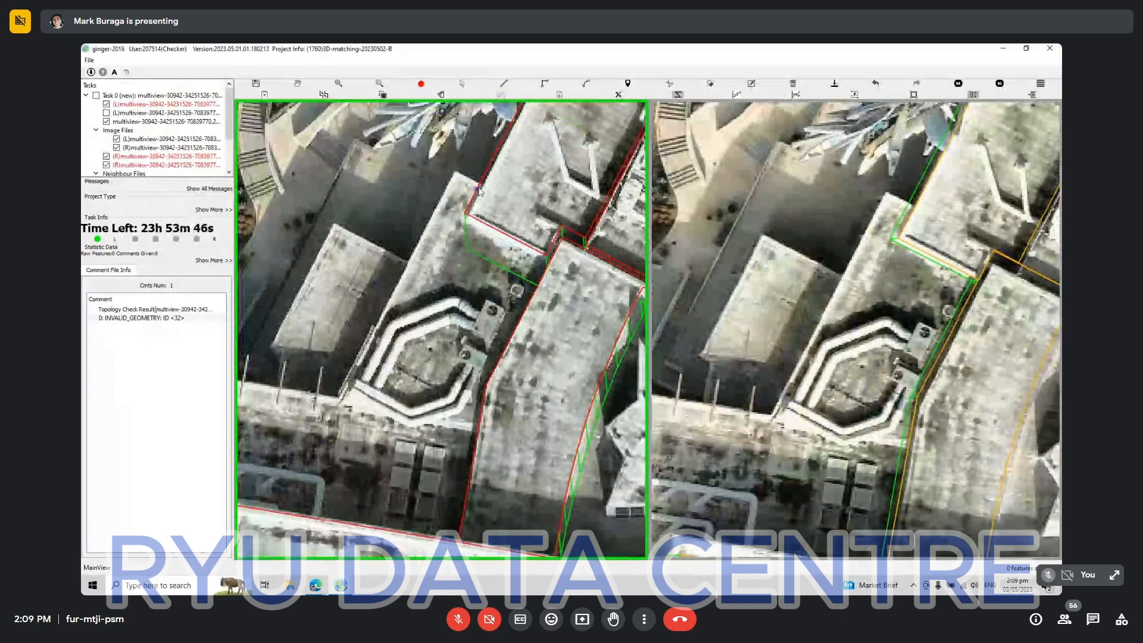
Match the flat roof's adjusted outline to the second aerial view again and nudge its projection onto the same roof.
left_click(513, 193)
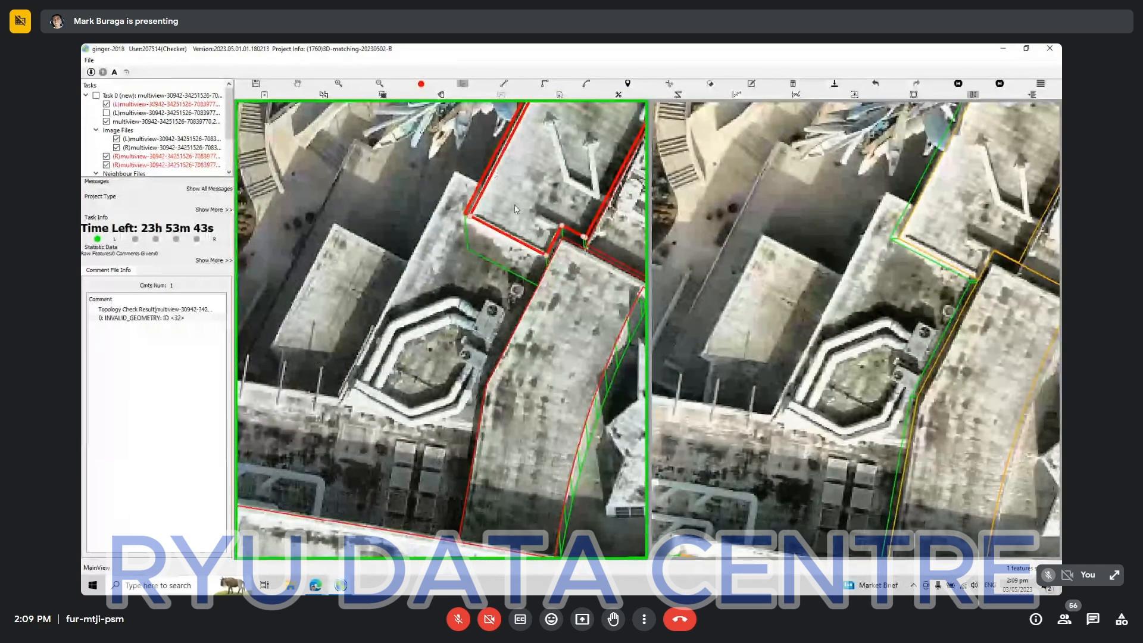
left_click(511, 238)
left_click(511, 239)
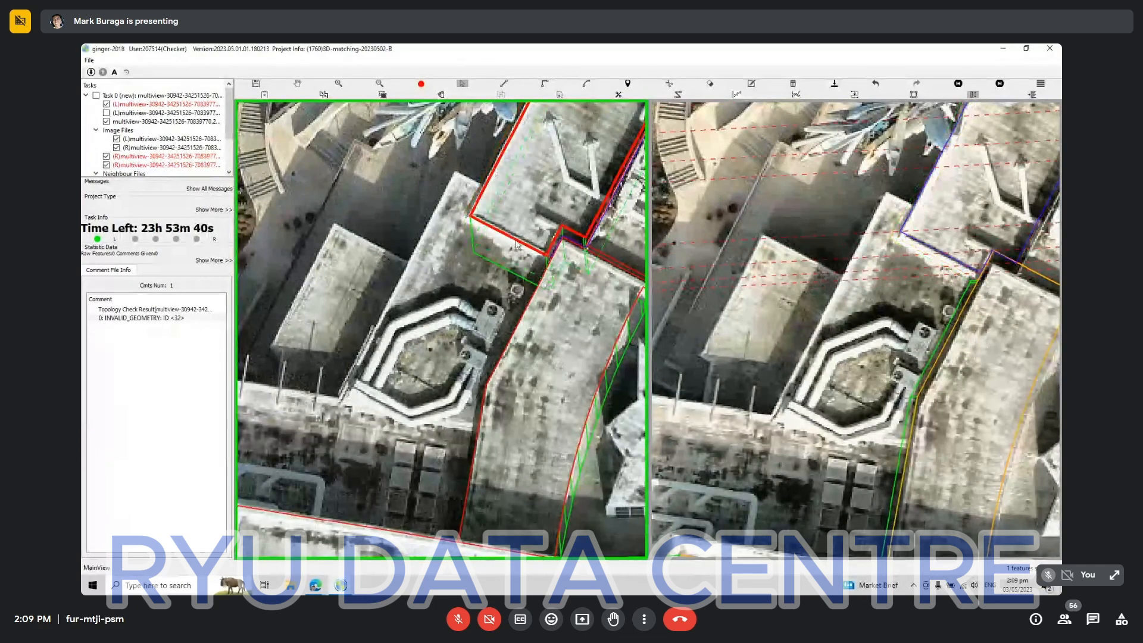
key("Up")
key("Up")
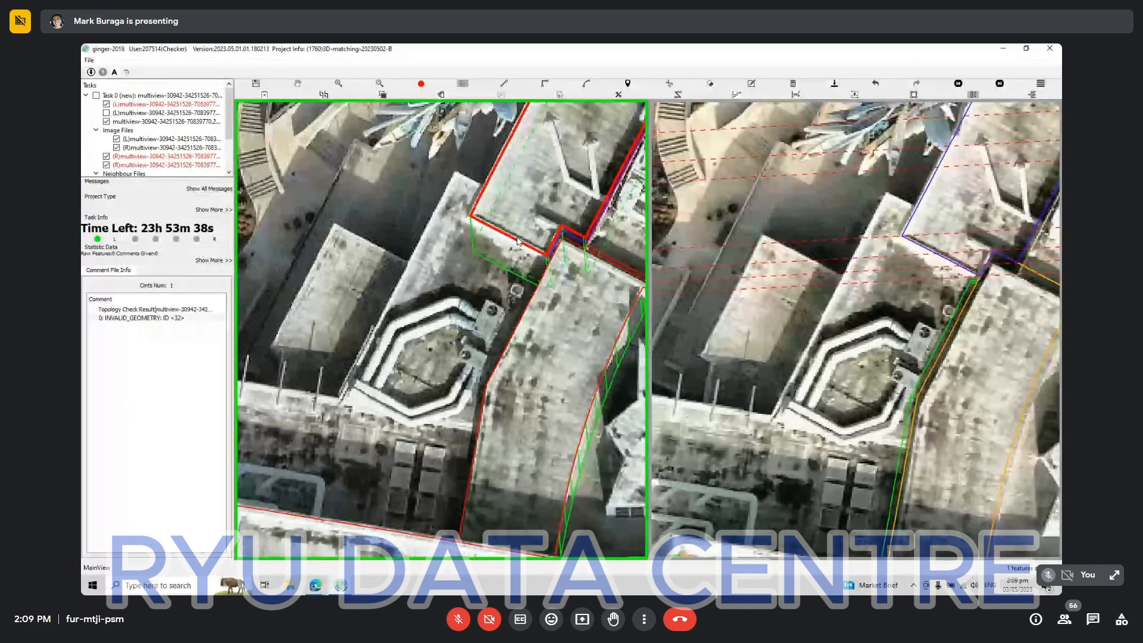
key("Escape")
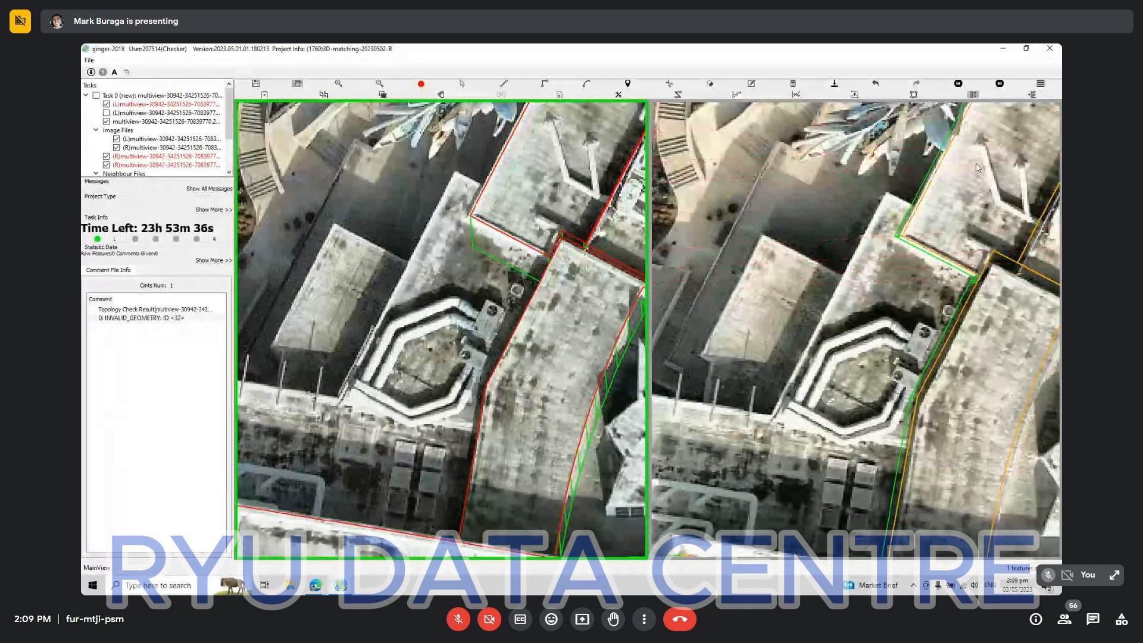
key("Escape")
Start an outline for the adjoining lower roof along its borders with the flat roof, the curved roof and the large rectangular roof.
left_click_drag(1010, 106, 931, 111)
left_click_drag(425, 205, 517, 280)
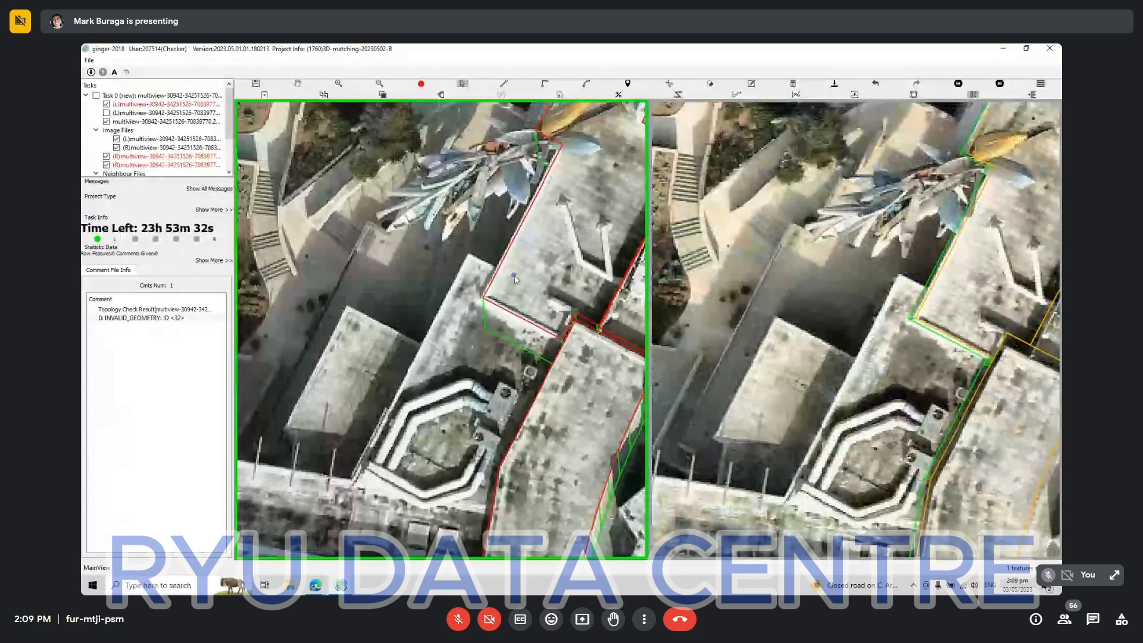
key("r")
left_click(498, 270)
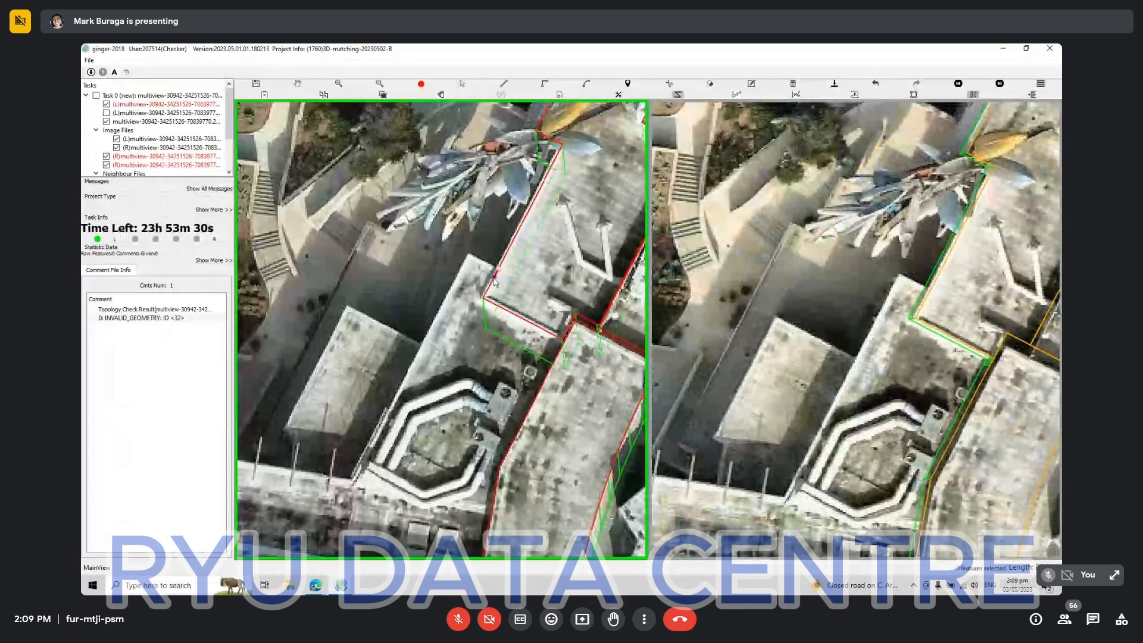
left_click_drag(425, 460, 685, 190)
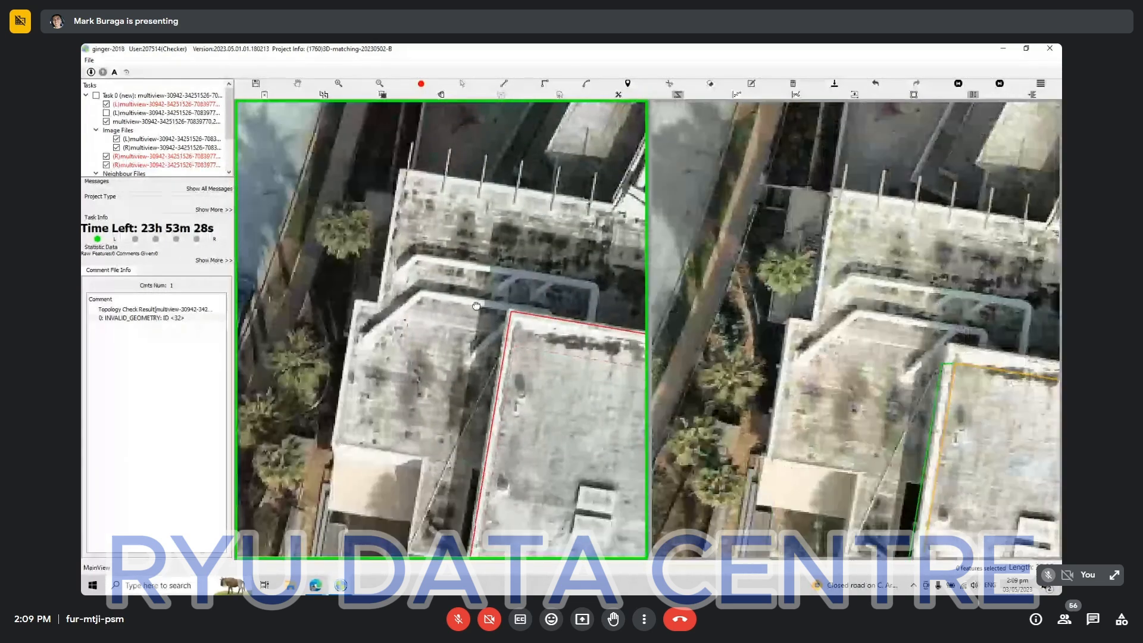
left_click_drag(461, 446, 458, 306)
left_click(510, 211)
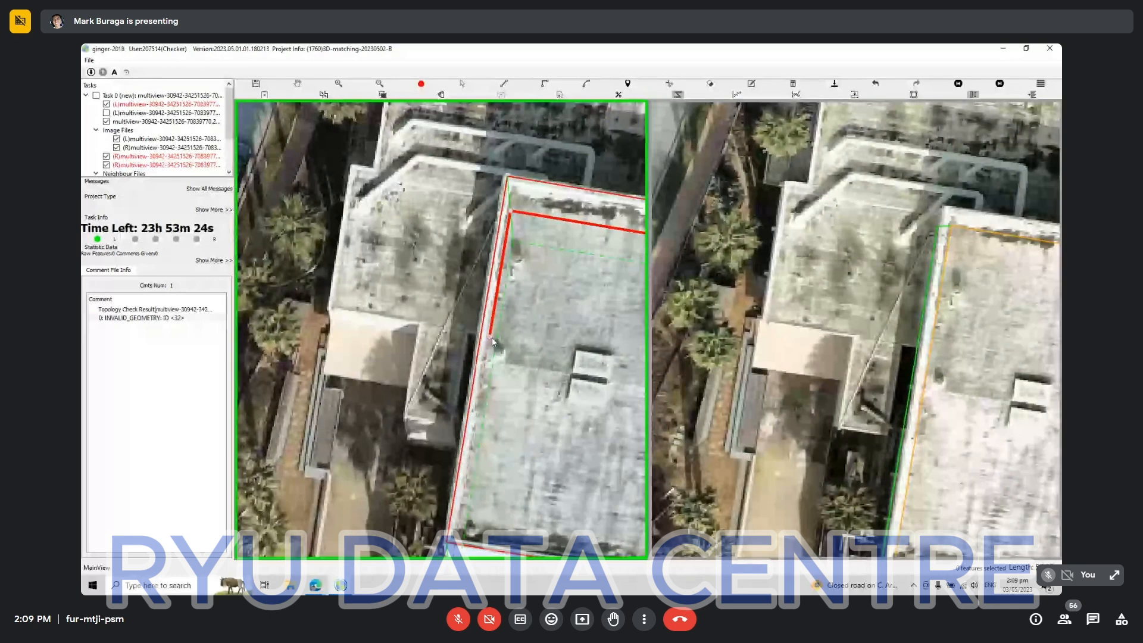
Continue the lower roof's outline around its narrow projection, above the cream canopy and up its outer edge beside the palm trees.
left_click(491, 337)
left_click(466, 335)
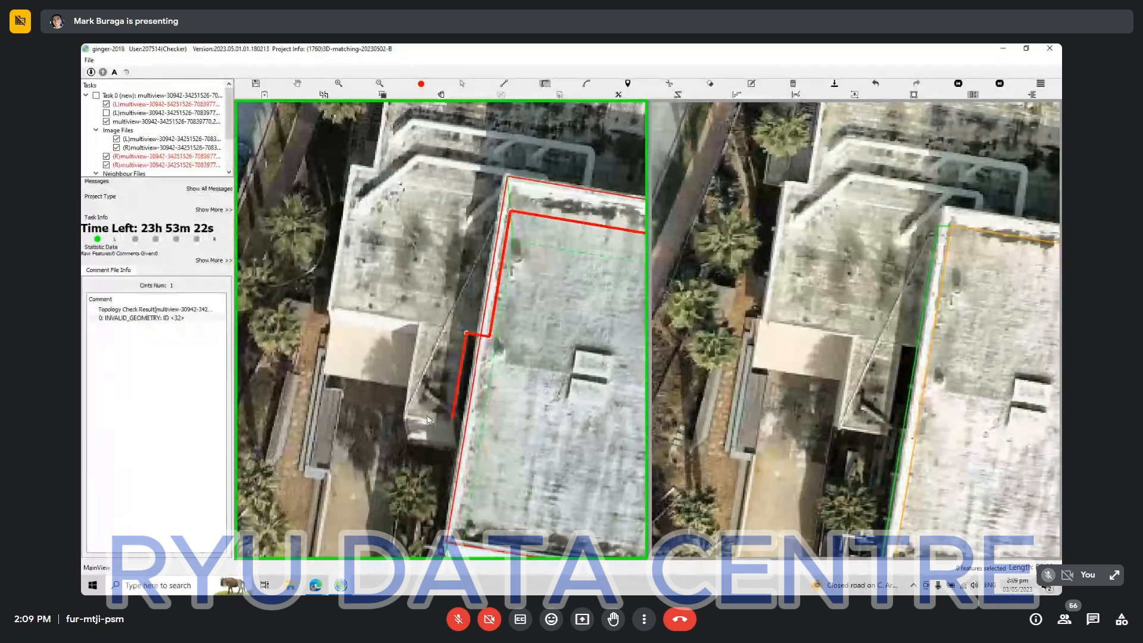
left_click(453, 417)
left_click(405, 410)
left_click(419, 321)
left_click(330, 307)
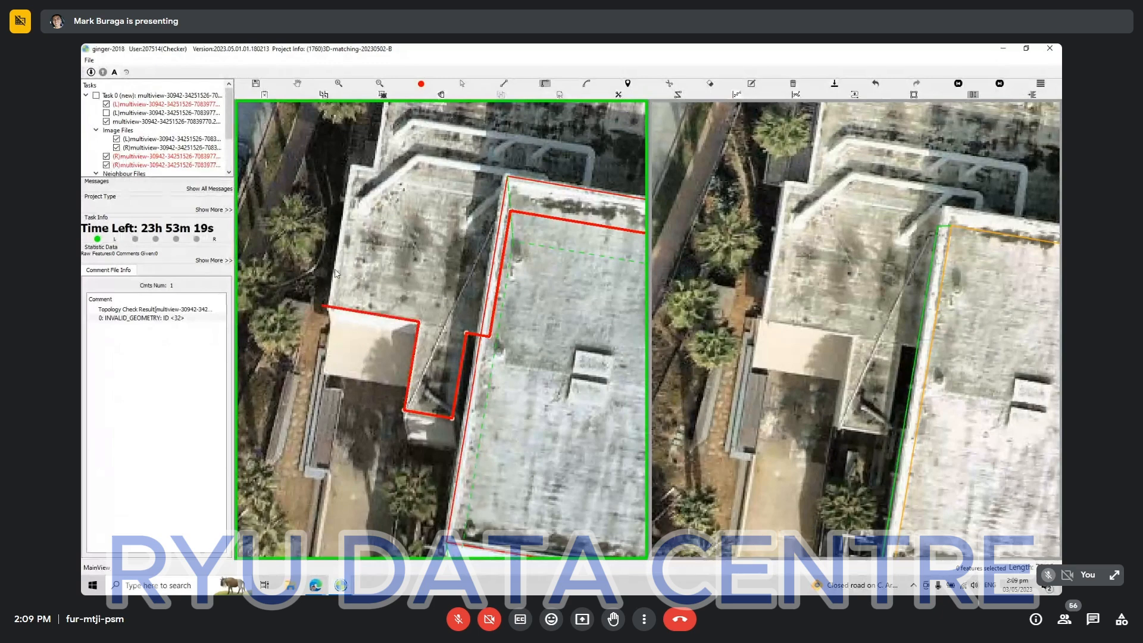
left_click(353, 168)
Complete the lower roof's outline along the edge with the posts and up the slanted edge, closing it against the flat roof.
left_click_drag(471, 142, 434, 359)
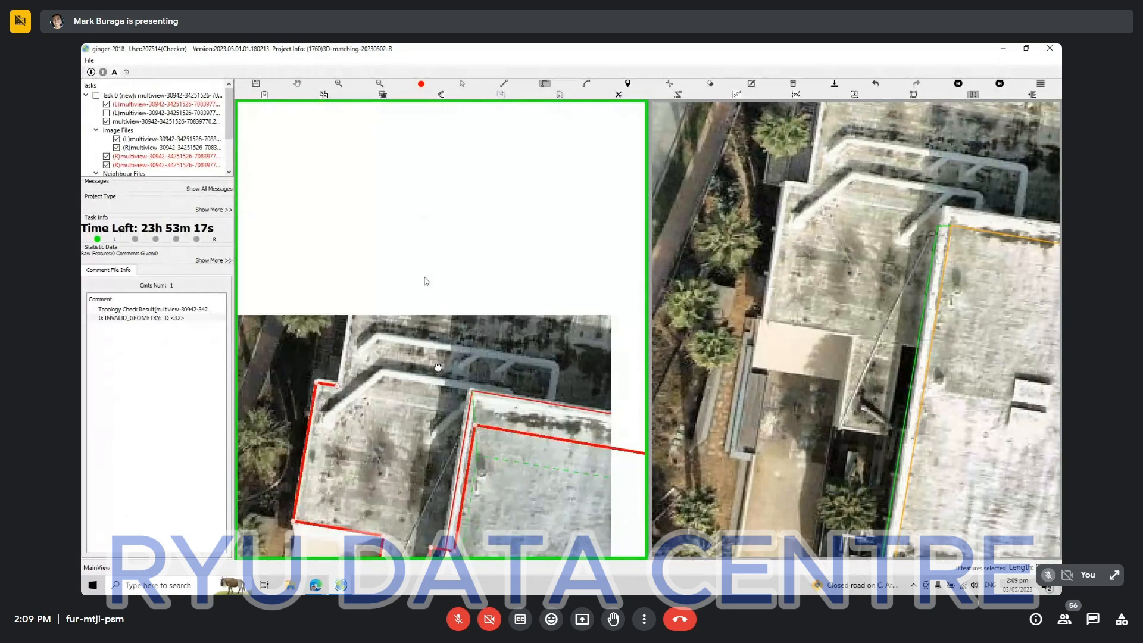
left_click(359, 251)
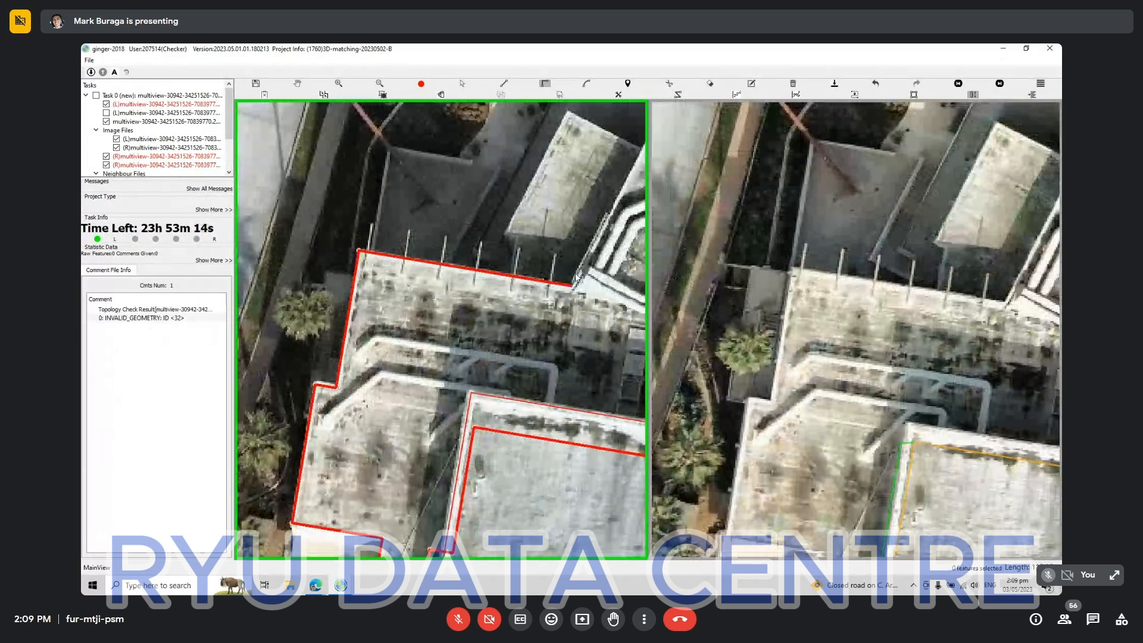
left_click_drag(568, 218, 194, 419)
key("l")
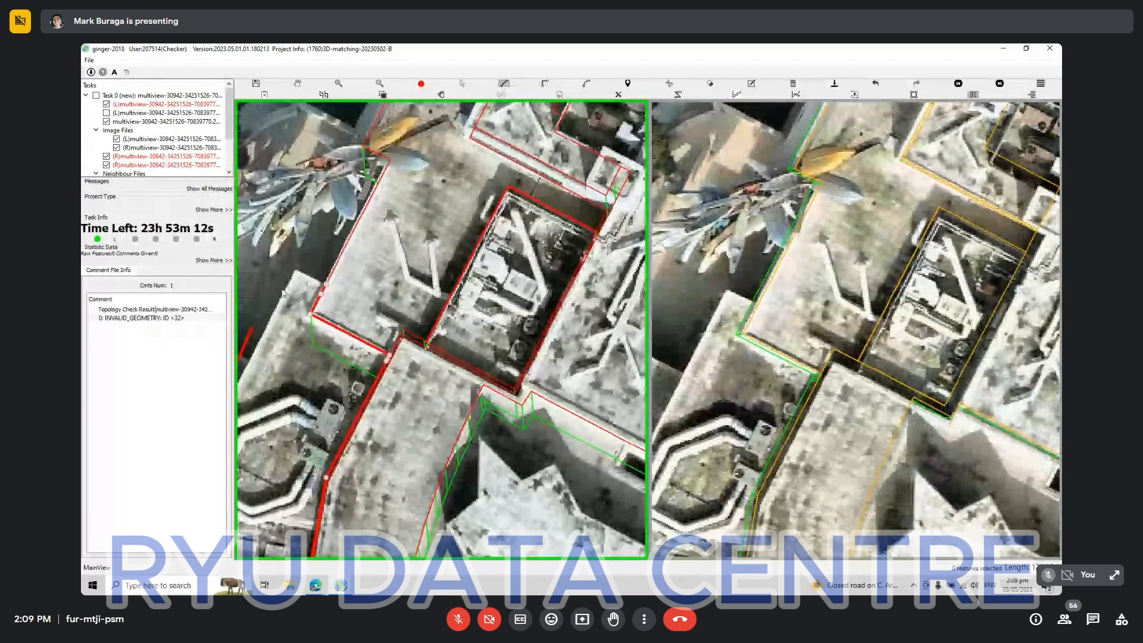
left_click(294, 272)
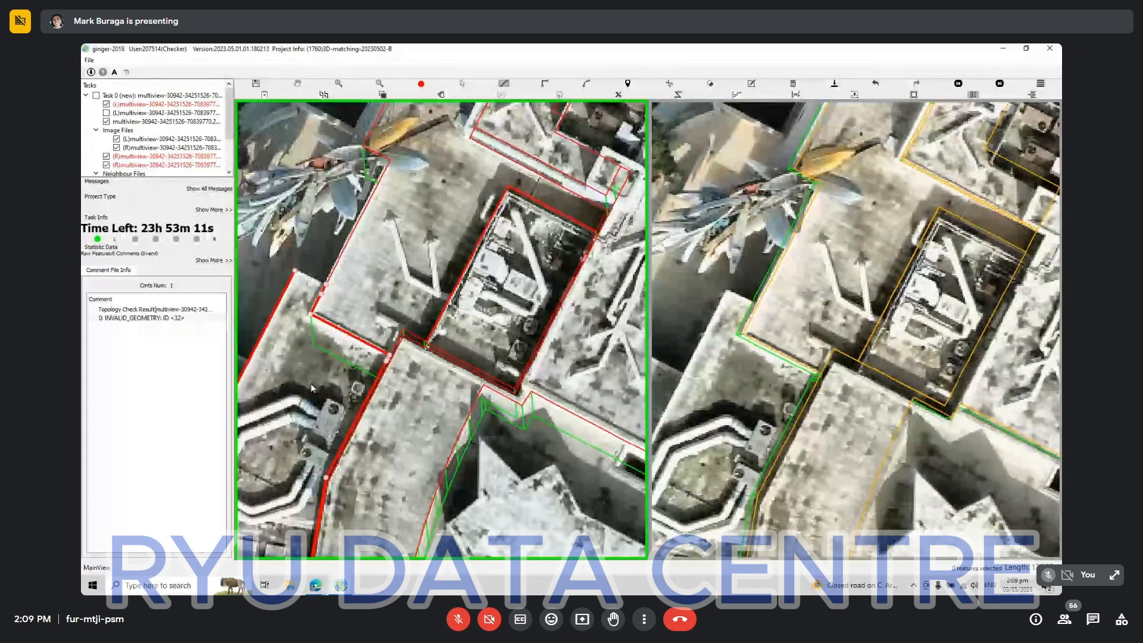
scroll(307, 393, "down", 2)
scroll(308, 394, "up", 2)
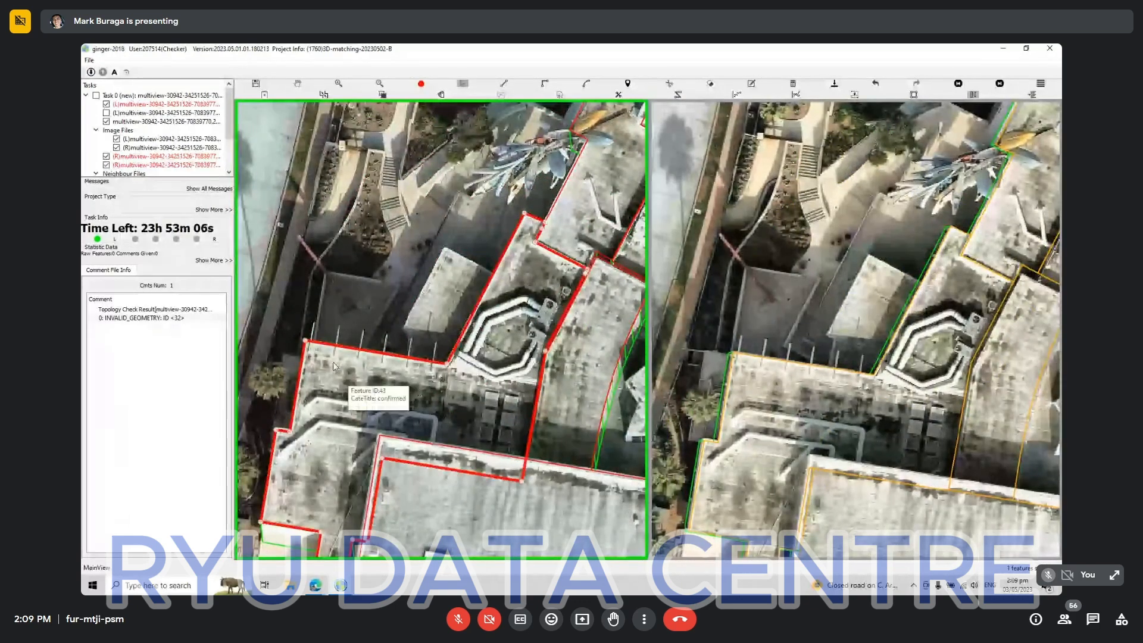
Match the lower roof's new outline to the second aerial view and align its projection with the same roof.
left_click(350, 353)
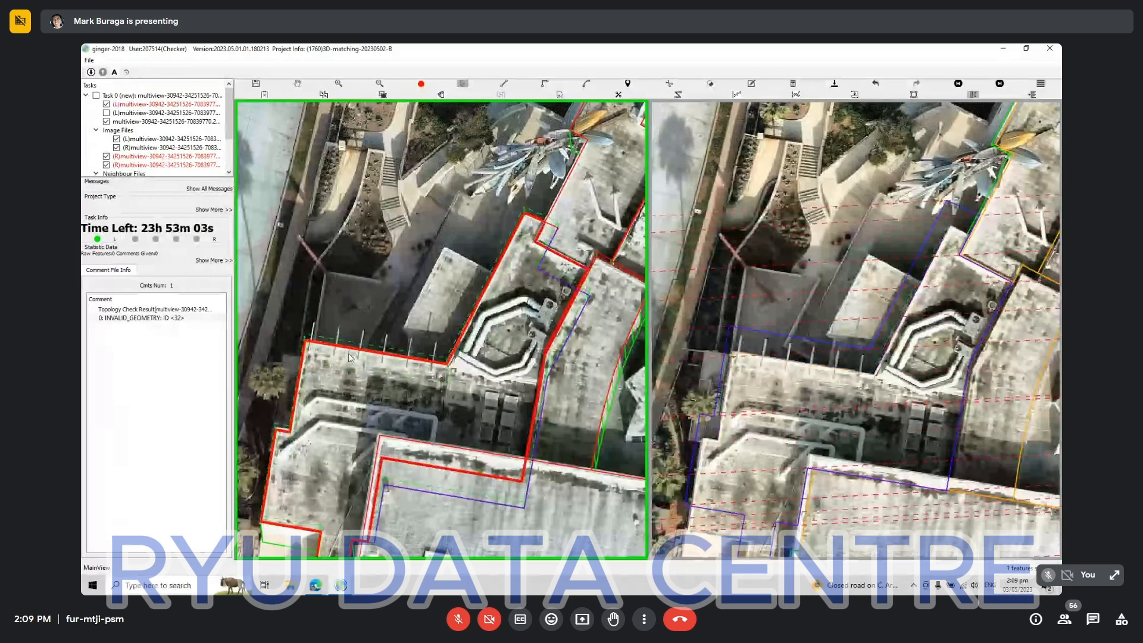
key("Up")
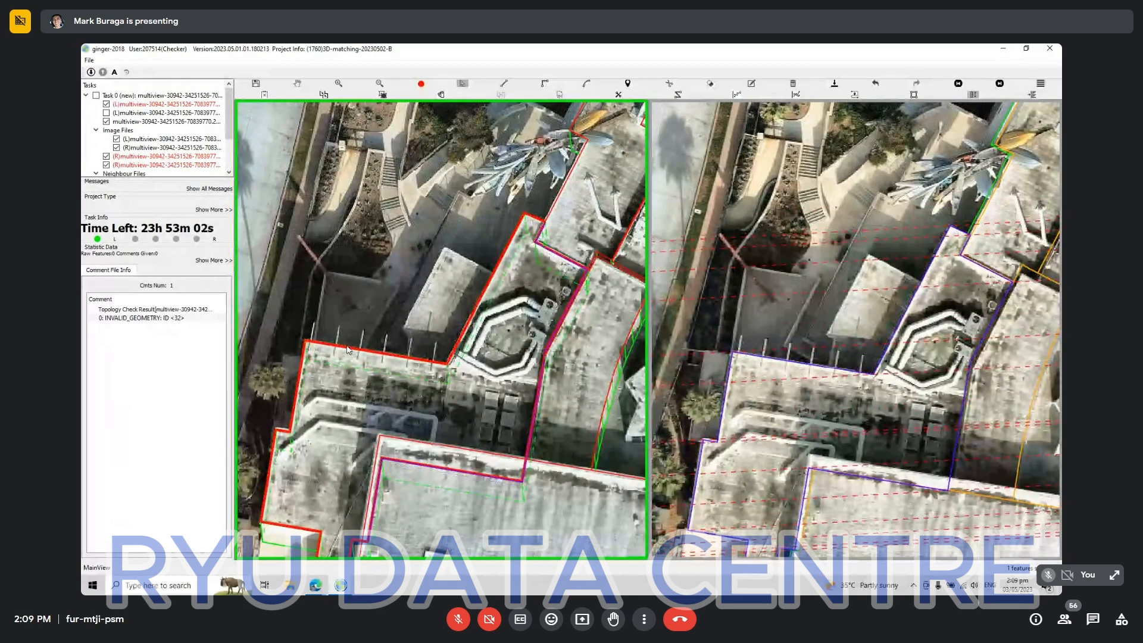
scroll(474, 405, "down", 4)
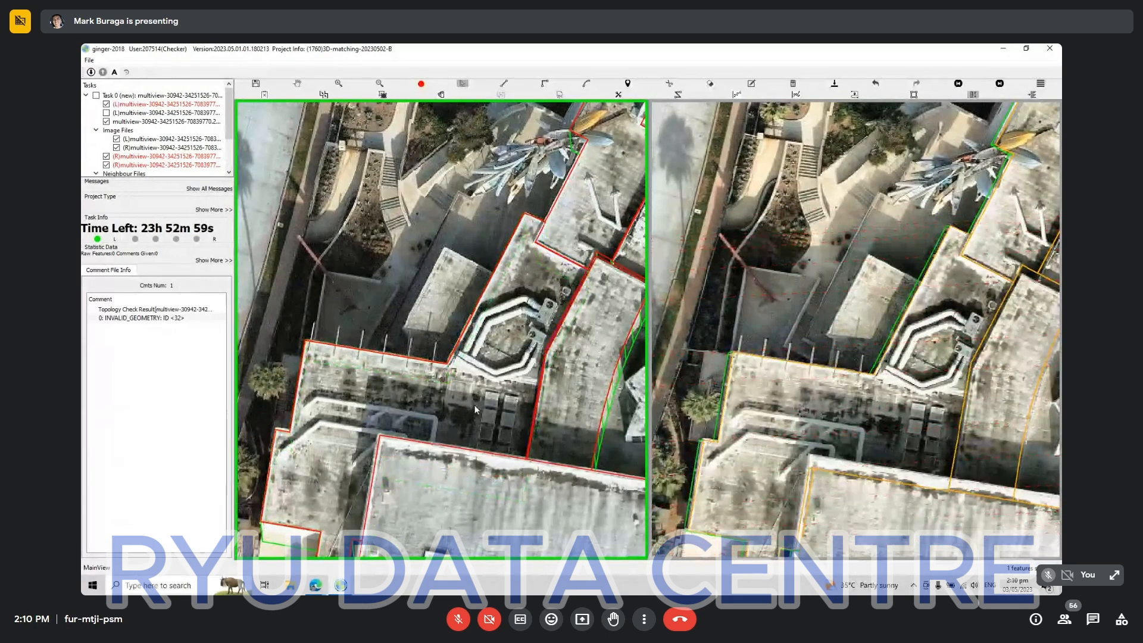
Trace the small cream canopy below the lower roof as a closed four-sided building outline that adjoins the roof's projection.
key("space")
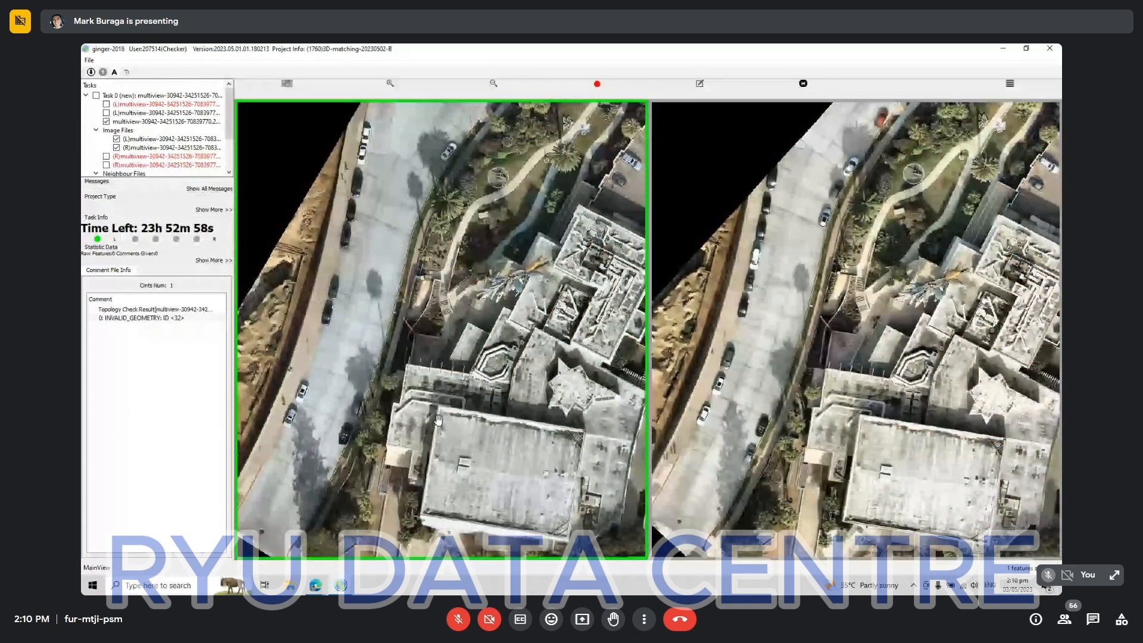
key("space")
left_click_drag(382, 480, 447, 354)
scroll(450, 344, "up", 2)
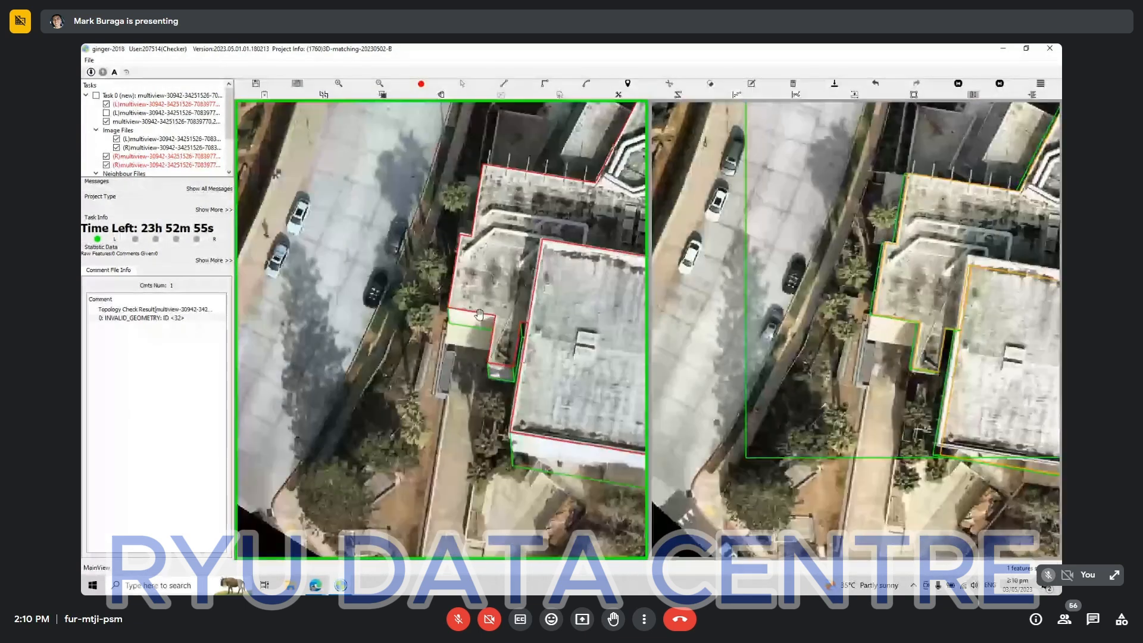
scroll(479, 315, "up", 4)
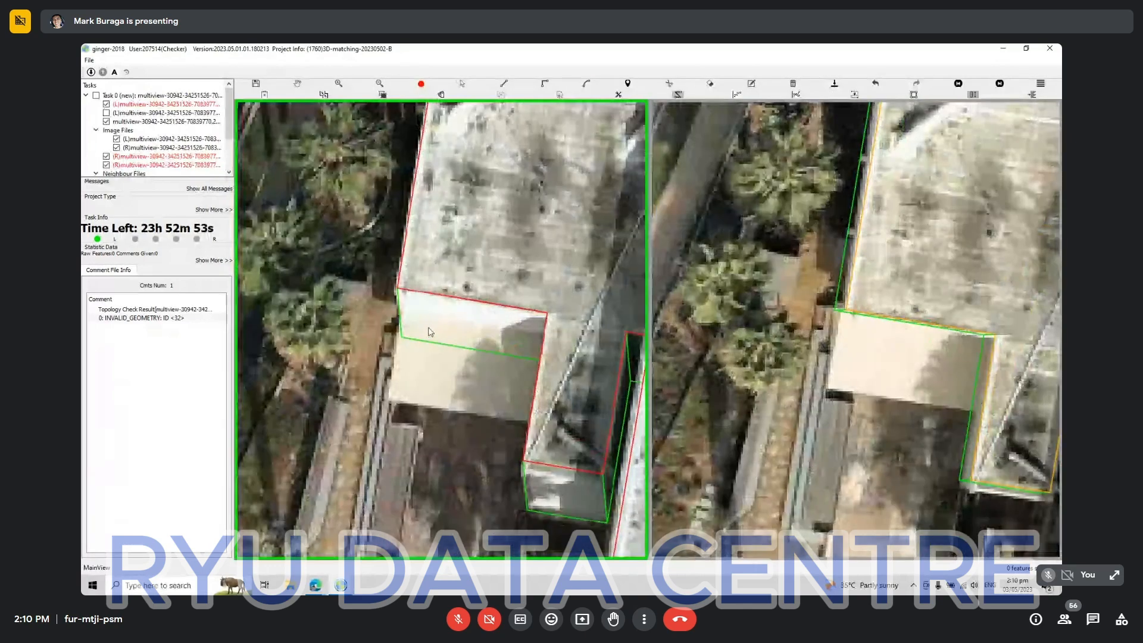
left_click(398, 311)
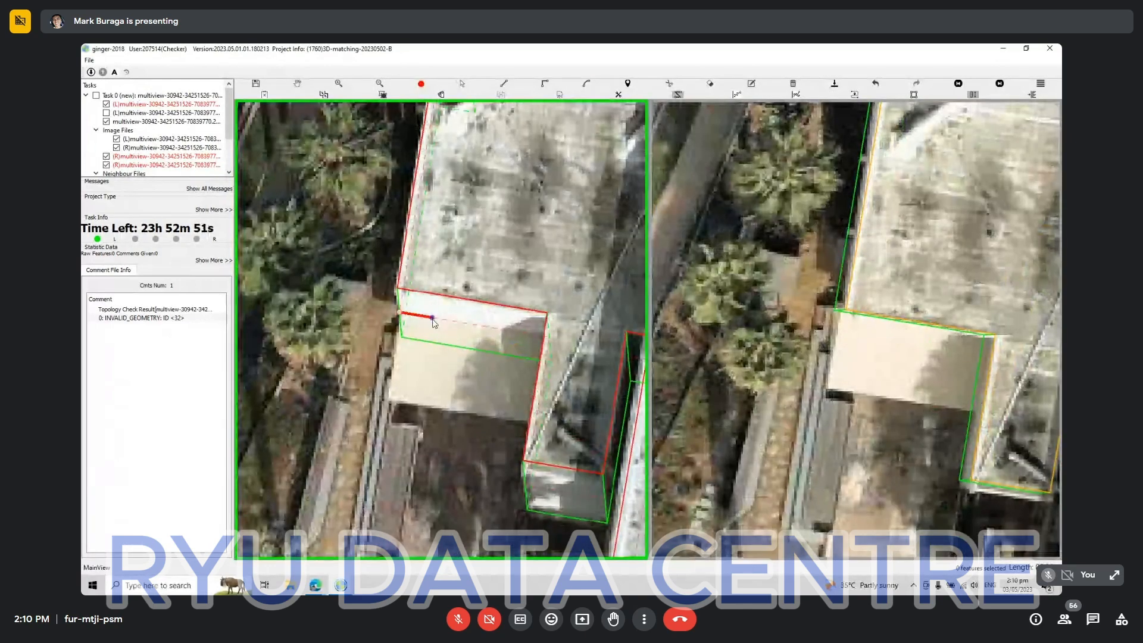
left_click(549, 338)
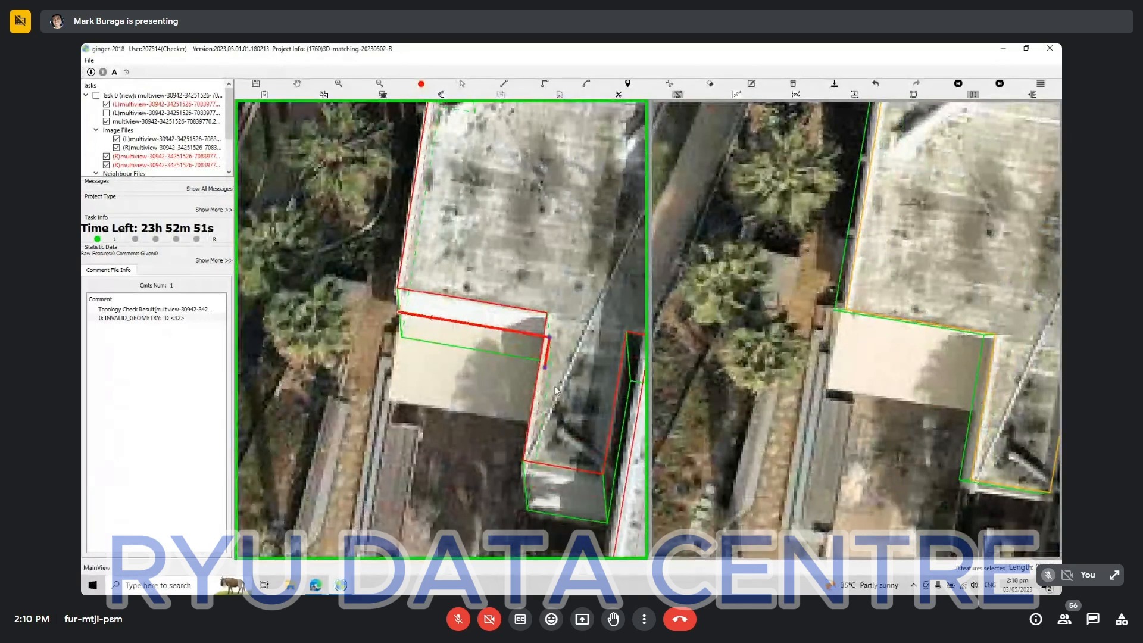
left_click(539, 418)
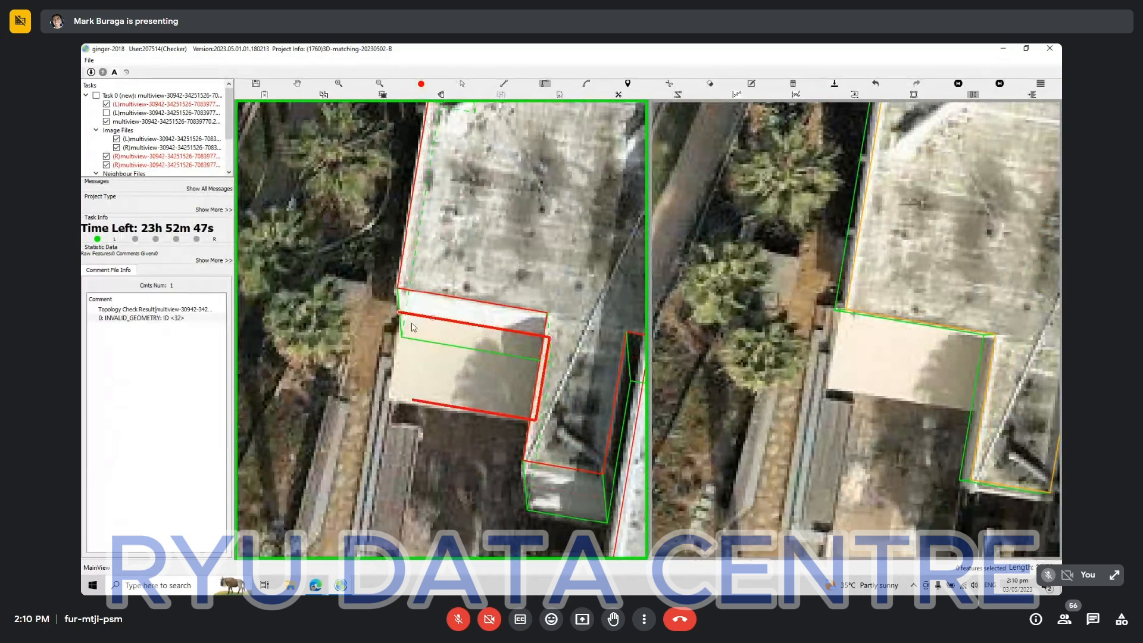
left_click(398, 317)
right_click(421, 372)
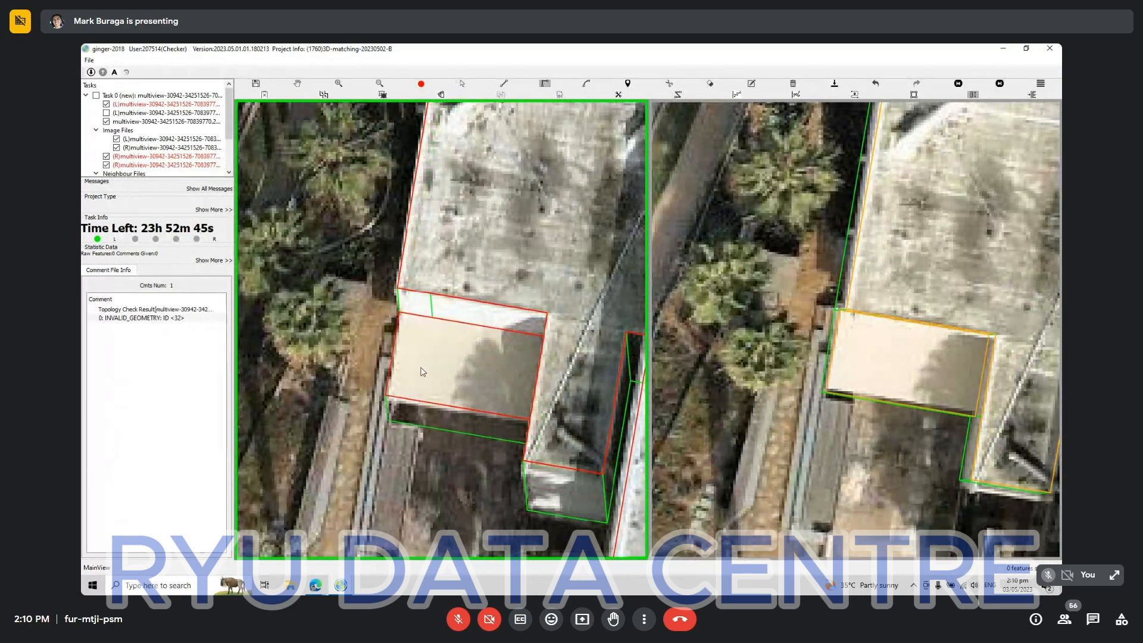
Match the cream canopy's outline to the second aerial view and align its projection with the canopy.
key("Escape")
left_click(414, 403)
mouse_move(414, 401)
left_mouse_down()
mouse_move(417, 365)
mouse_move(417, 399)
left_mouse_up()
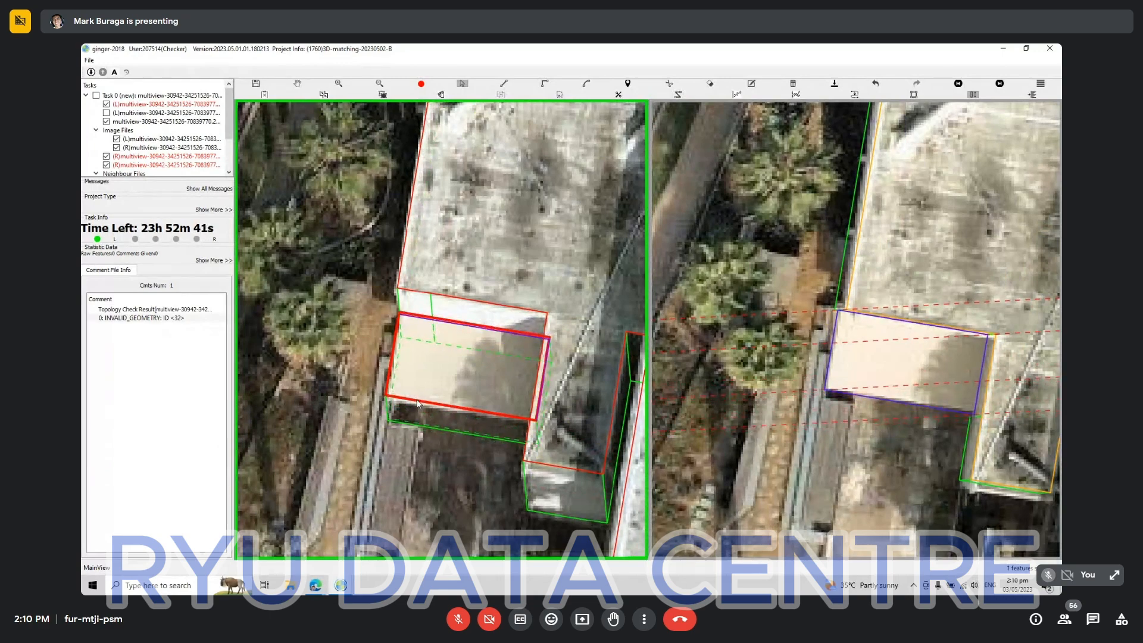
key("Up")
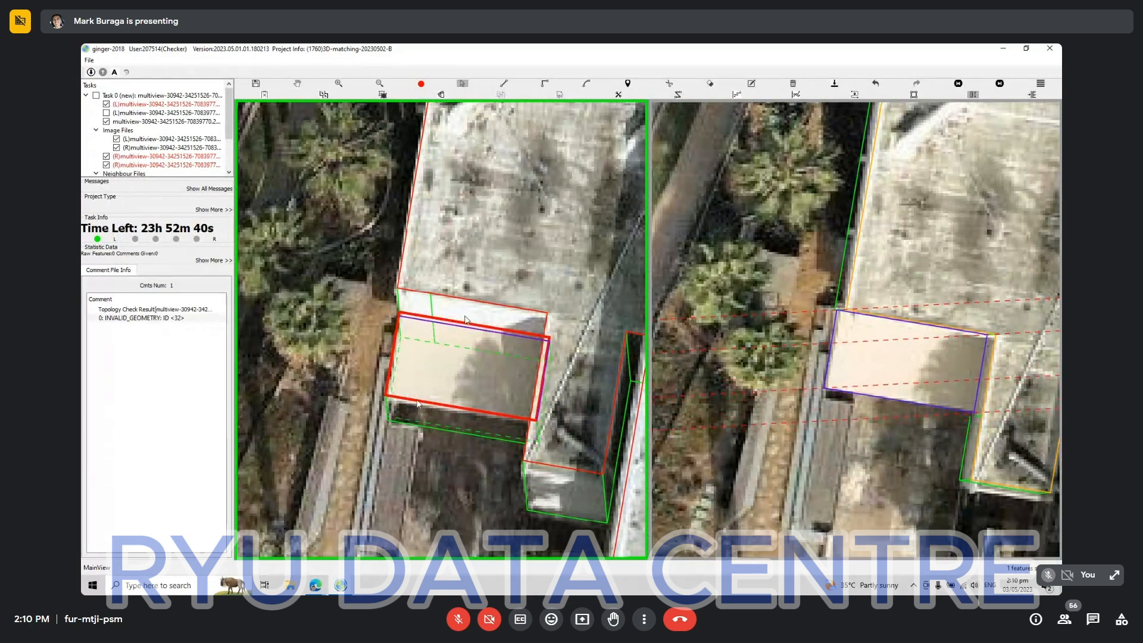
key("Escape")
Examine the roofs around the boat sculpture with and without outlines in both aerial views for structures still missing an outline.
scroll(464, 320, "down", 6)
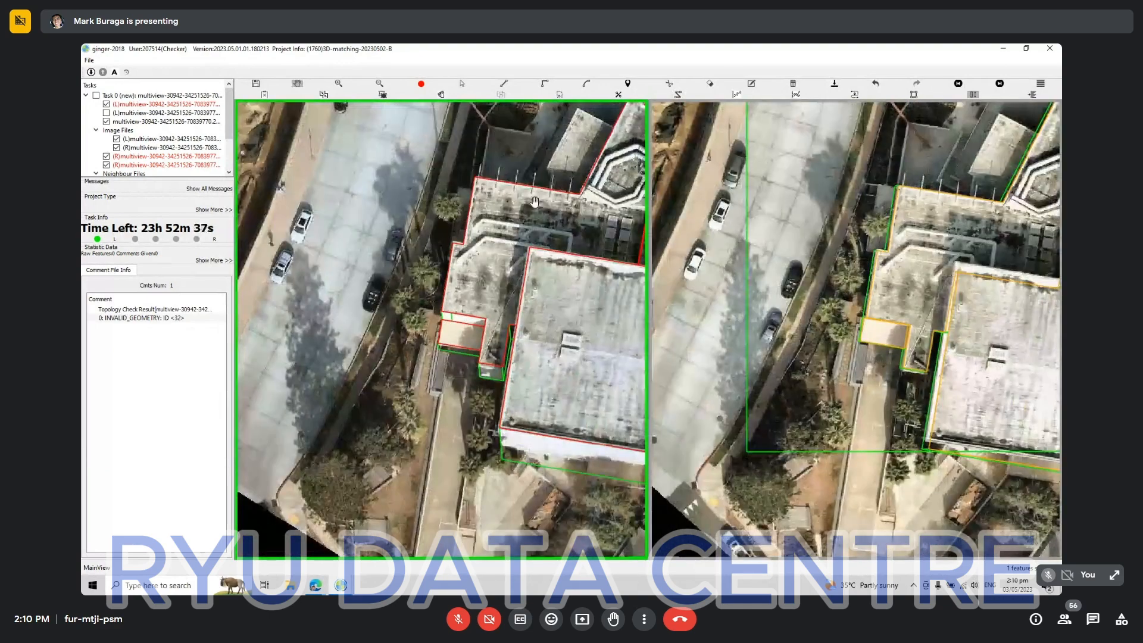
left_click_drag(548, 181, 373, 379)
scroll(455, 278, "up", 3)
key("space")
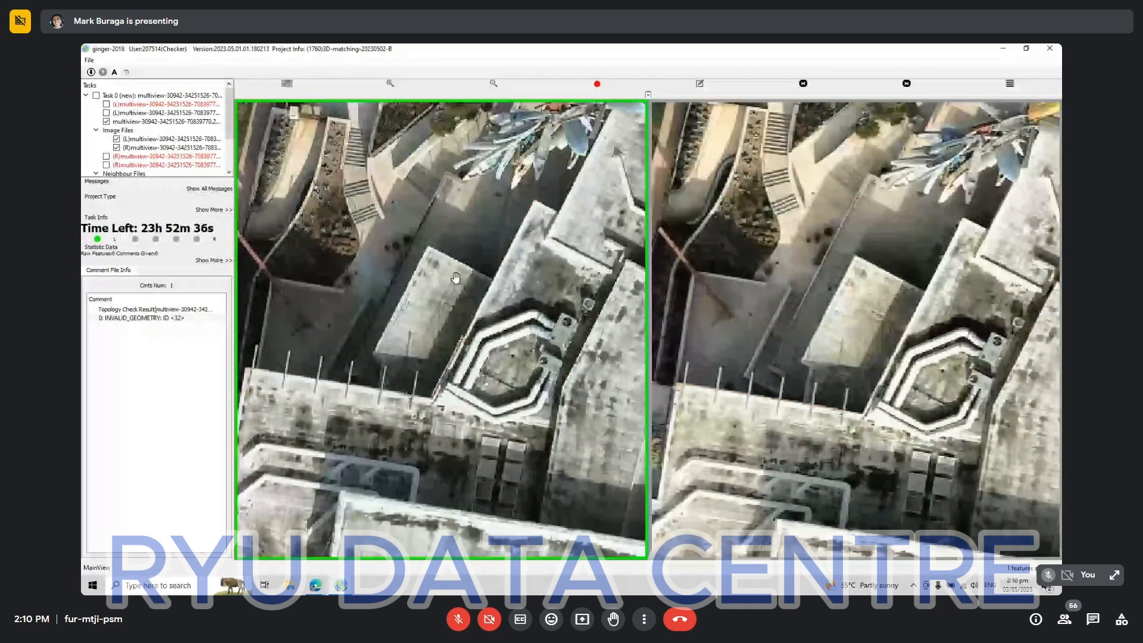
key("space")
left_click_drag(493, 261, 511, 262)
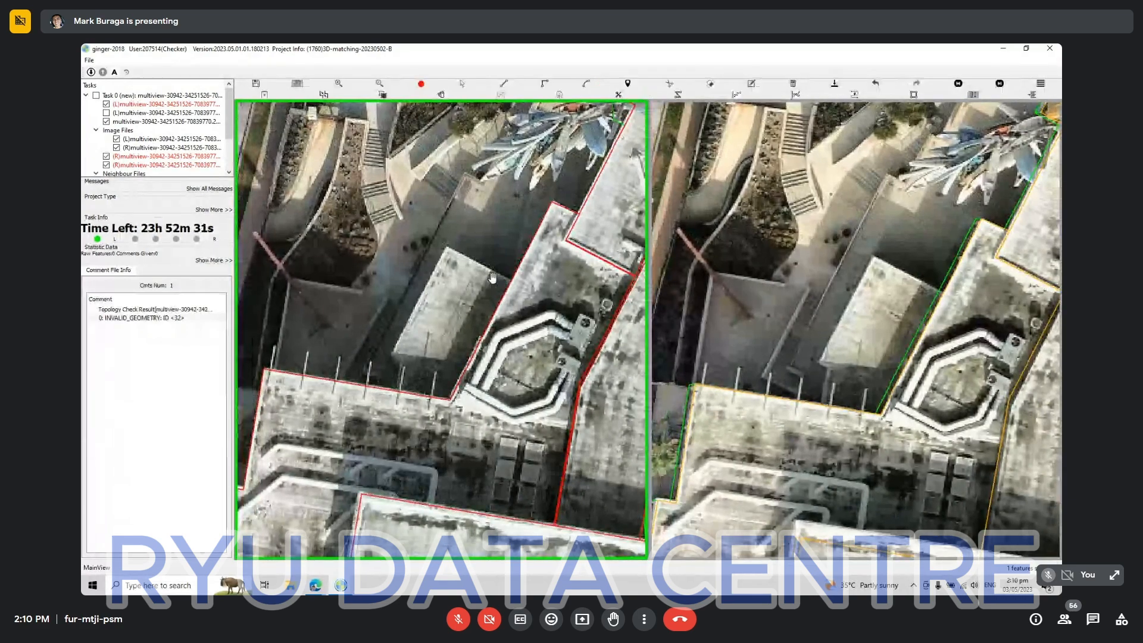
scroll(751, 340, "up", 2)
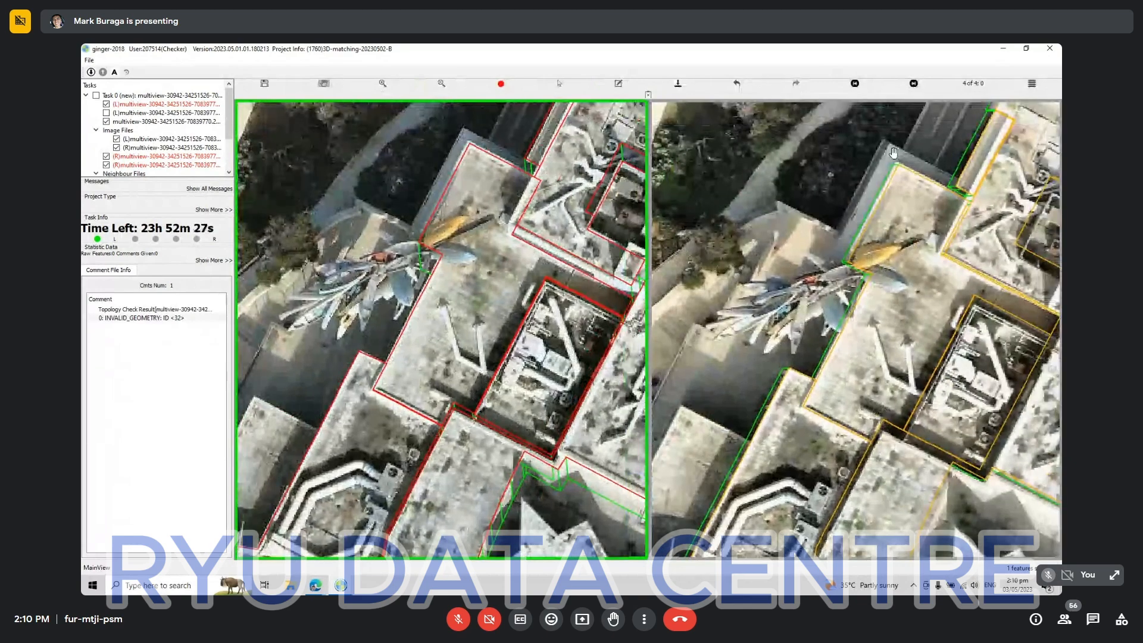
left_click_drag(833, 242, 881, 162)
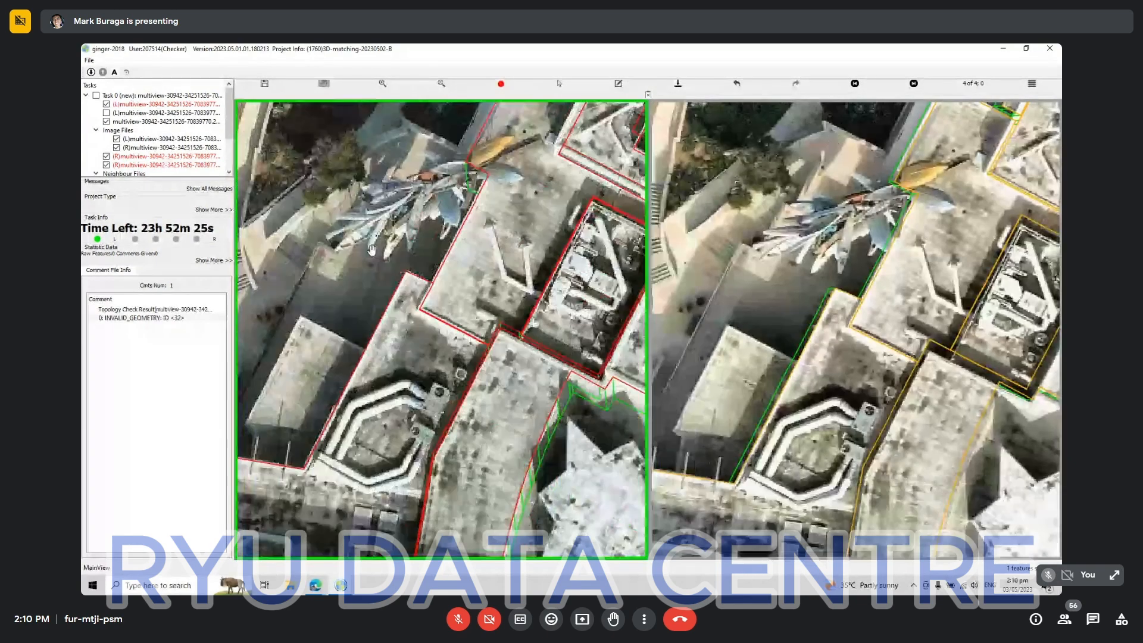
left_click_drag(328, 295, 409, 262)
key("Escape")
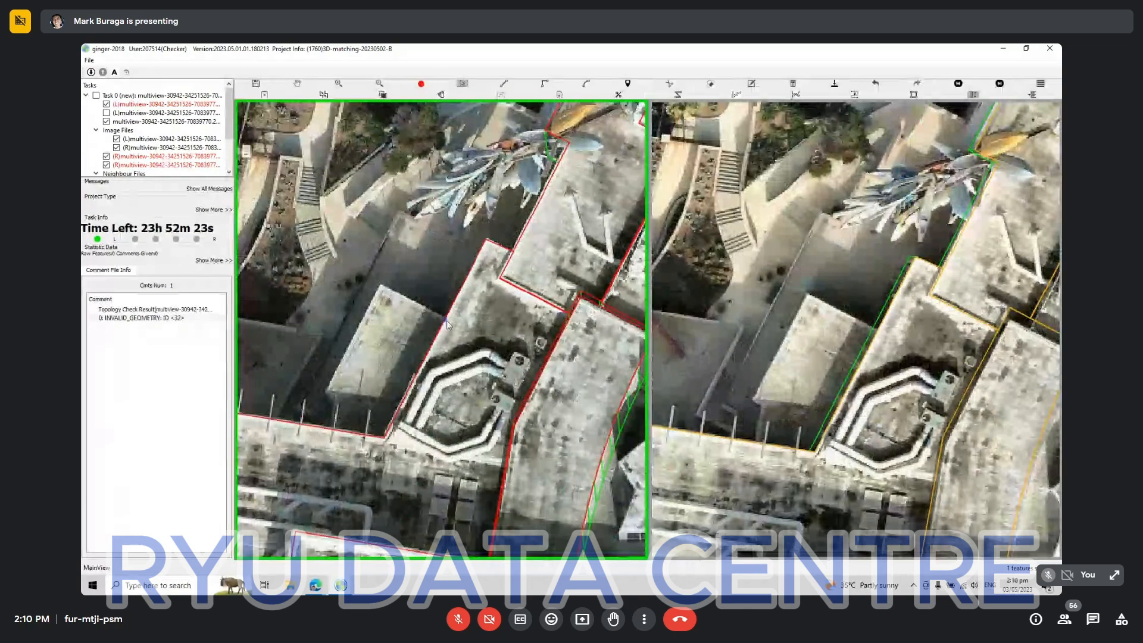
Trace the low rectangular roof beside the octagonal rooftop structure as a closed building outline sharing the edges of the adjoining roofs.
key("r")
left_click(446, 318)
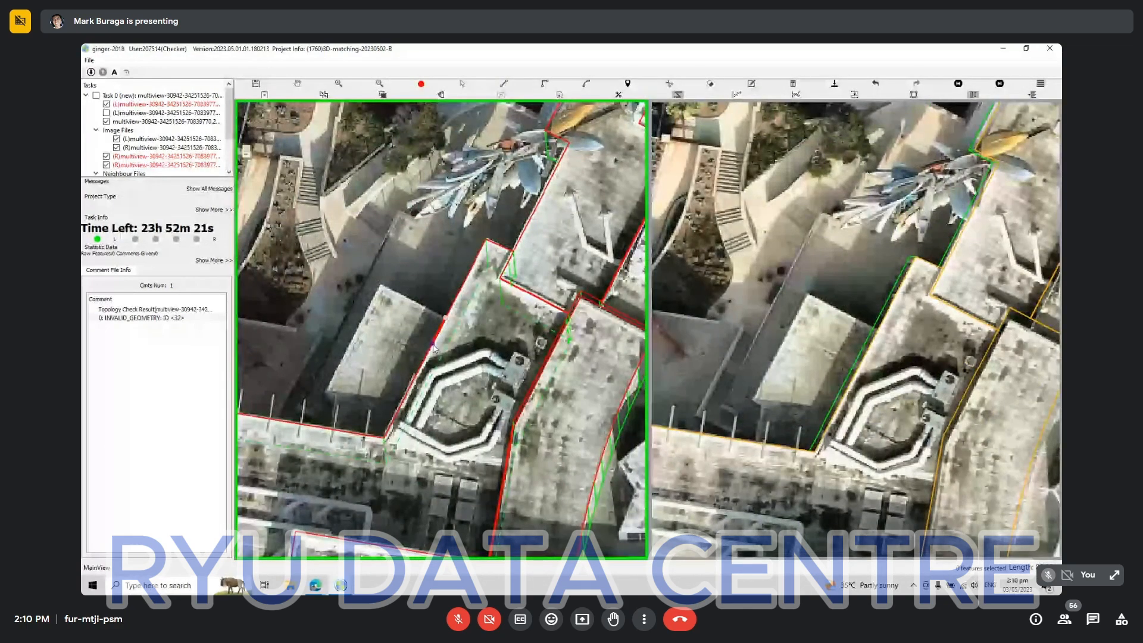
left_click(384, 438)
left_click(330, 428)
left_click(334, 404)
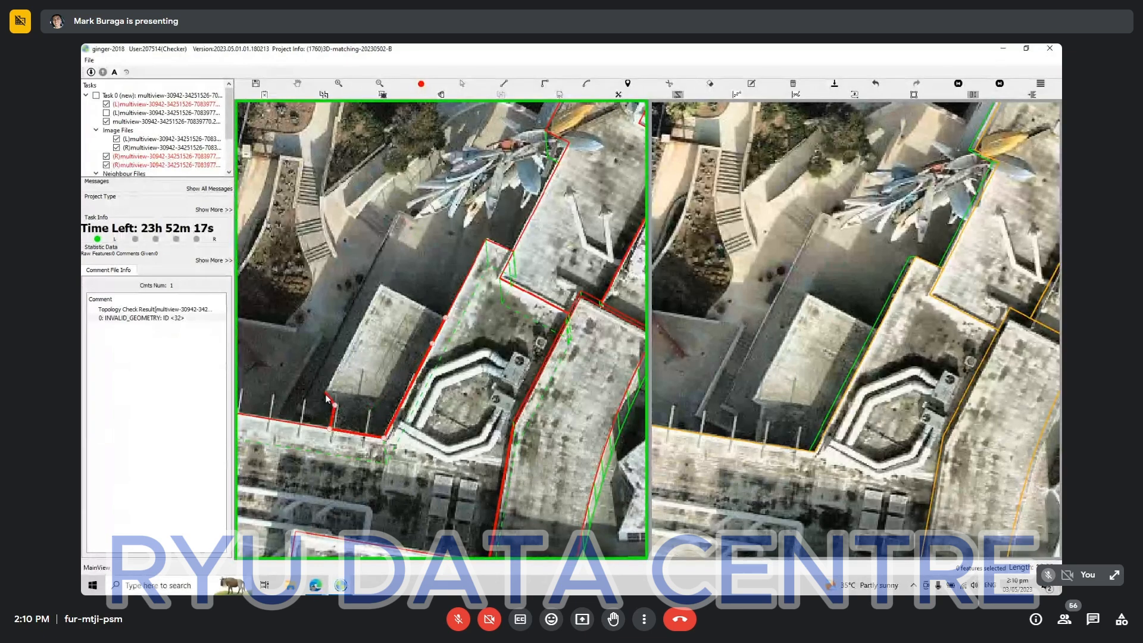
left_click(326, 395)
key("s")
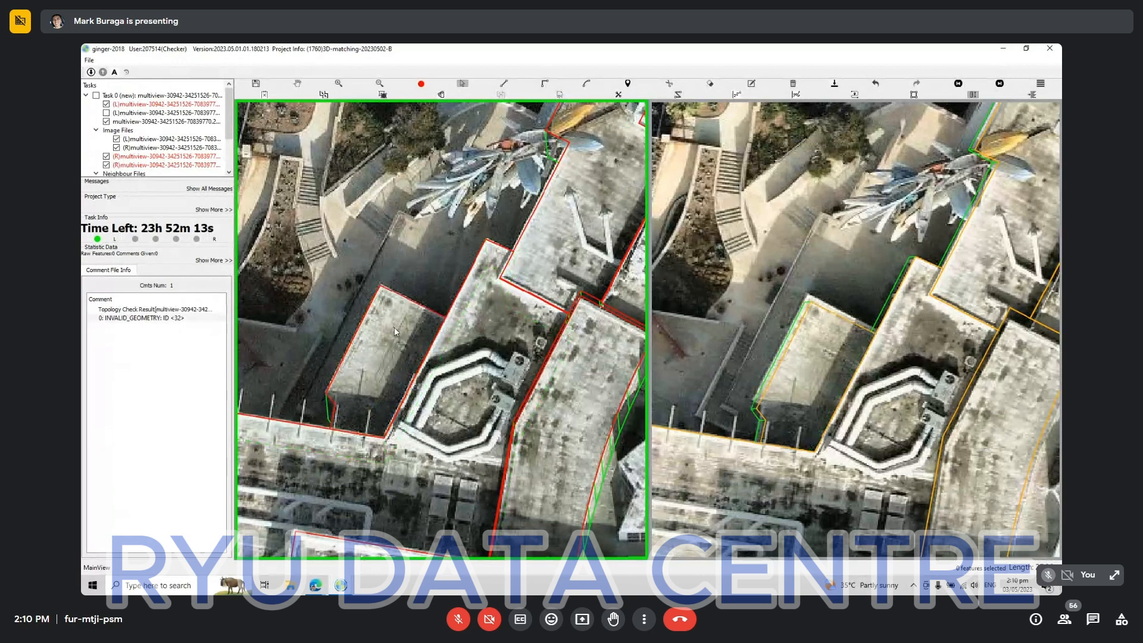
Match the low rectangular roof's outline to the second aerial view and align its projection with the same roof.
left_click(394, 327)
left_click(401, 300)
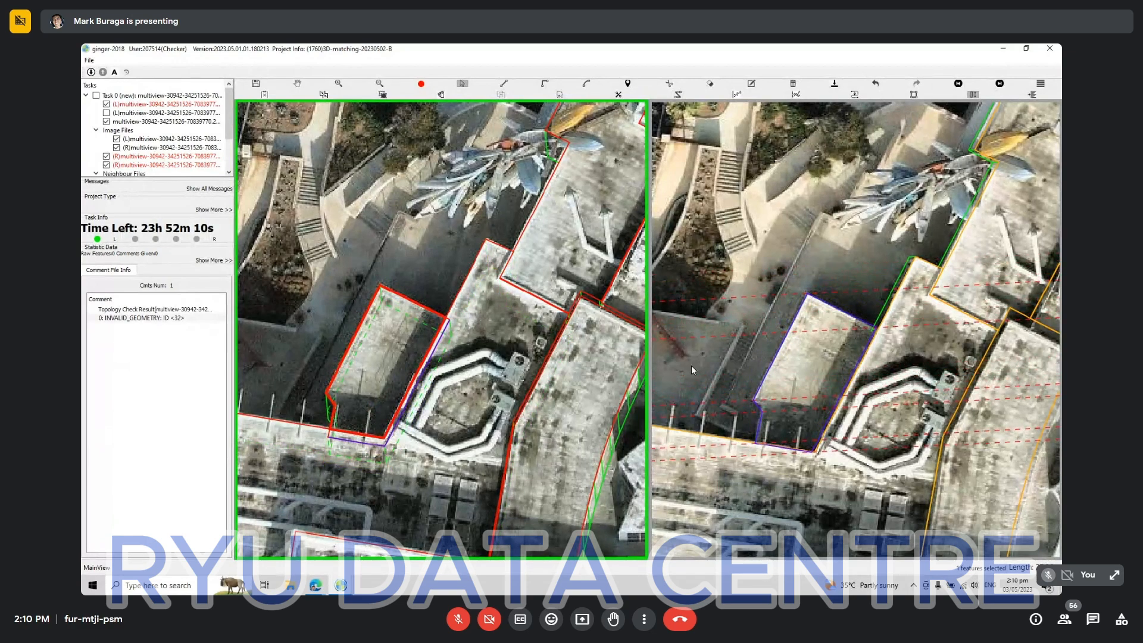
scroll(812, 376, "down", 5)
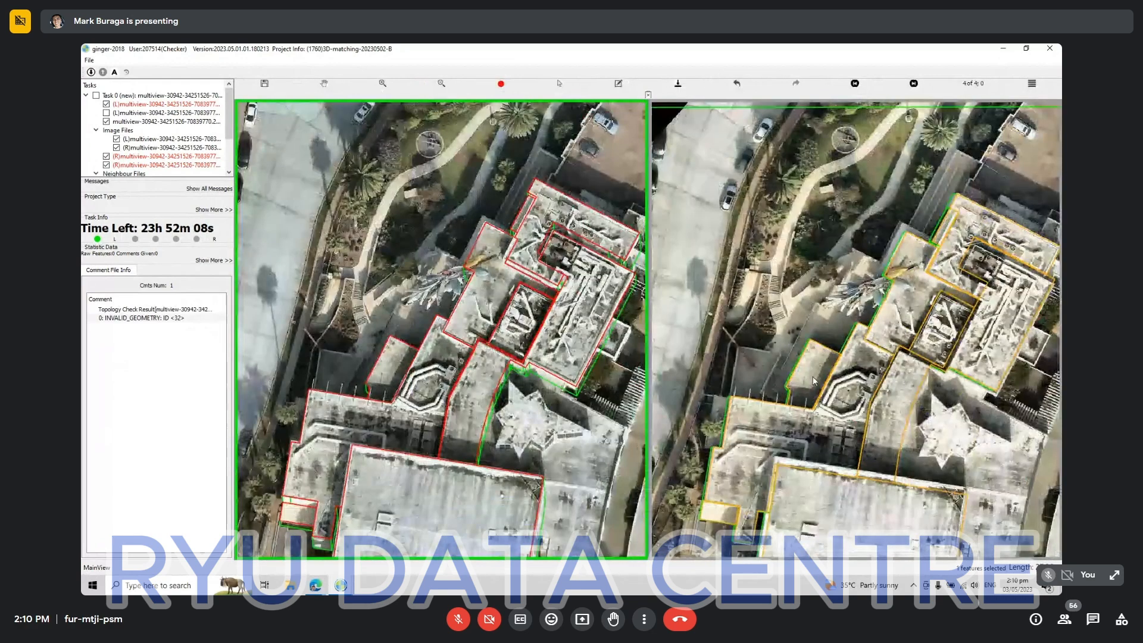
Examine the whole building complex and its surroundings in both aerial views for roofs still missing an outline.
key("space")
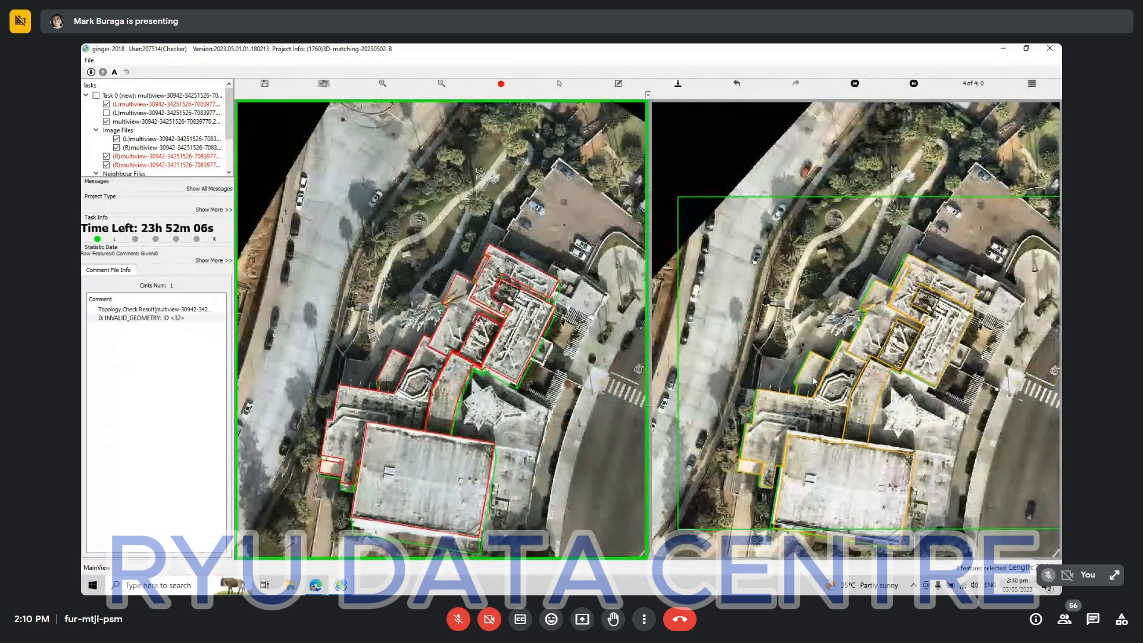
key("space")
left_click_drag(320, 269, 534, 419)
scroll(534, 419, "up", 3)
key("space")
left_click_drag(620, 316, 566, 390)
left_click_drag(262, 313, 373, 292)
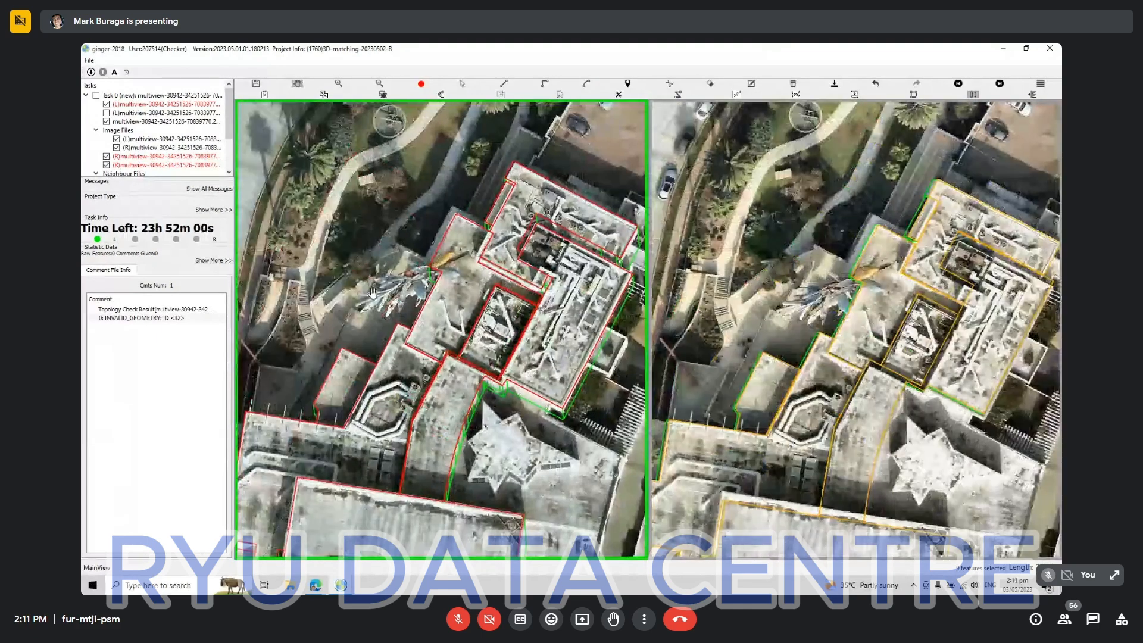
scroll(373, 292, "down", 4)
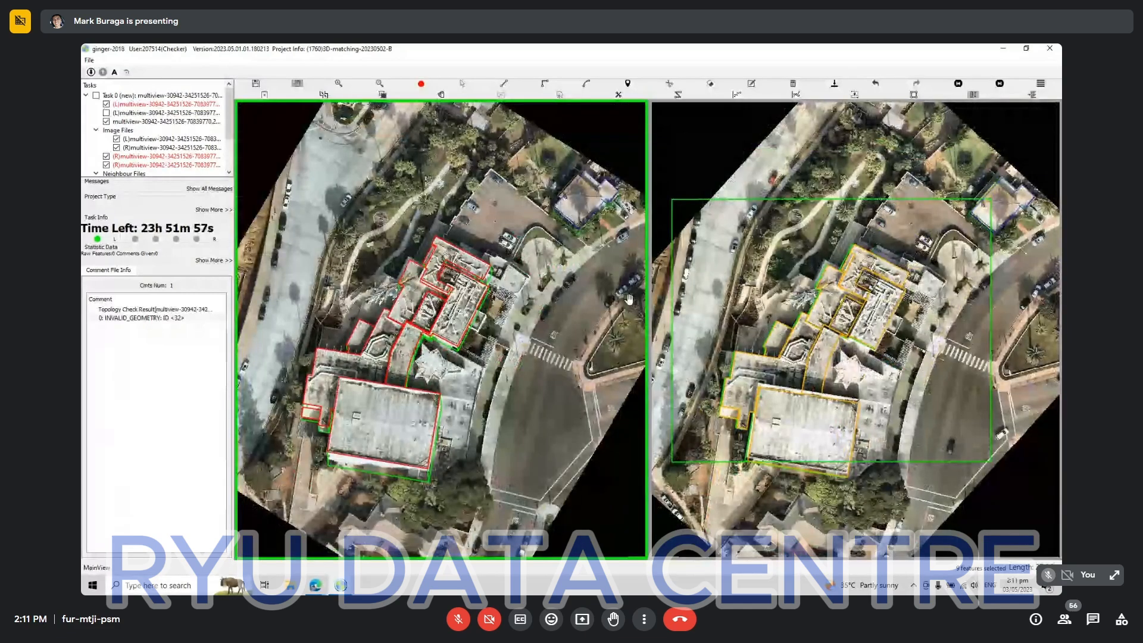
scroll(470, 320, "up", 3)
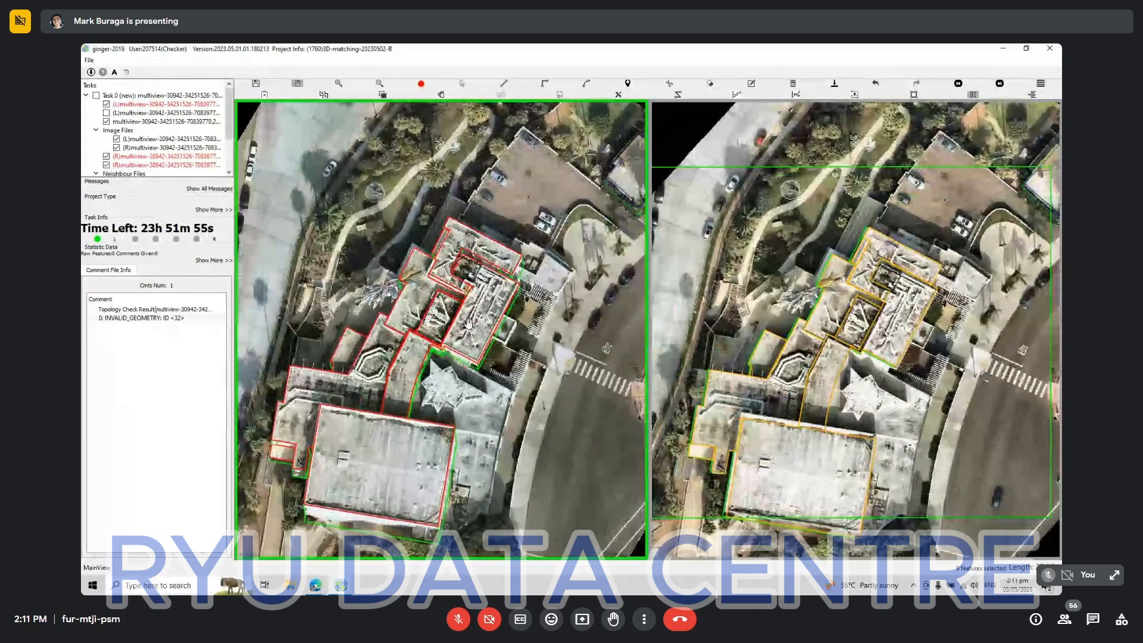
scroll(469, 323, "up", 3)
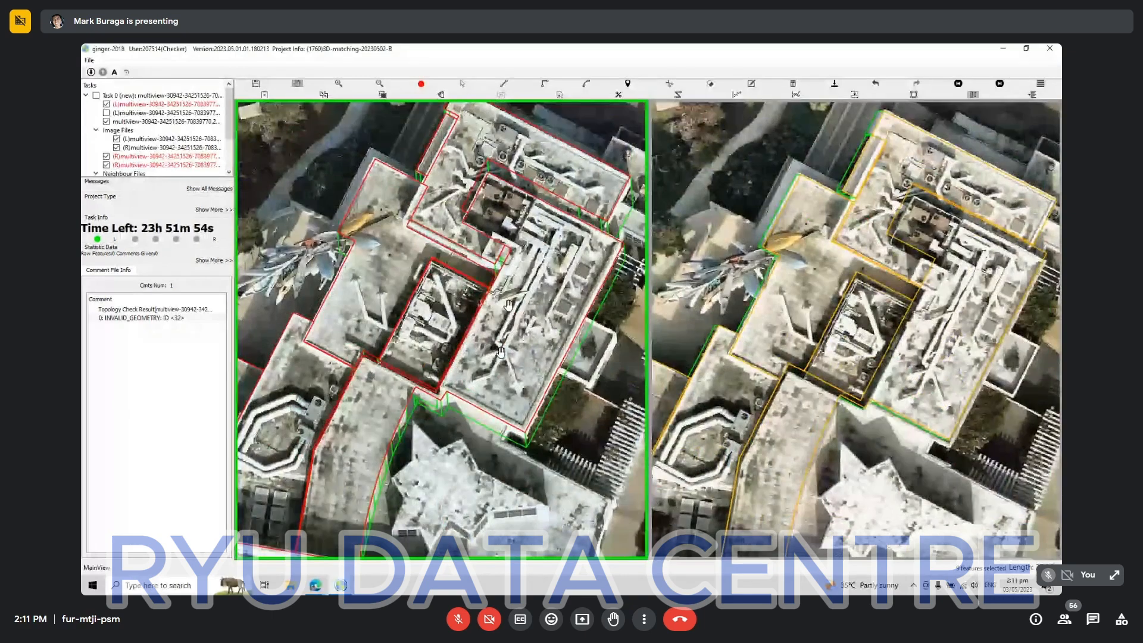
left_click_drag(501, 352, 483, 202)
left_click_drag(511, 446, 453, 298)
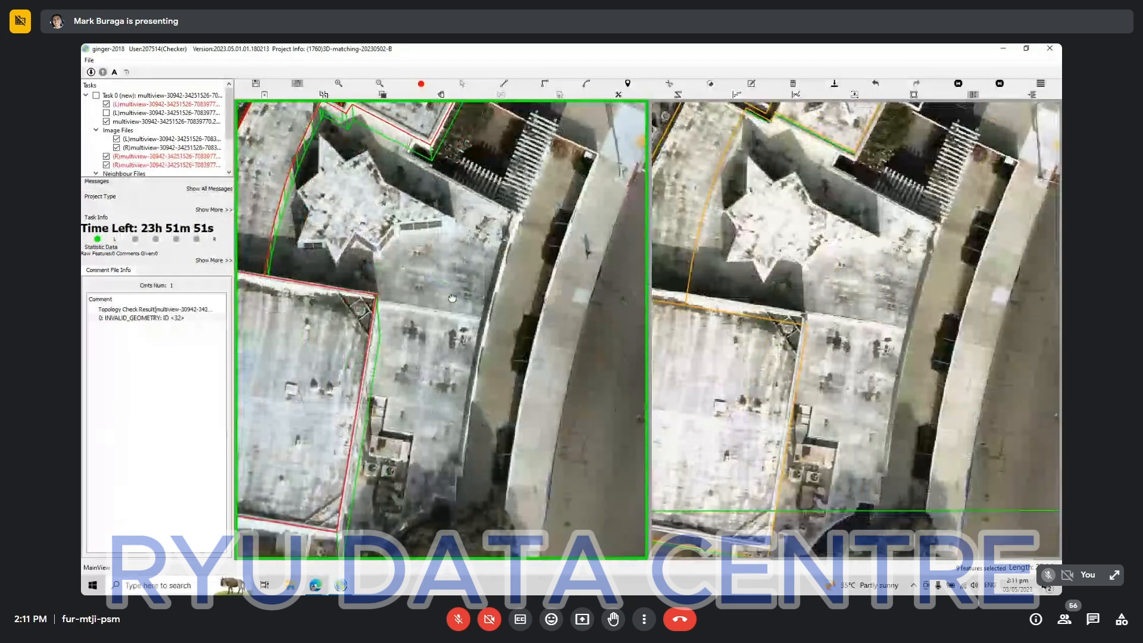
left_click_drag(436, 411, 435, 345)
key("space")
key("space")
Start the star-sculpture roof's outline at the notch below the main roof, following the curved neighbouring roof and the large flat roof to its lower corner.
left_click_drag(457, 145, 418, 360)
scroll(387, 271, "up", 4)
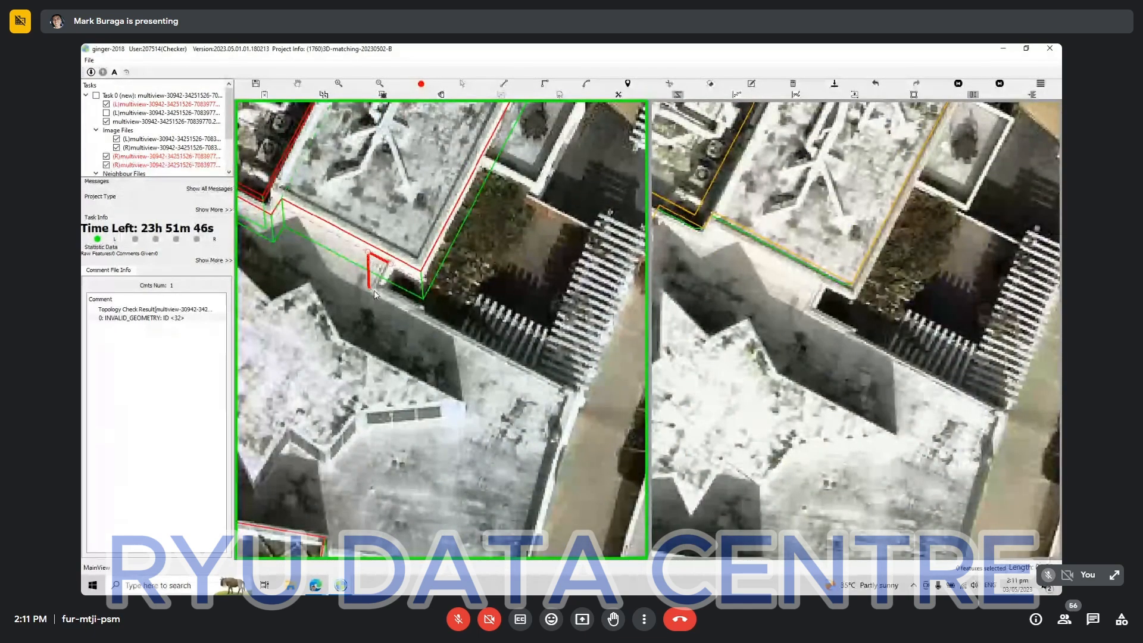
scroll(374, 291, "down", 2)
scroll(380, 399, "down", 2)
left_click_drag(380, 399, 524, 212)
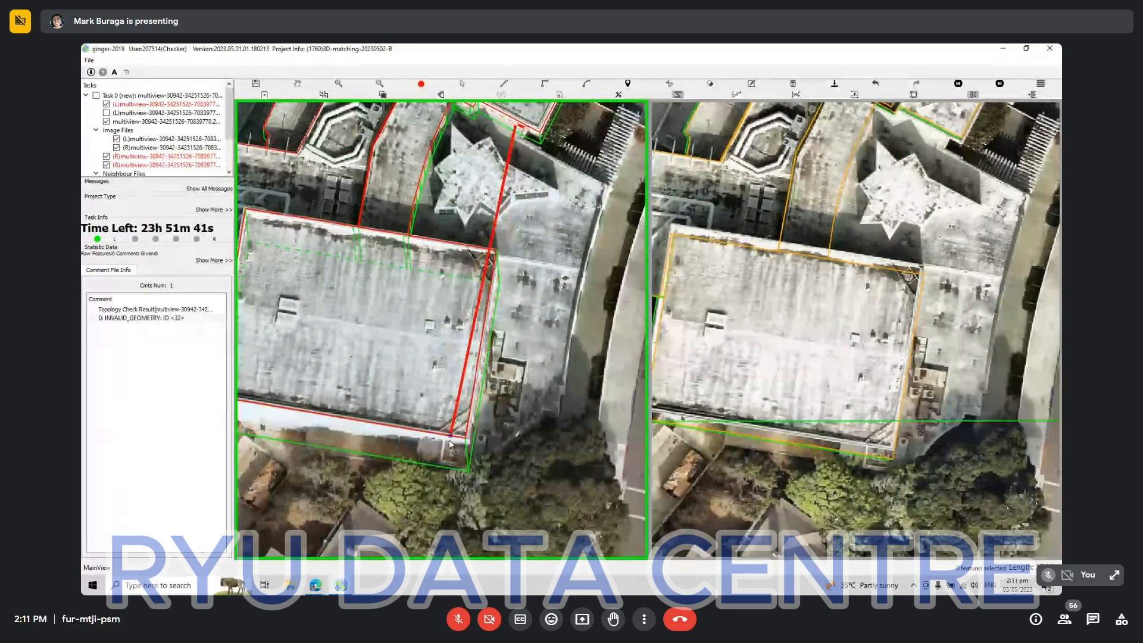
left_click(468, 445)
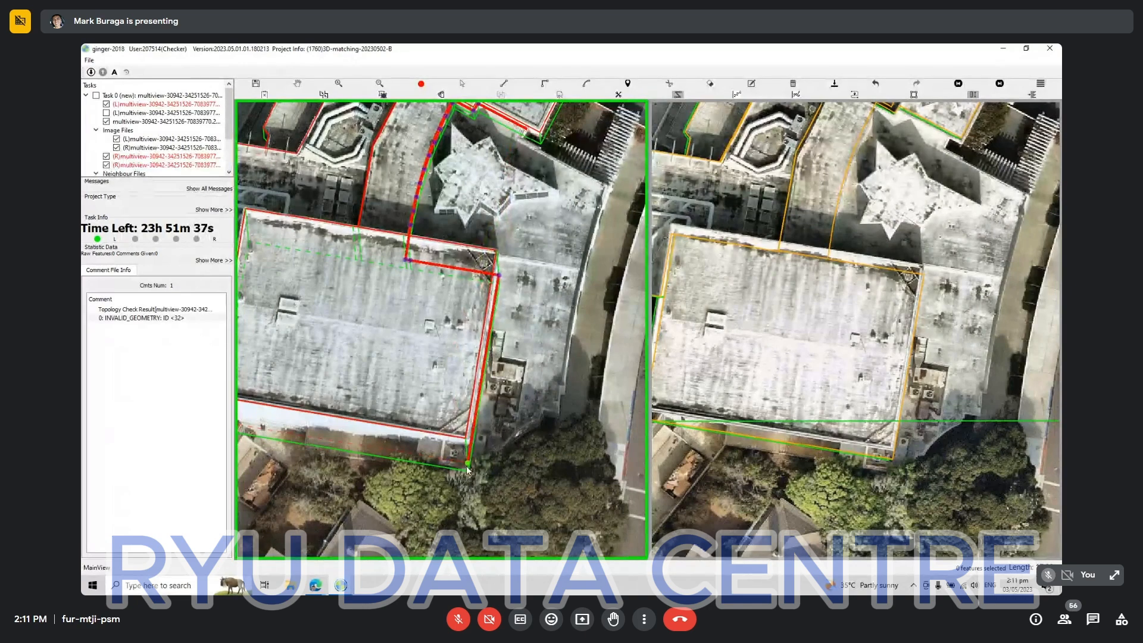
left_click(466, 468)
left_click(488, 456)
Continue the star-sculpture roof's outline with an arc along its curved lower edge and straight segments around the stepped corner.
key("a")
left_click(541, 419)
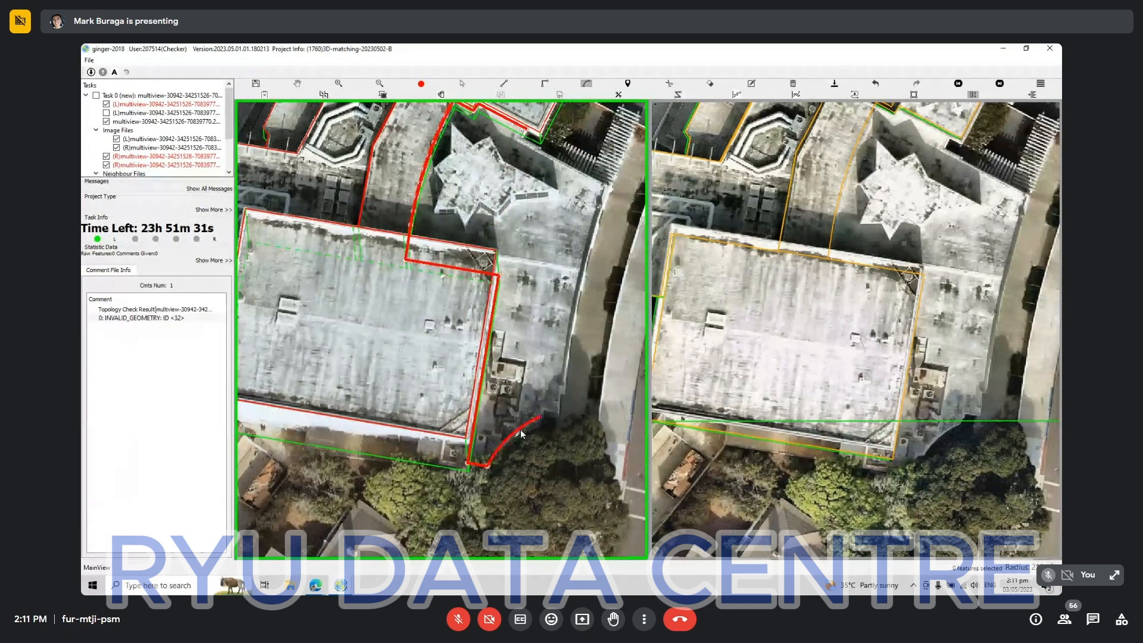
scroll(553, 405, "up", 1)
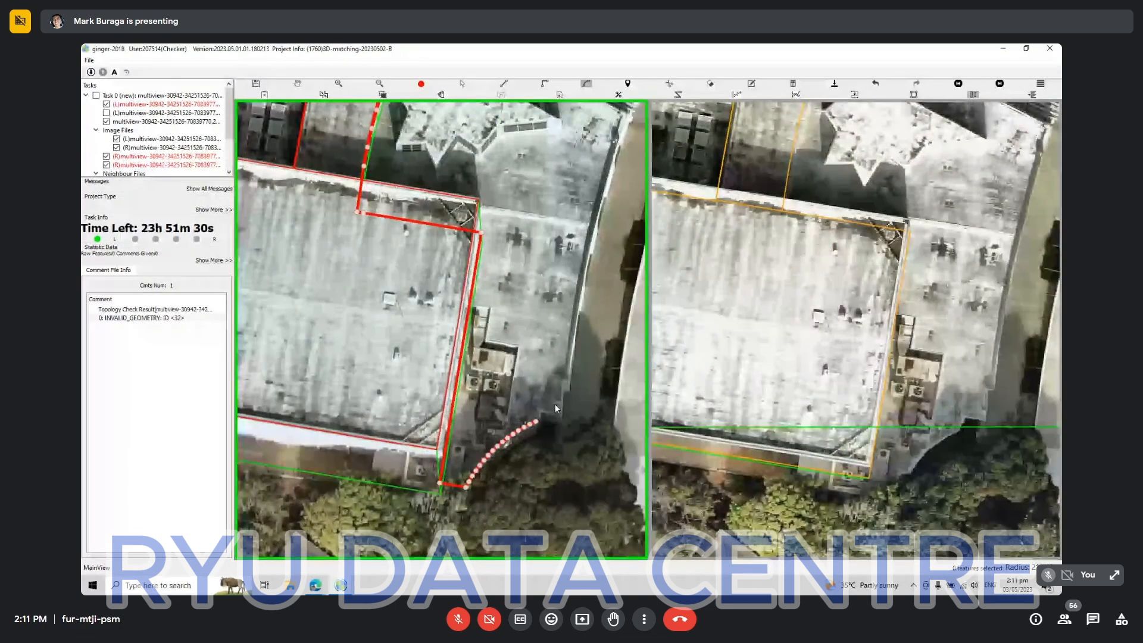
scroll(555, 405, "up", 2)
key("l")
left_click(527, 415)
left_click(567, 423)
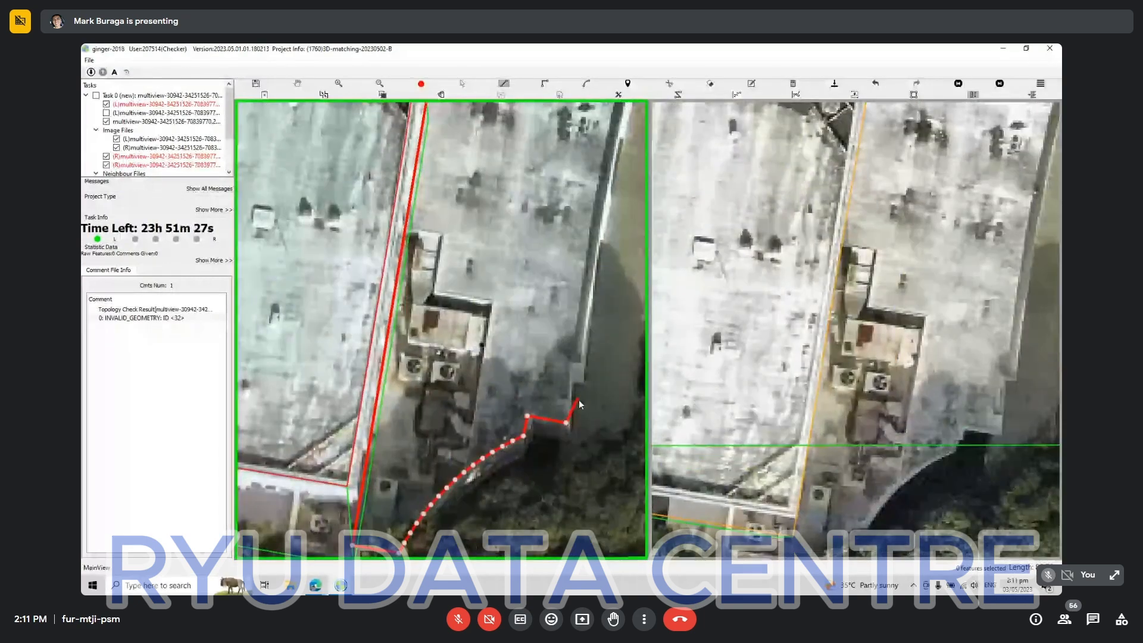
Extend the star-sculpture roof's outline with an arc along its long street-side edge up to the upper corner.
scroll(577, 381, "down", 3)
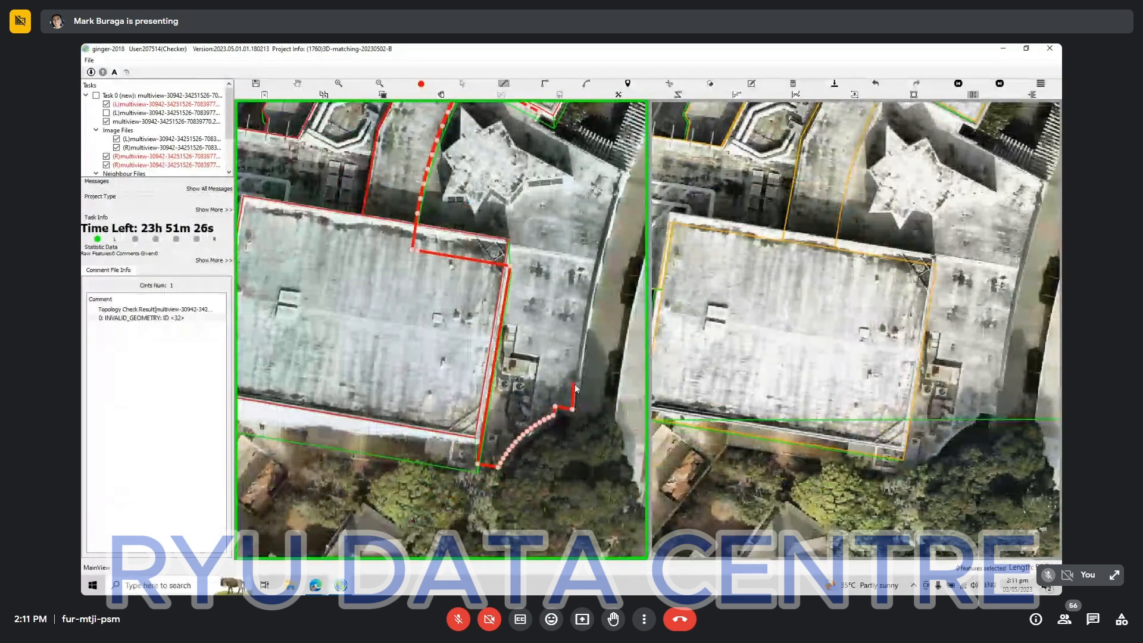
left_click(573, 382)
key("a")
left_click(627, 172)
left_click(613, 229)
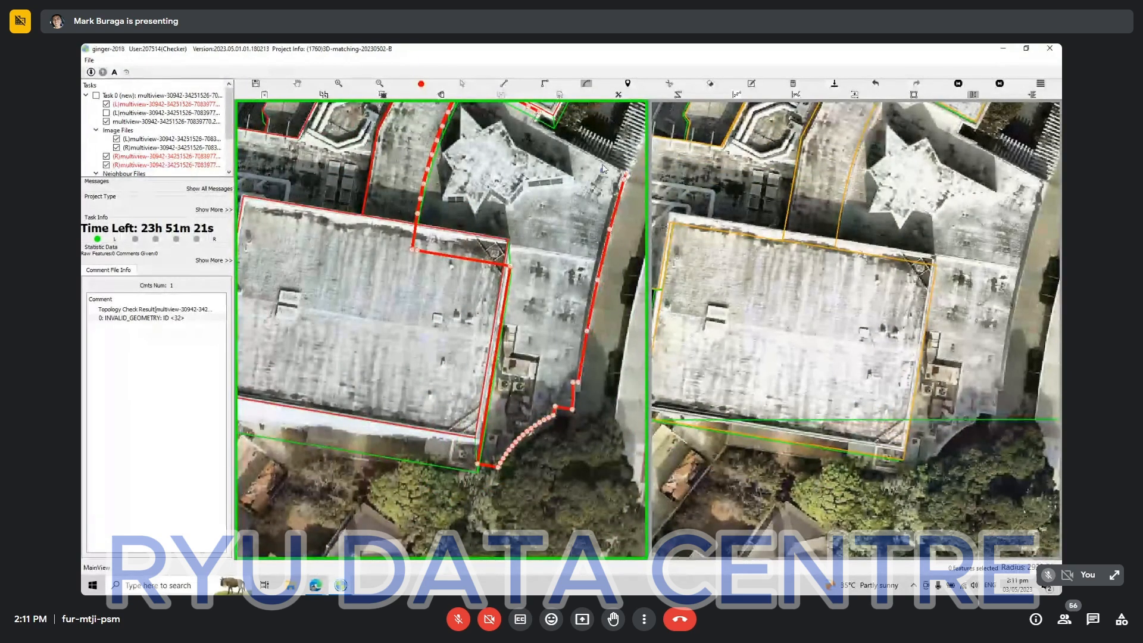
Close the star-sculpture roof's outline with a straight edge beside the slatted pergola back to the notch below the main roof.
scroll(603, 159, "up", 2)
key("l")
left_click_drag(527, 141, 544, 353)
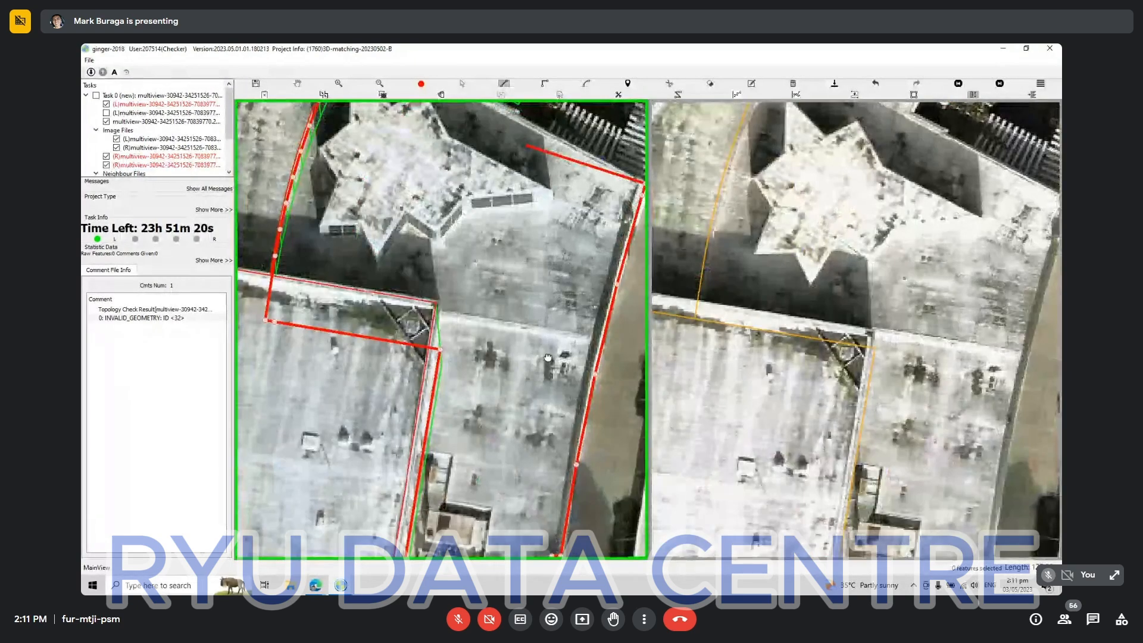
left_click(502, 305)
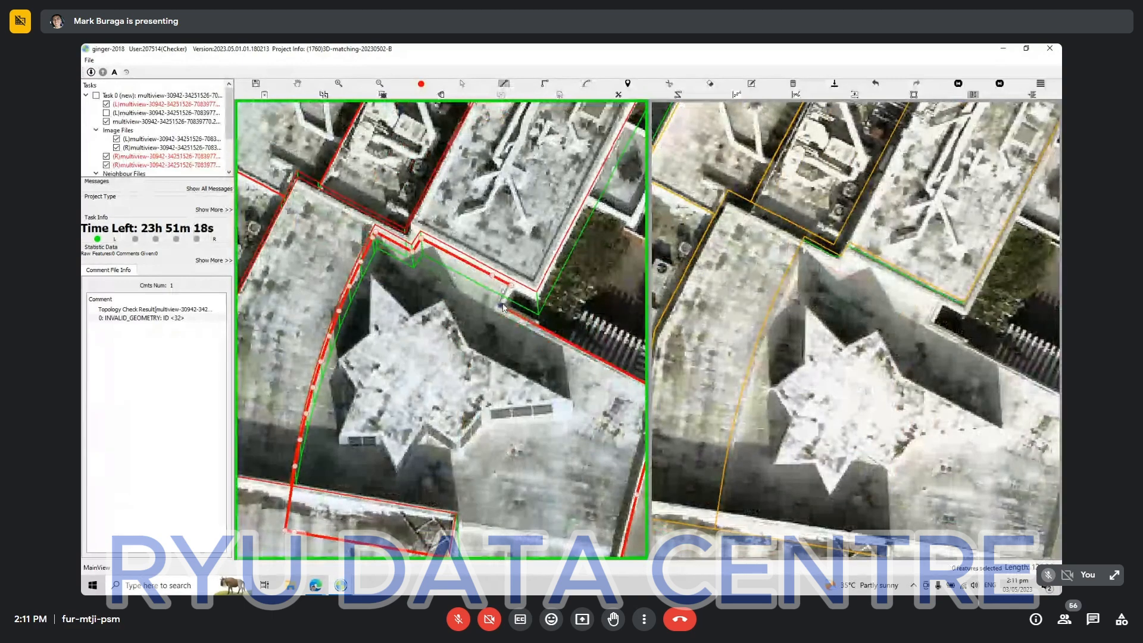
scroll(507, 346, "down", 3)
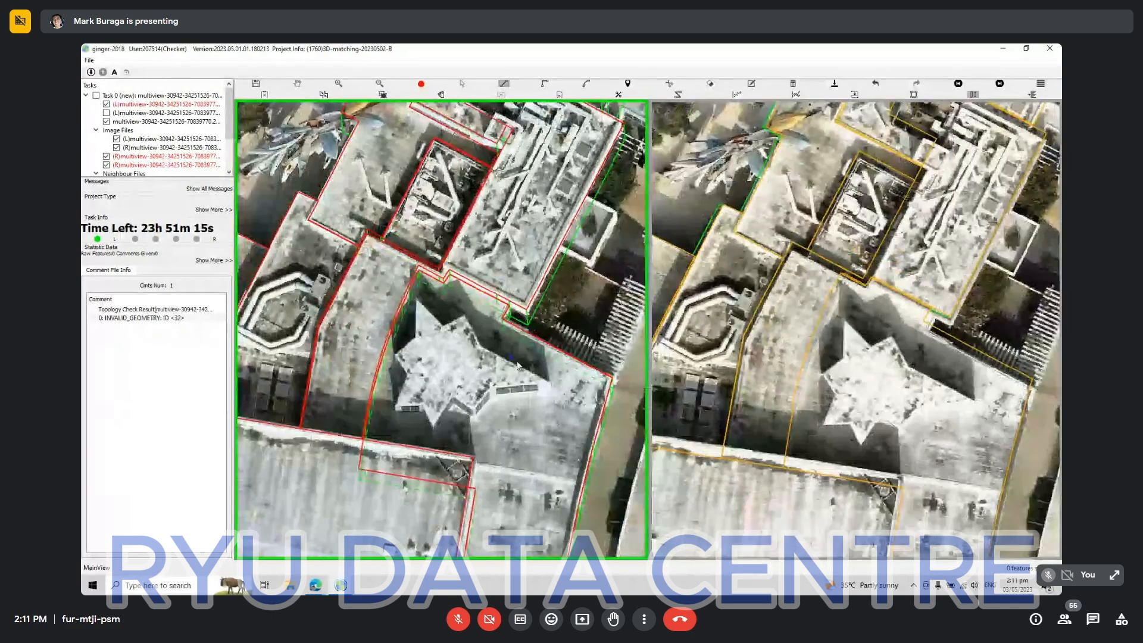
Match the star-sculpture roof's outline to the second aerial view and align its projection with the same roof.
key("Escape")
left_click(555, 362)
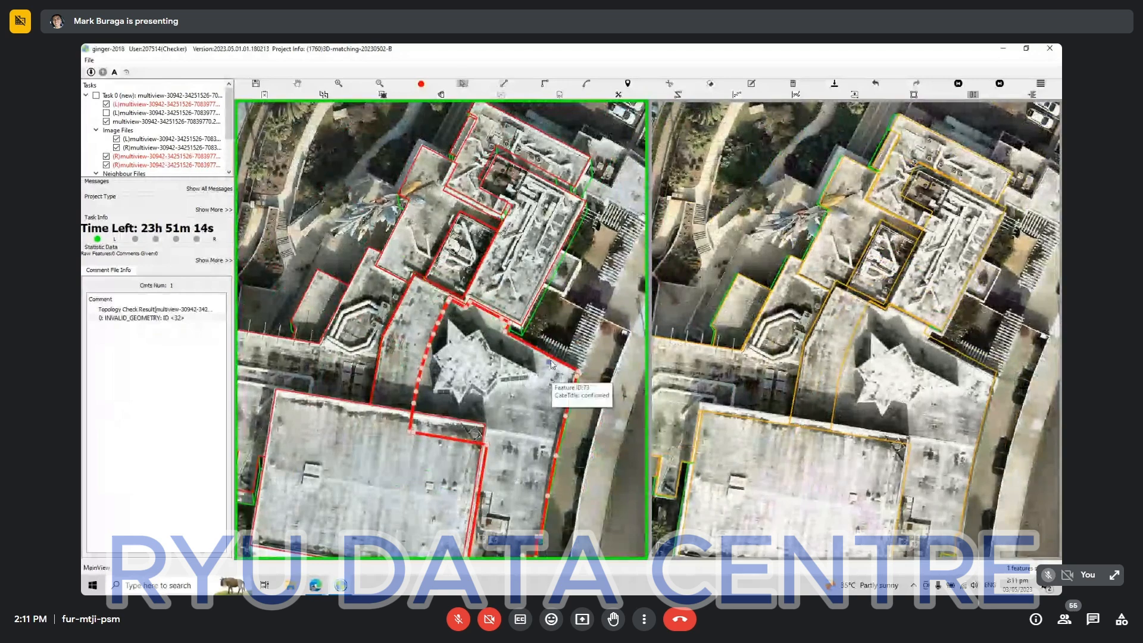
key("m")
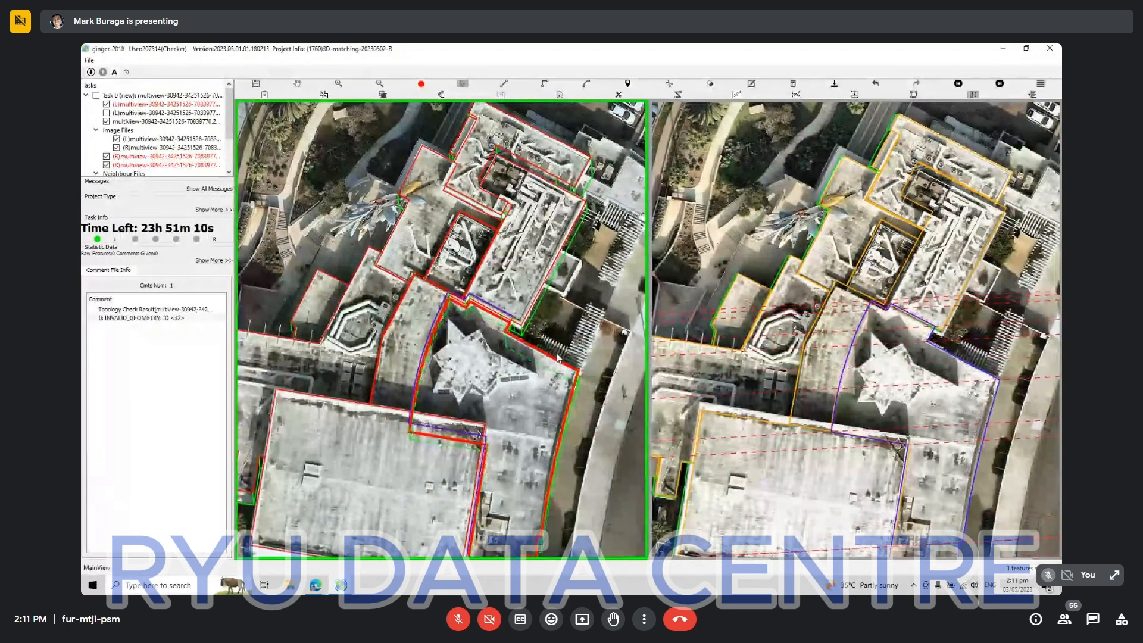
key("Escape")
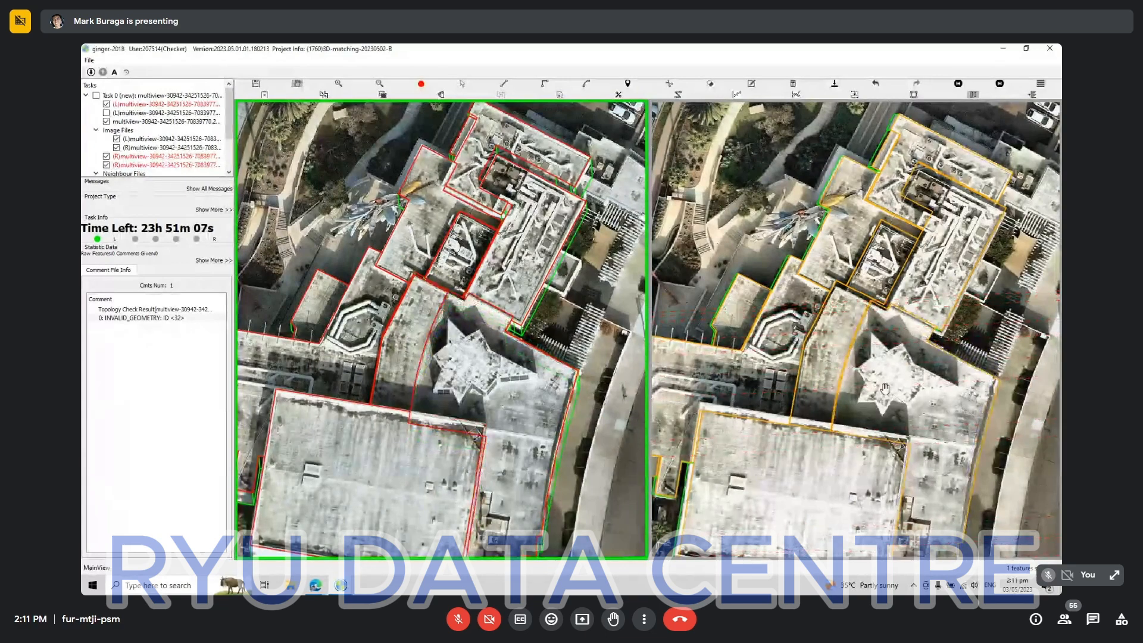
Examine the star-sculpture roof's matched outline and the neighbouring roof edges in both aerial views for mismatches and missing structures.
left_click_drag(885, 389, 899, 132)
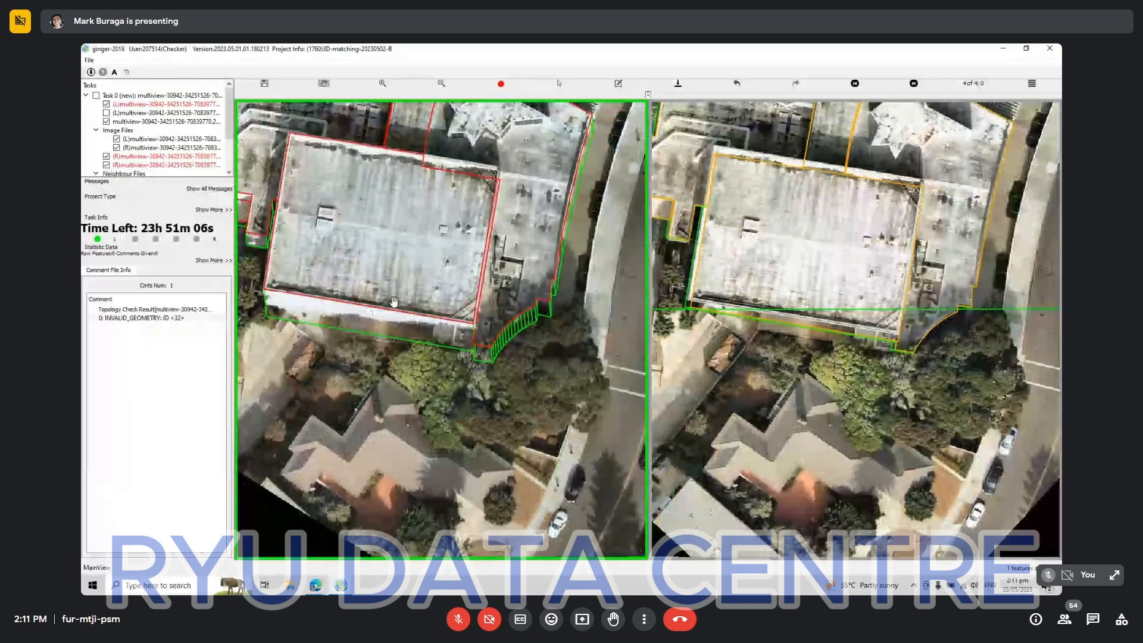
left_click_drag(537, 110, 436, 362)
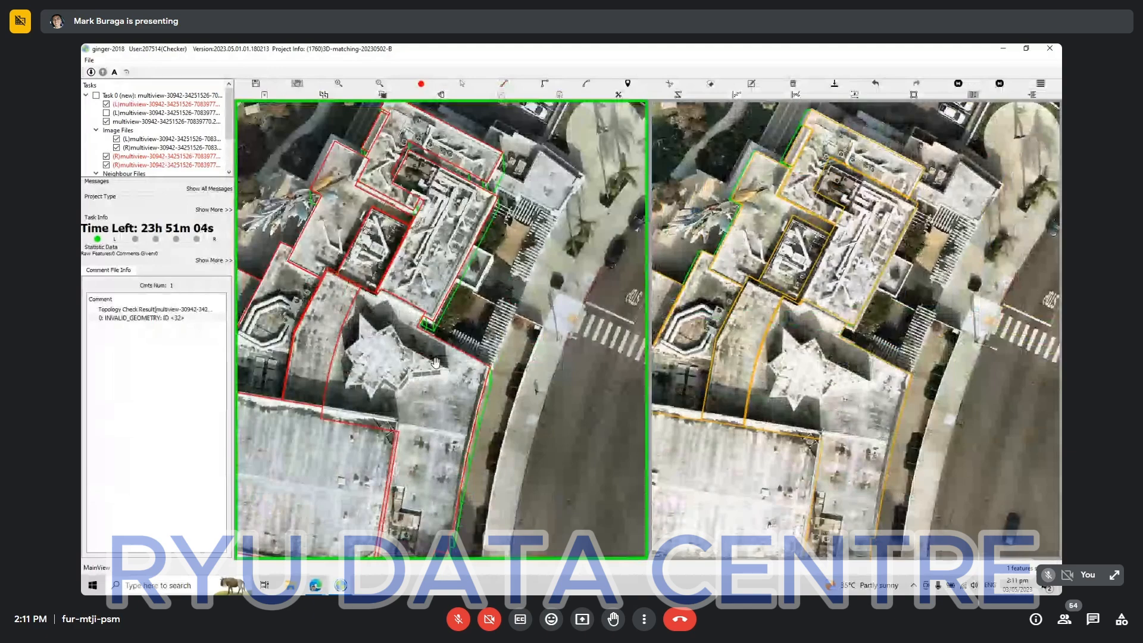
scroll(435, 363, "up", 2)
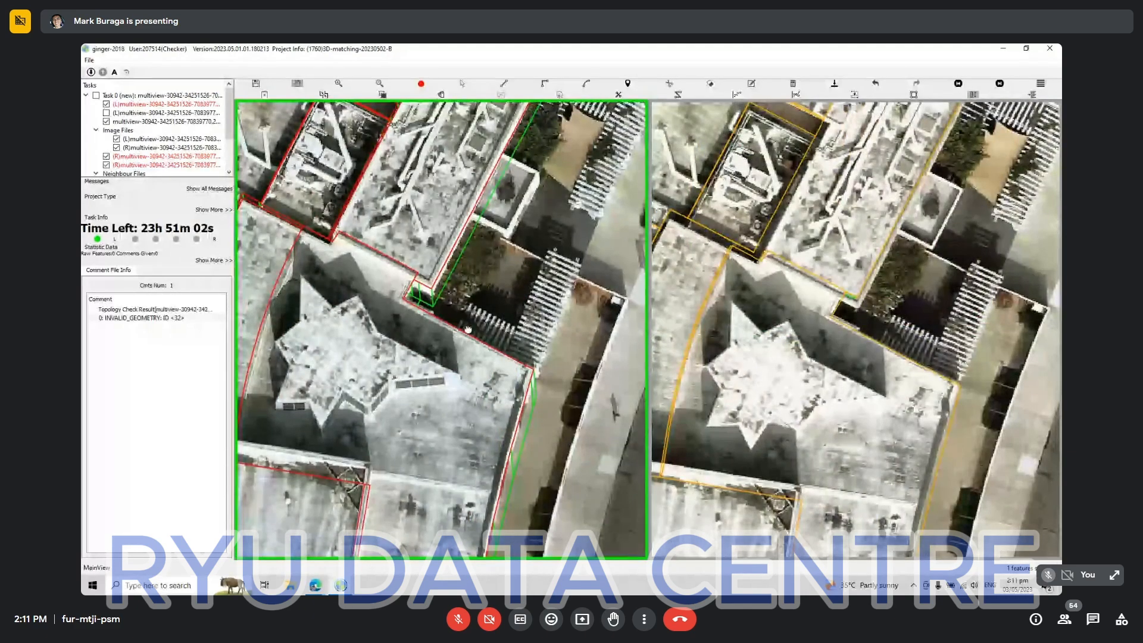
scroll(468, 329, "up", 3)
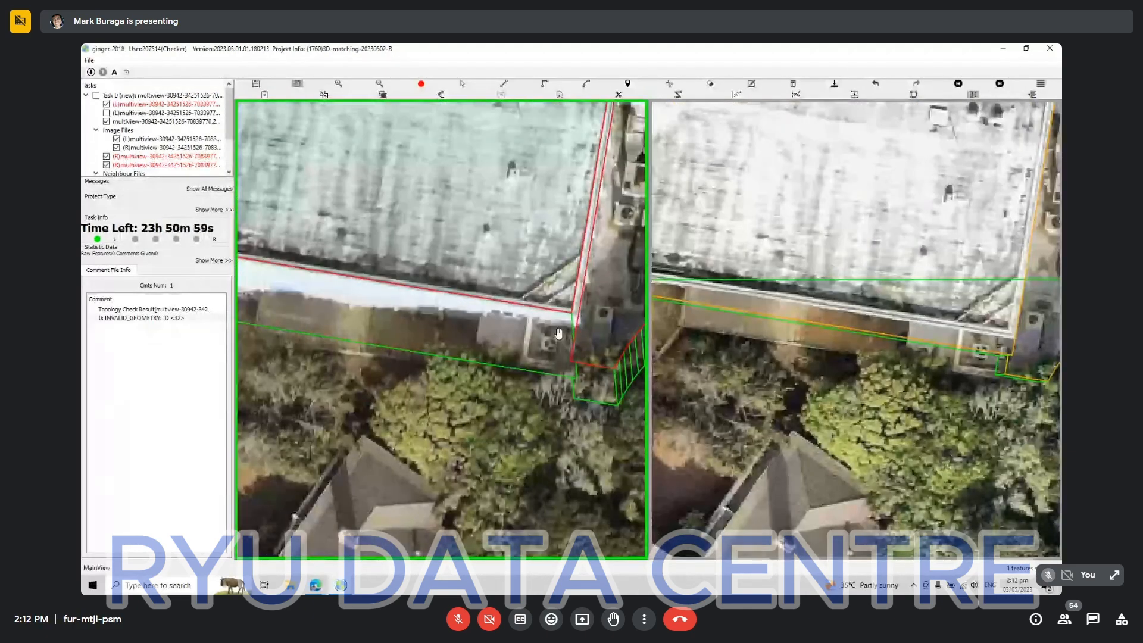
left_click_drag(589, 302, 425, 524)
left_click_drag(480, 327, 487, 554)
left_click_drag(381, 515, 477, 304)
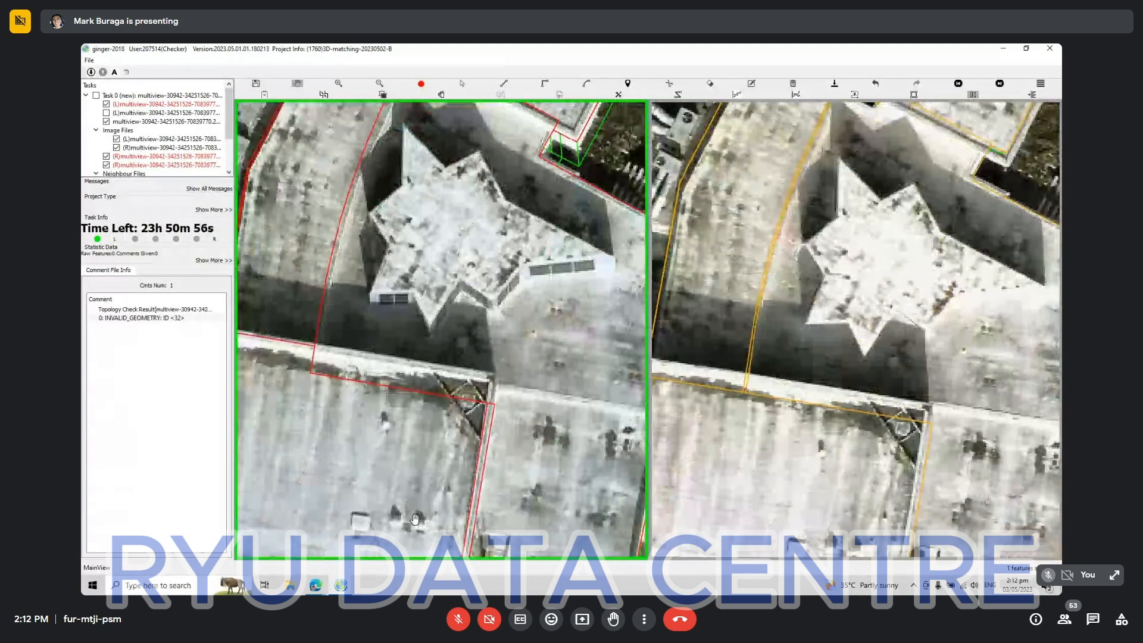
left_click_drag(600, 205, 479, 422)
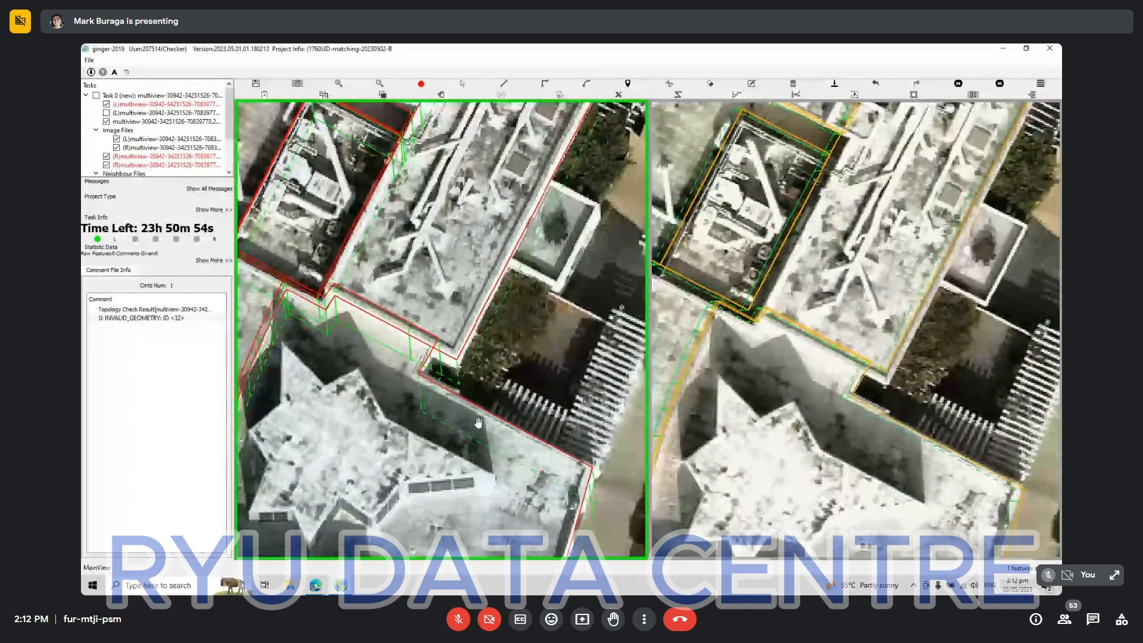
scroll(586, 219, "down", 2)
left_click_drag(586, 220, 456, 411)
Trace the small rectangular walled structure adjoining the main roof's garden-side edge as a building outline with right-angled edges.
scroll(456, 411, "up", 3)
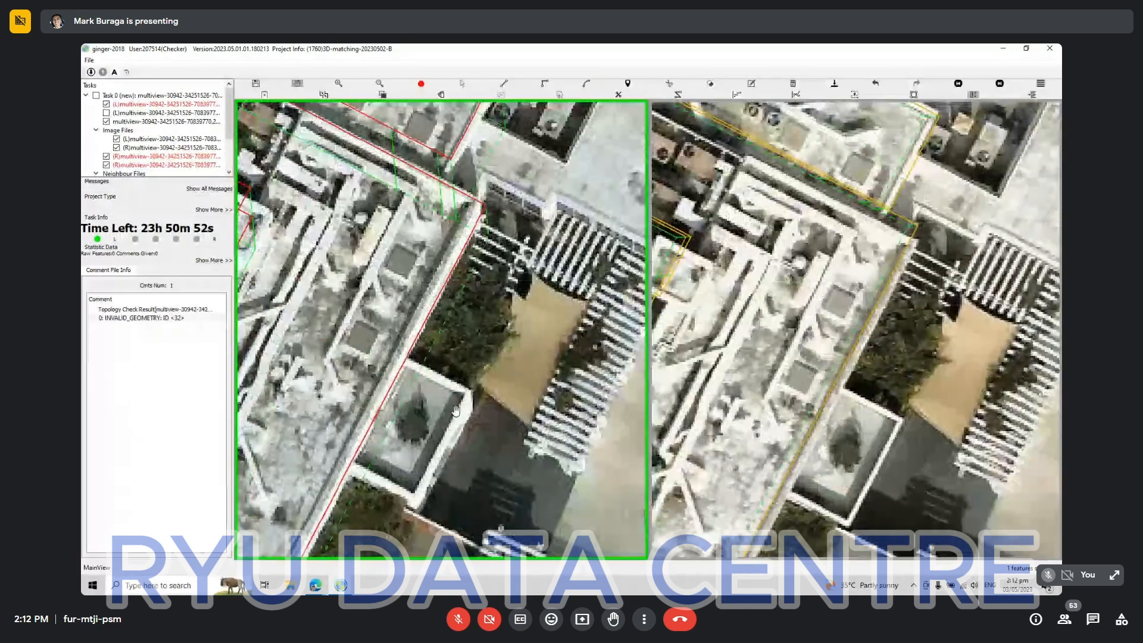
key("s")
scroll(419, 376, "up", 2)
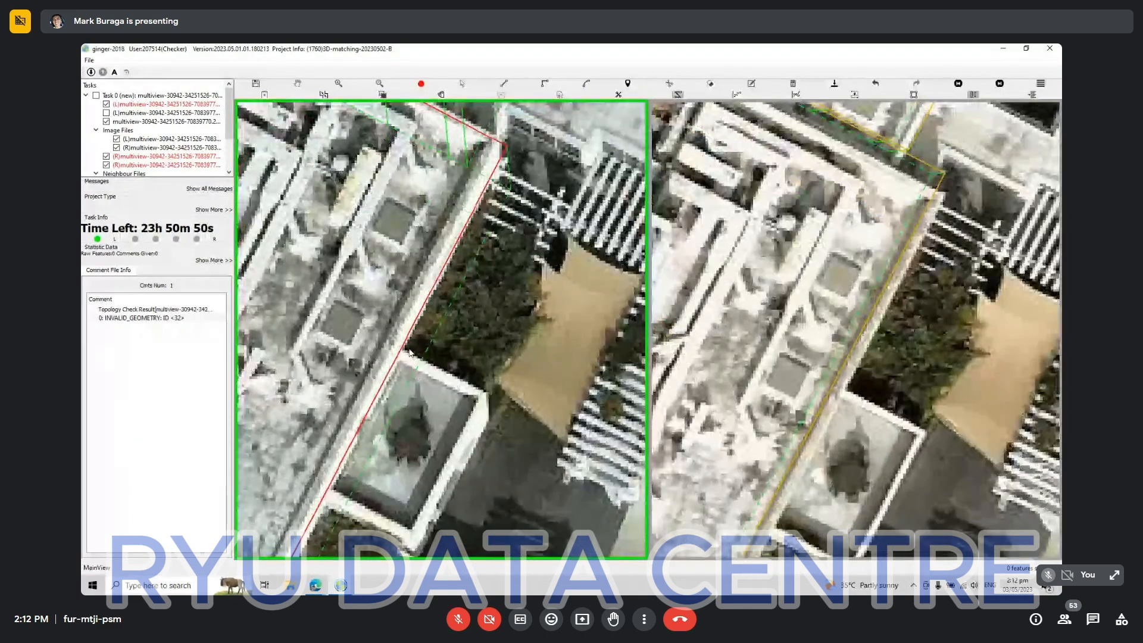
left_click(325, 491)
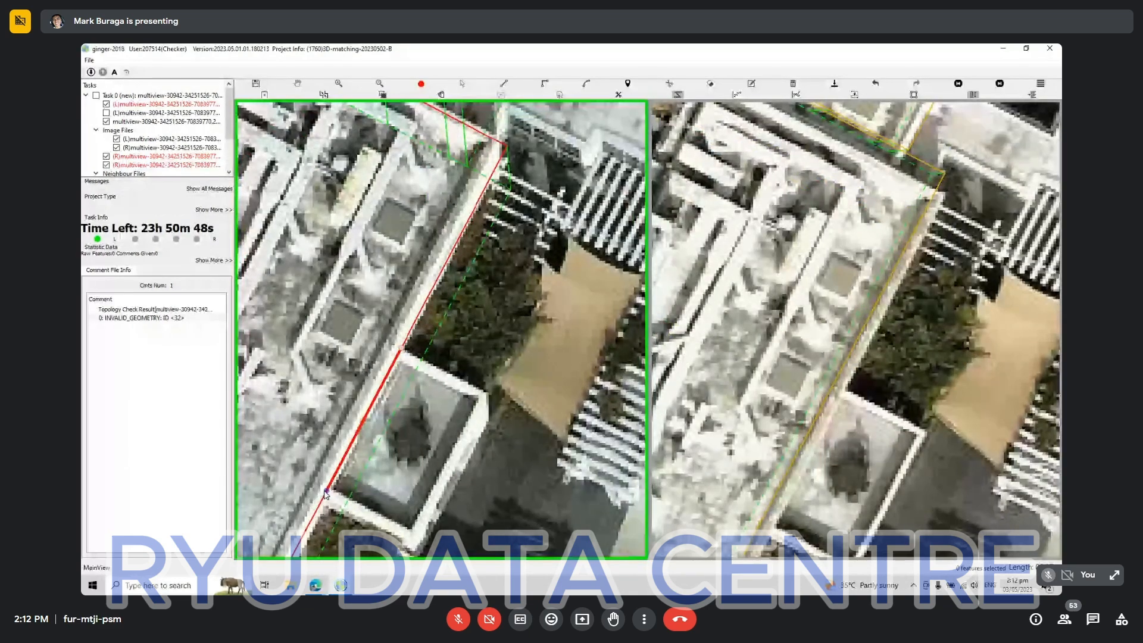
key("r")
left_click(432, 502)
left_click(405, 348)
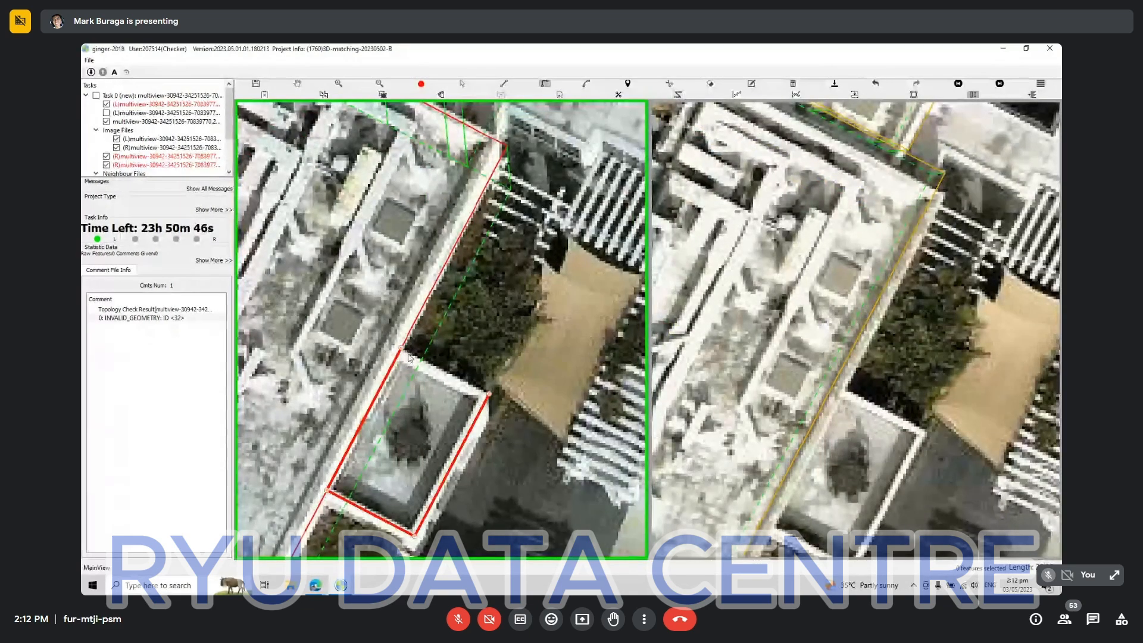
Match the small walled structure's outline to the second aerial view and align its projection with the same structure.
key("s")
left_click(434, 417)
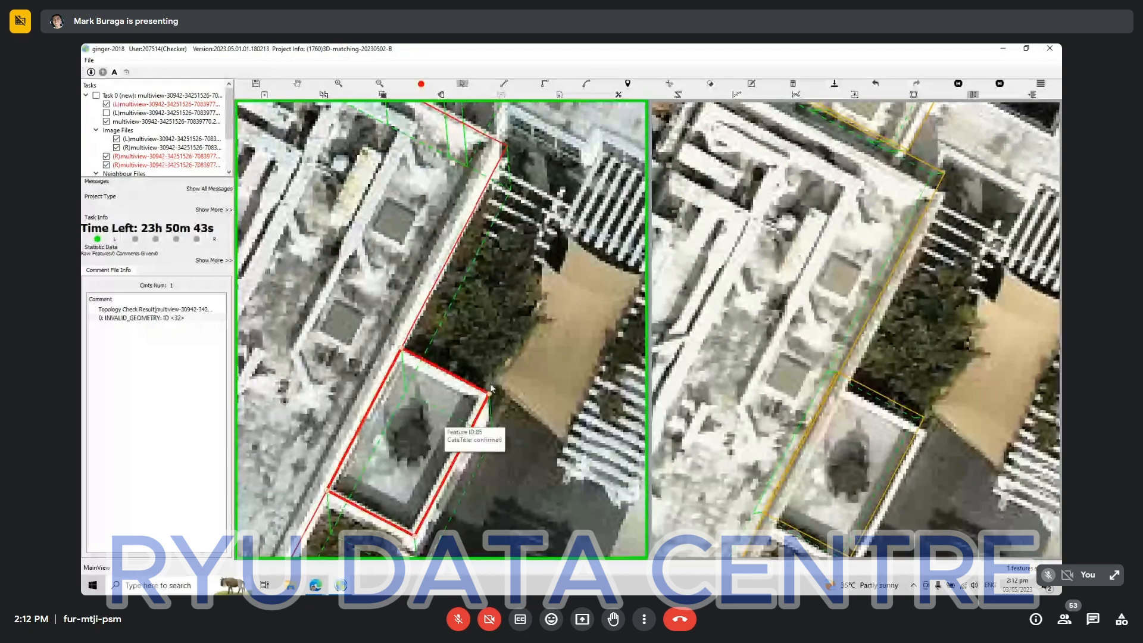
left_click(464, 390)
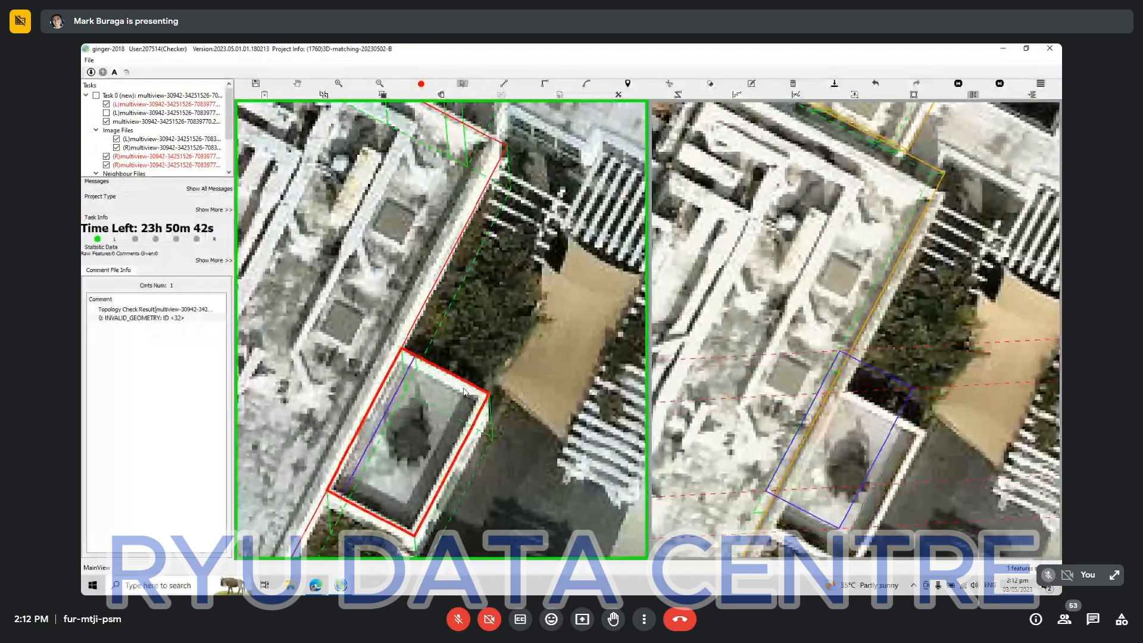
left_click_drag(465, 392, 617, 393)
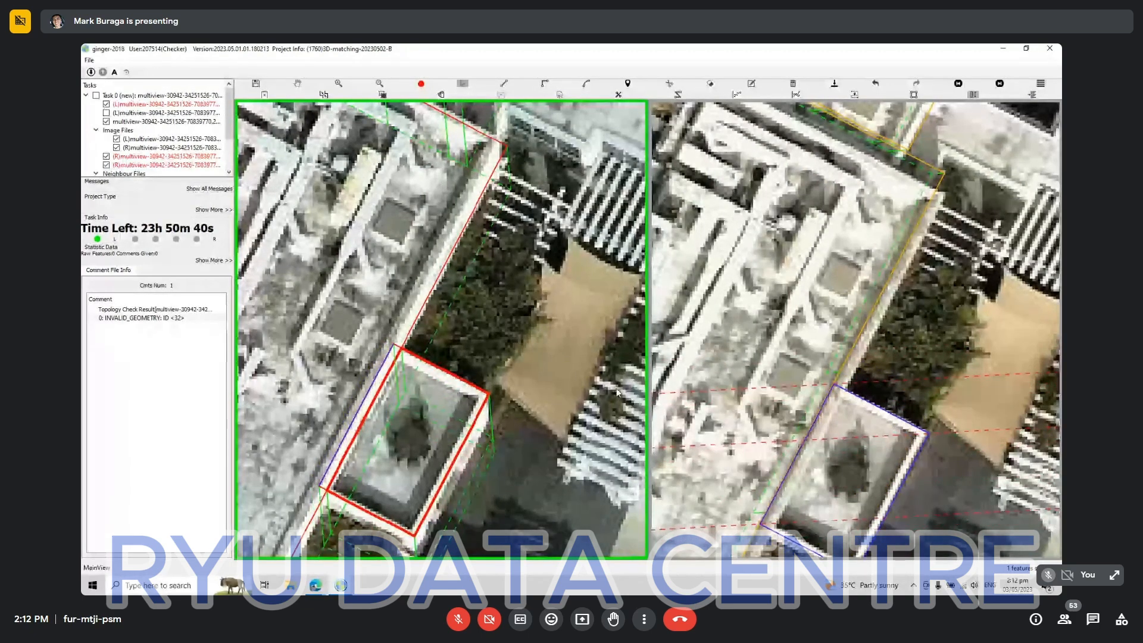
key("Escape")
scroll(760, 380, "down", 2)
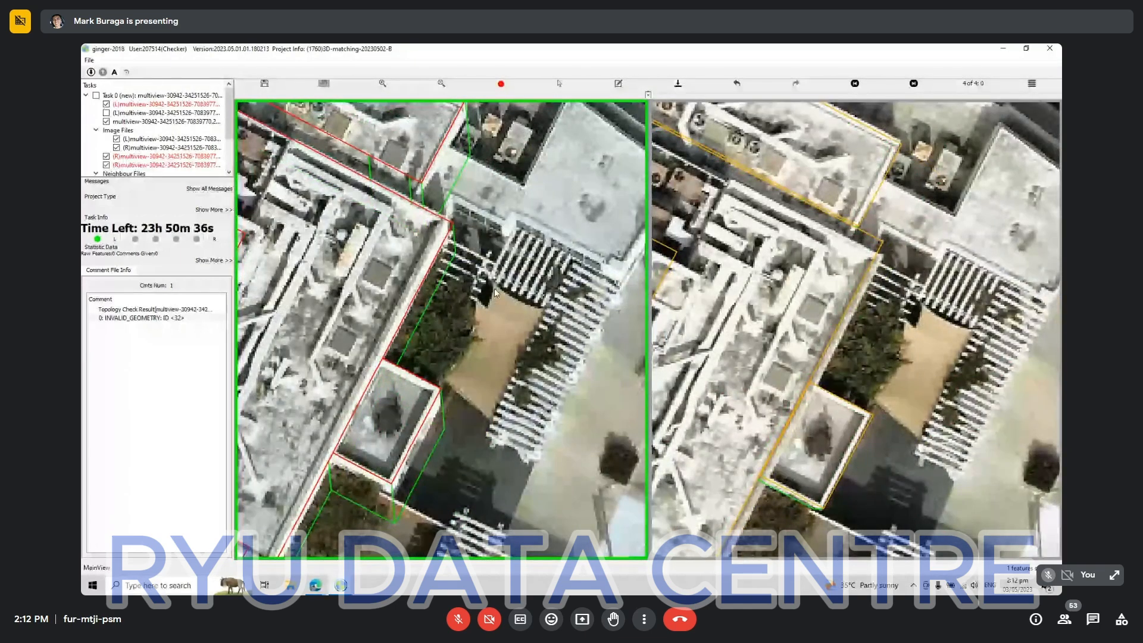
key("Escape")
Examine the roofs between the main roof, the slatted pergola and the parking lot in both aerial views for untraced structures.
left_click_drag(491, 299, 470, 405)
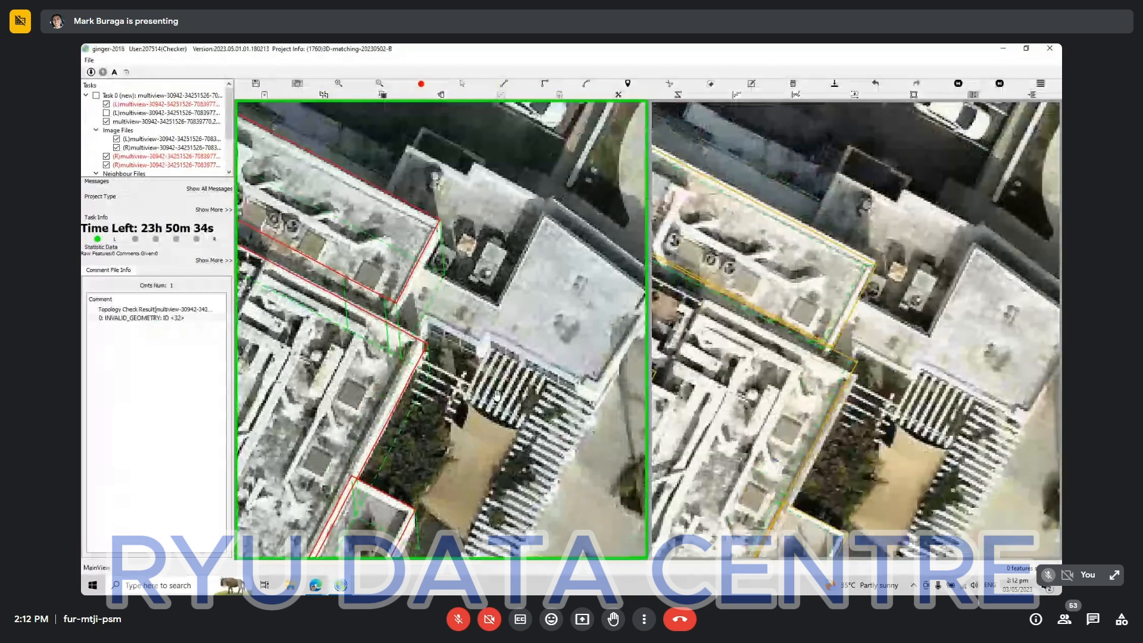
scroll(496, 398, "down", 3)
key("h")
key("h")
scroll(521, 387, "up", 3)
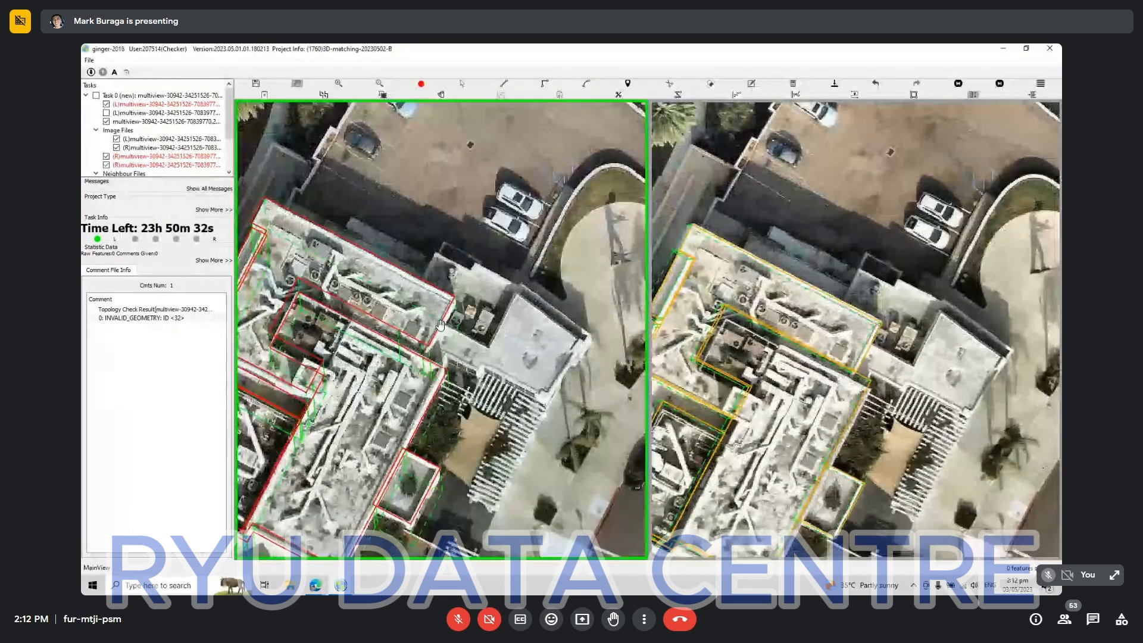
key("Escape")
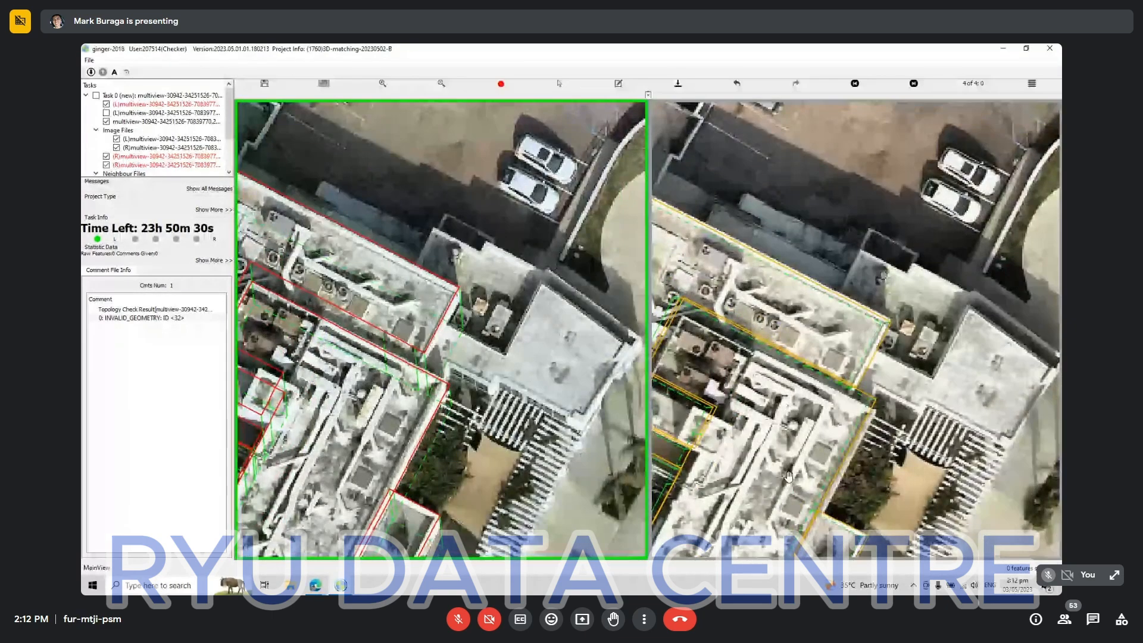
key("m")
left_click(792, 471)
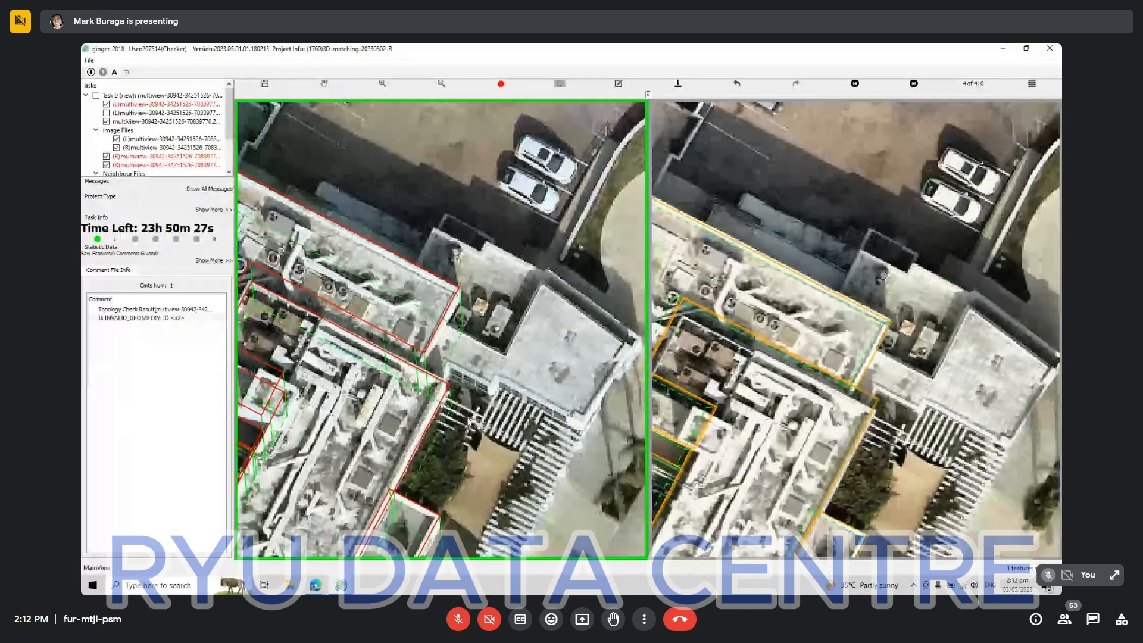
key("space")
scroll(493, 404, "down", 2)
key("space")
scroll(493, 403, "up", 2)
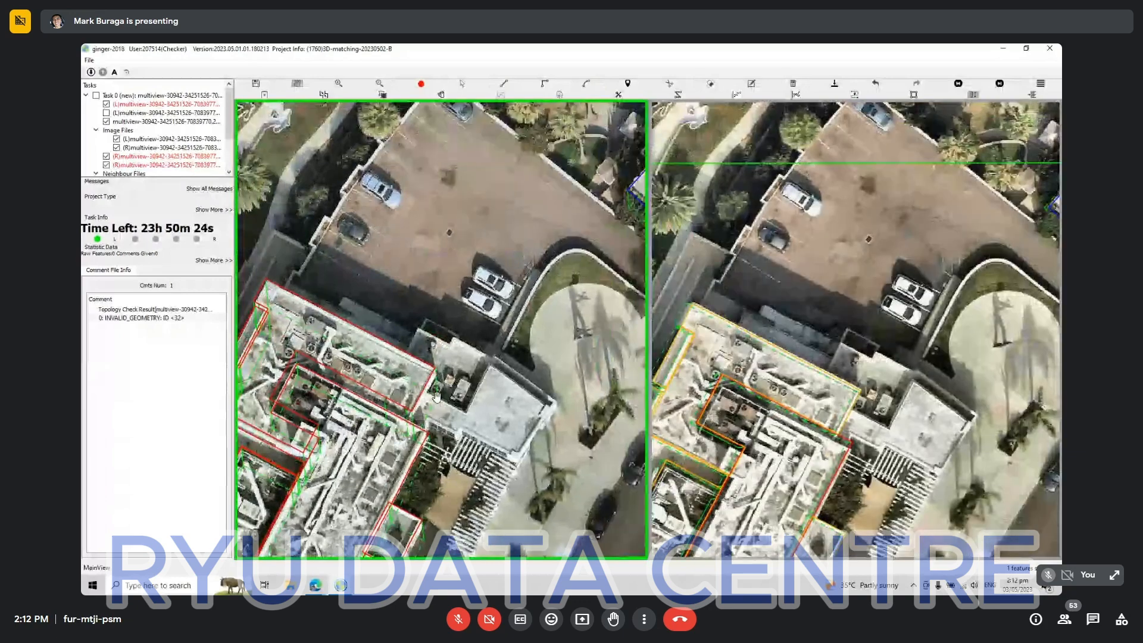
scroll(439, 397, "up", 1)
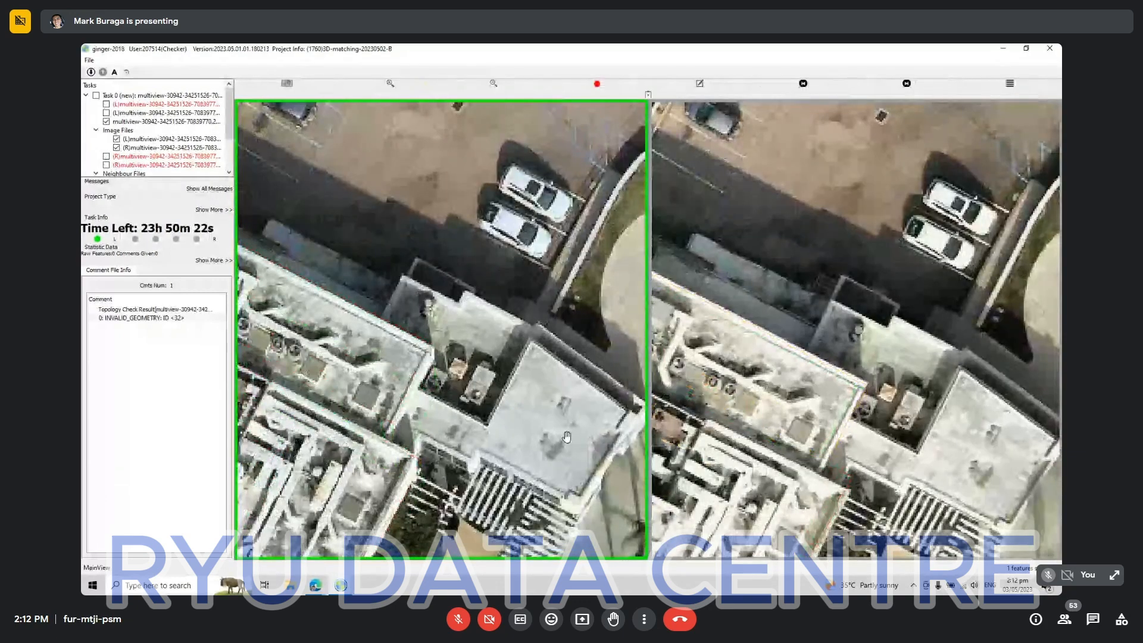
scroll(453, 337, "down", 1)
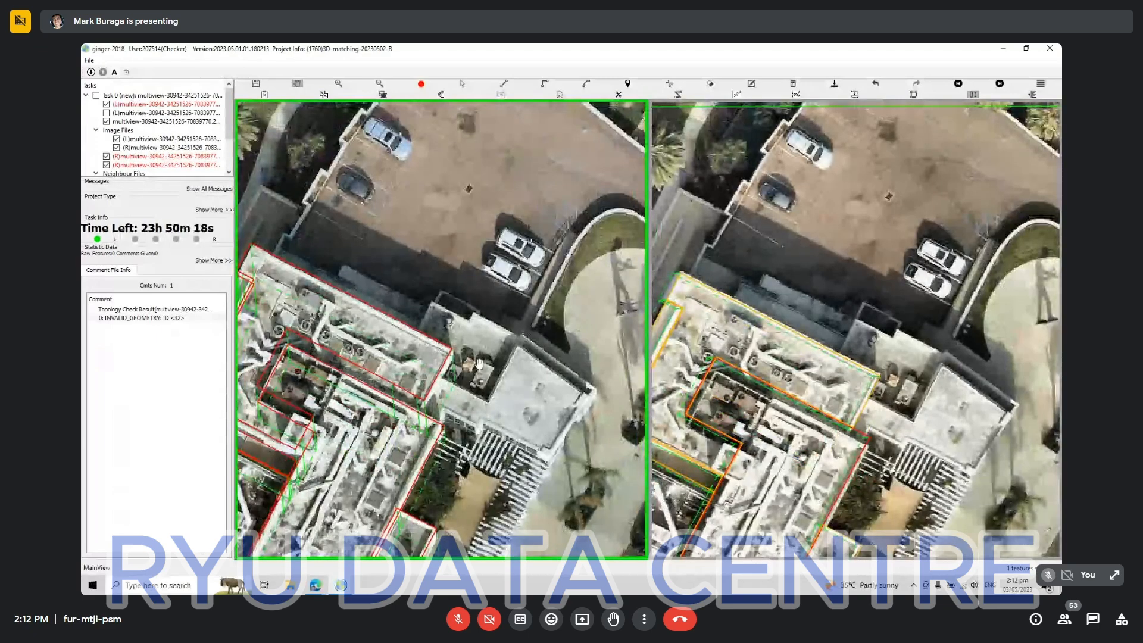
Begin the outline of the angular flat roof near the driveway with right-angled edges from the main roof side along the slatted pergola.
scroll(495, 360, "up", 2)
key("r")
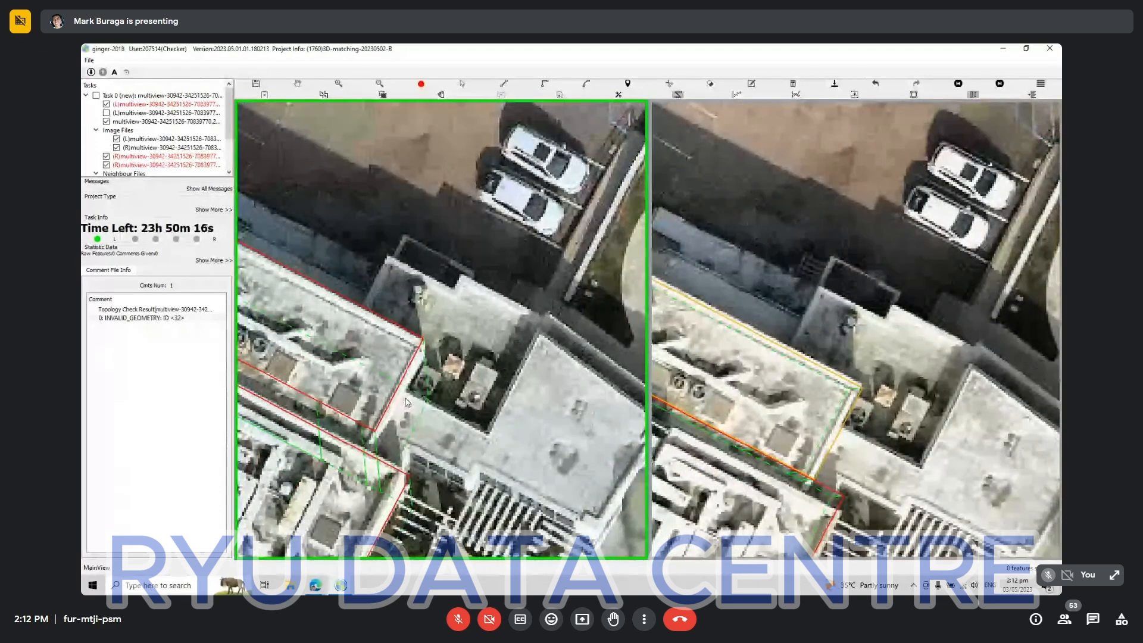
left_click(403, 391)
left_click(393, 410)
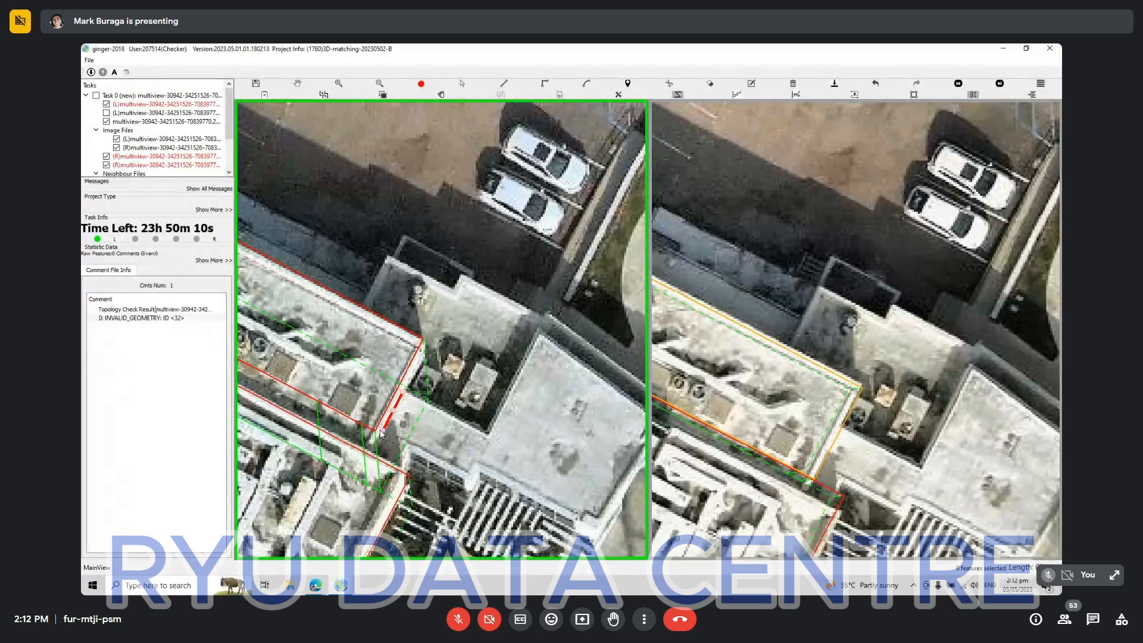
left_click(383, 429)
left_click(467, 473)
left_click(472, 462)
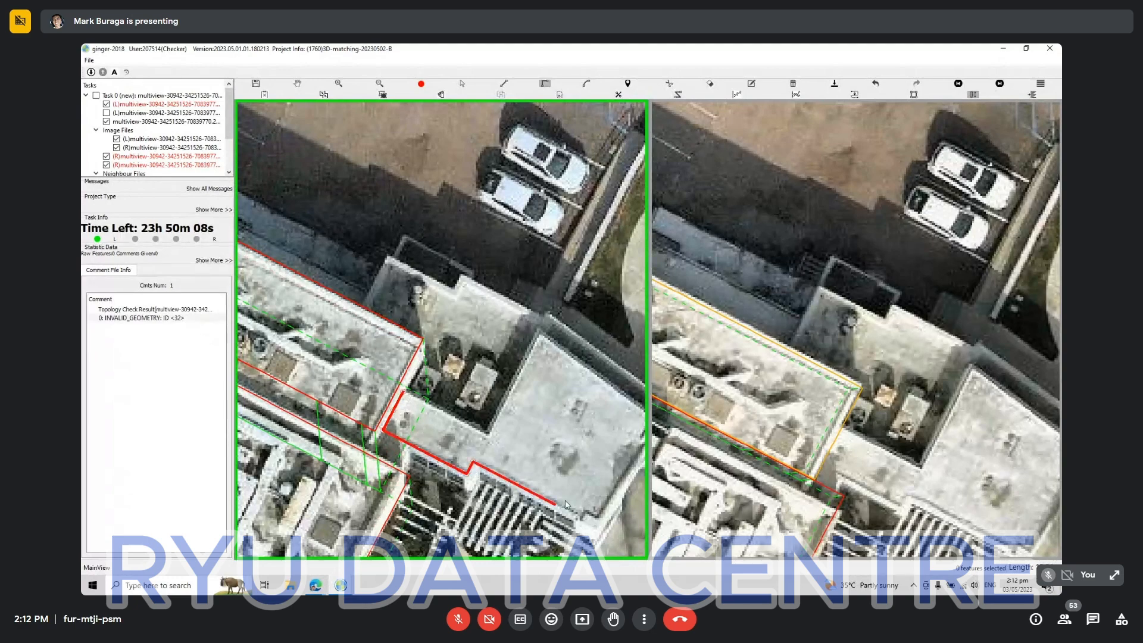
left_click(579, 517)
left_click(584, 508)
Continue the angular roof's outline with straight lines around its driveway-side corners and back to its inner notch, and close it.
left_click_drag(577, 463, 459, 474)
key("l")
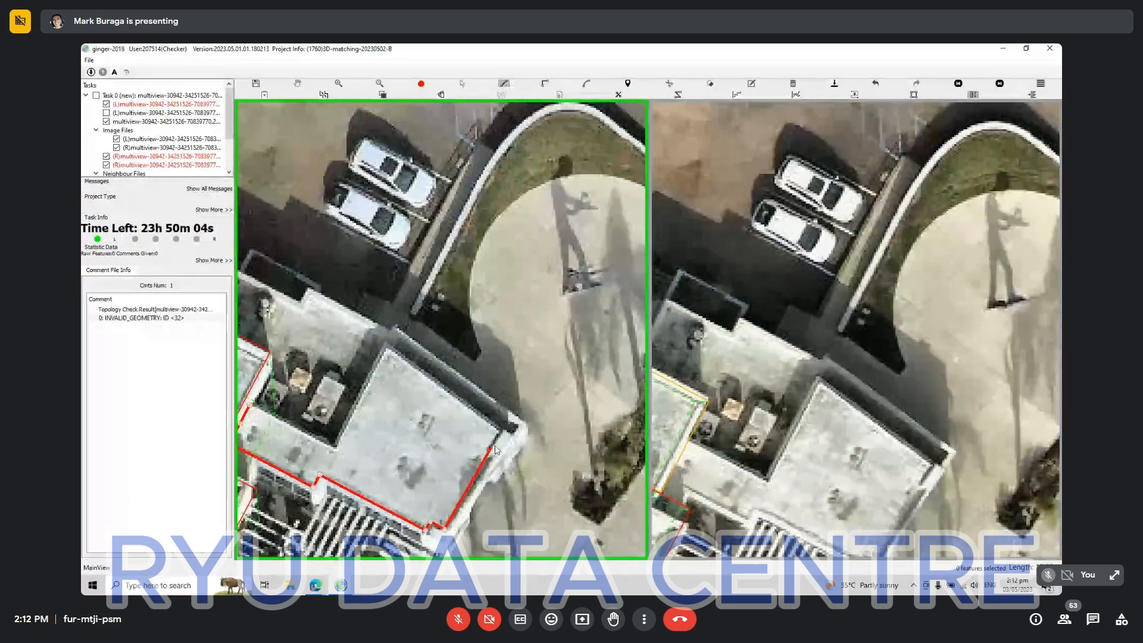
left_click(505, 430)
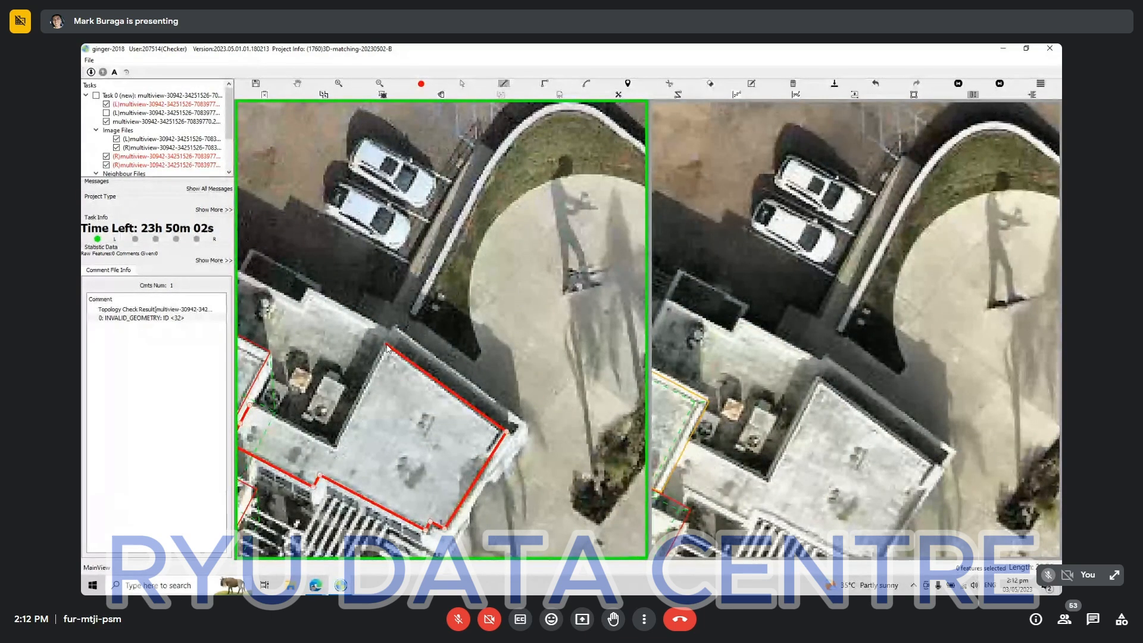
left_click(387, 345)
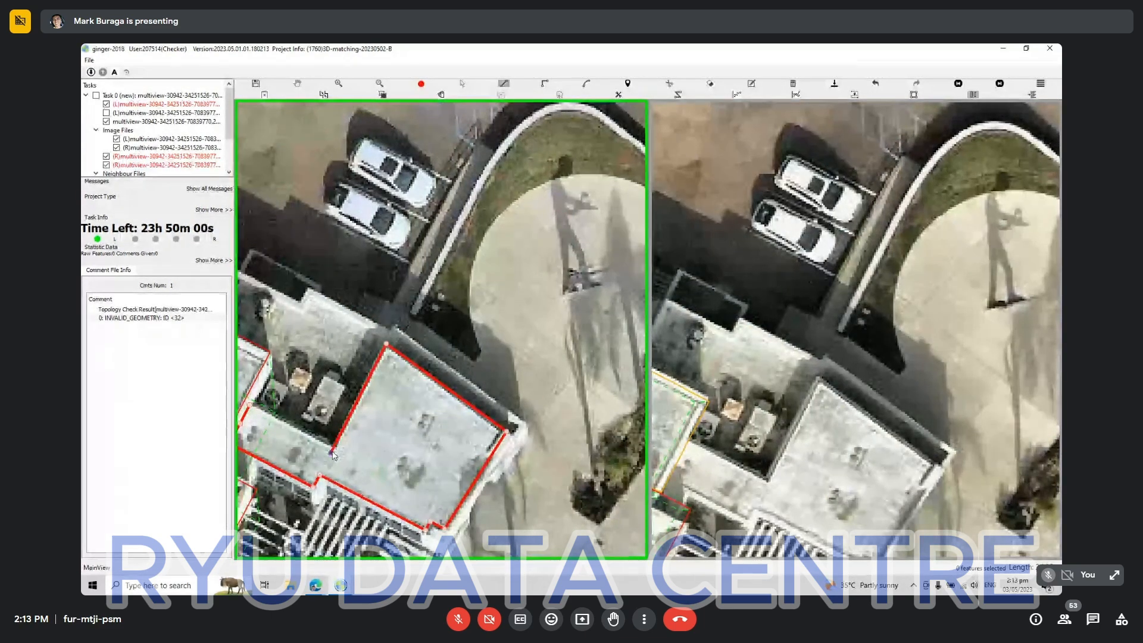
right_click(416, 459)
Select the angular roof's outline and match it to the same roof in the second aerial view.
scroll(416, 461, "down", 2)
left_click(450, 427)
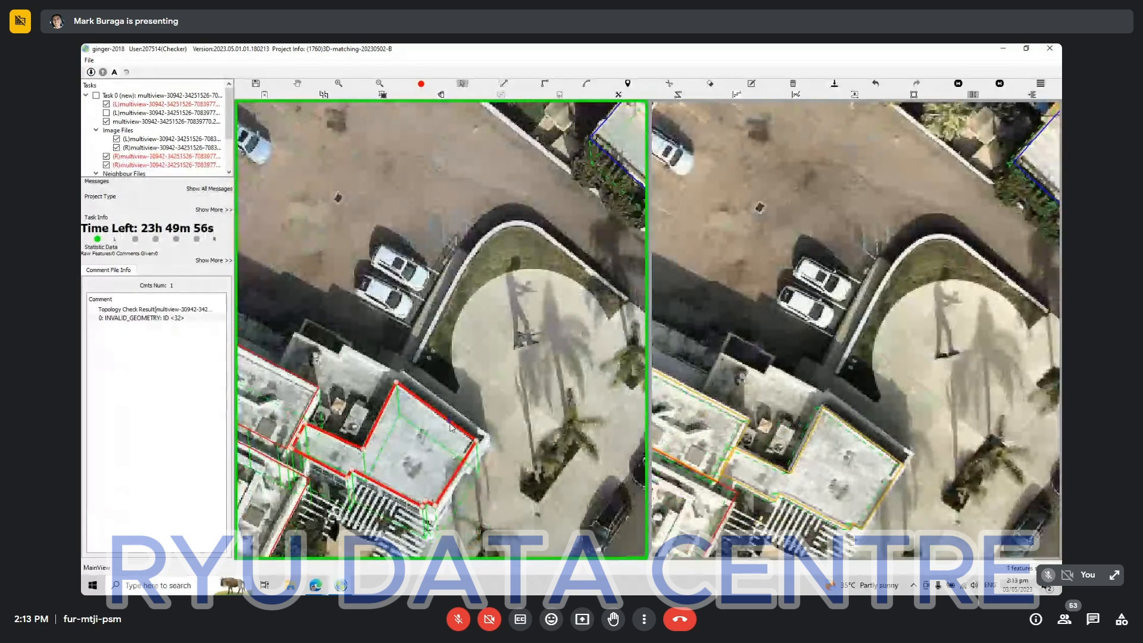
key("m")
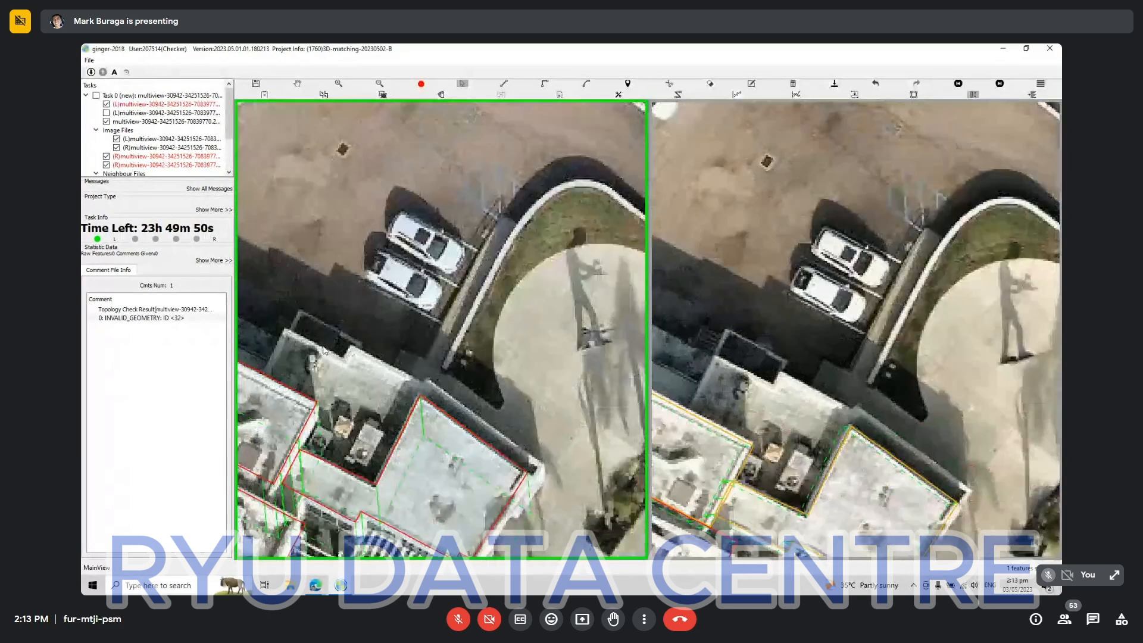
scroll(325, 350, "up", 1)
scroll(387, 387, "up", 1)
key("r")
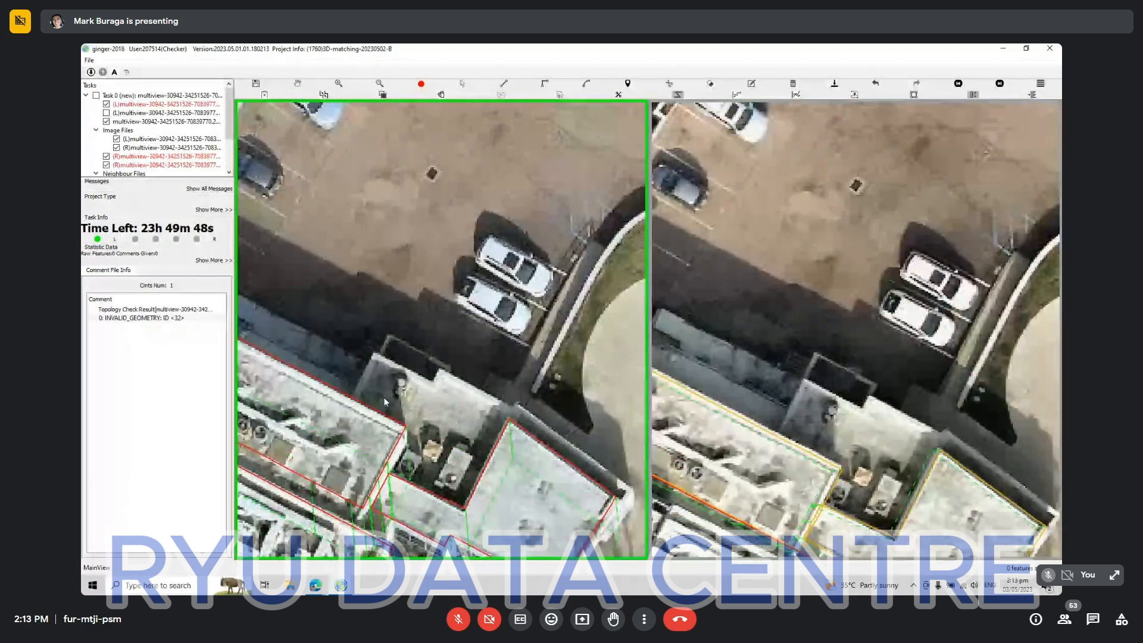
left_click(352, 397)
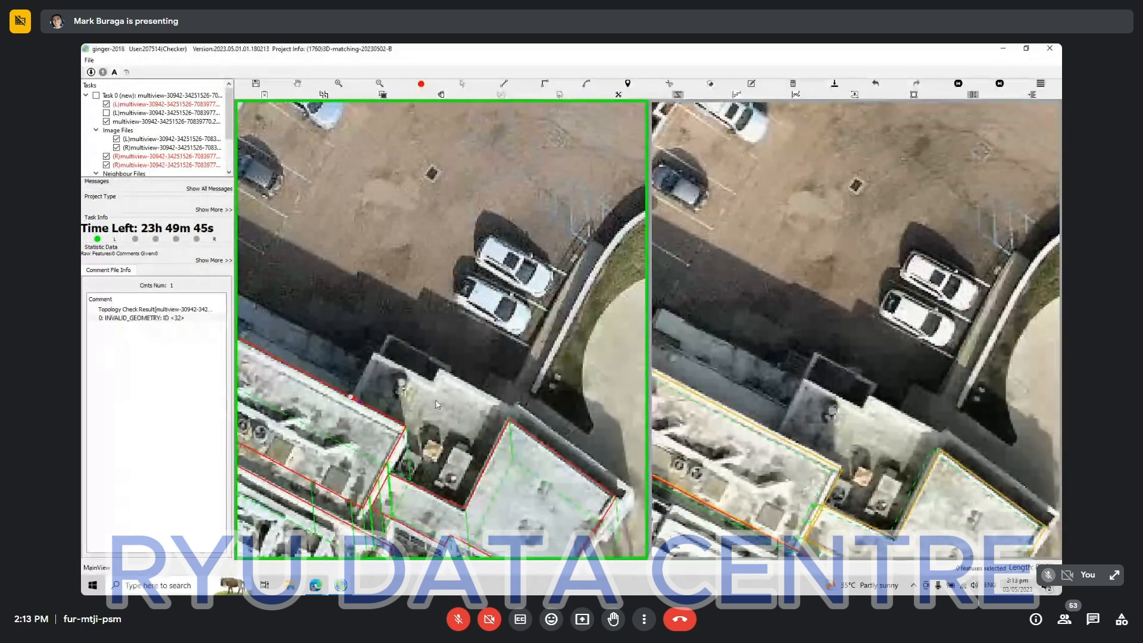
left_click(615, 499)
Start the lower terrace roof's outline along its shared edges with the angular roof and main roof, then up to its outer parking-side corner.
scroll(618, 505, "up", 2)
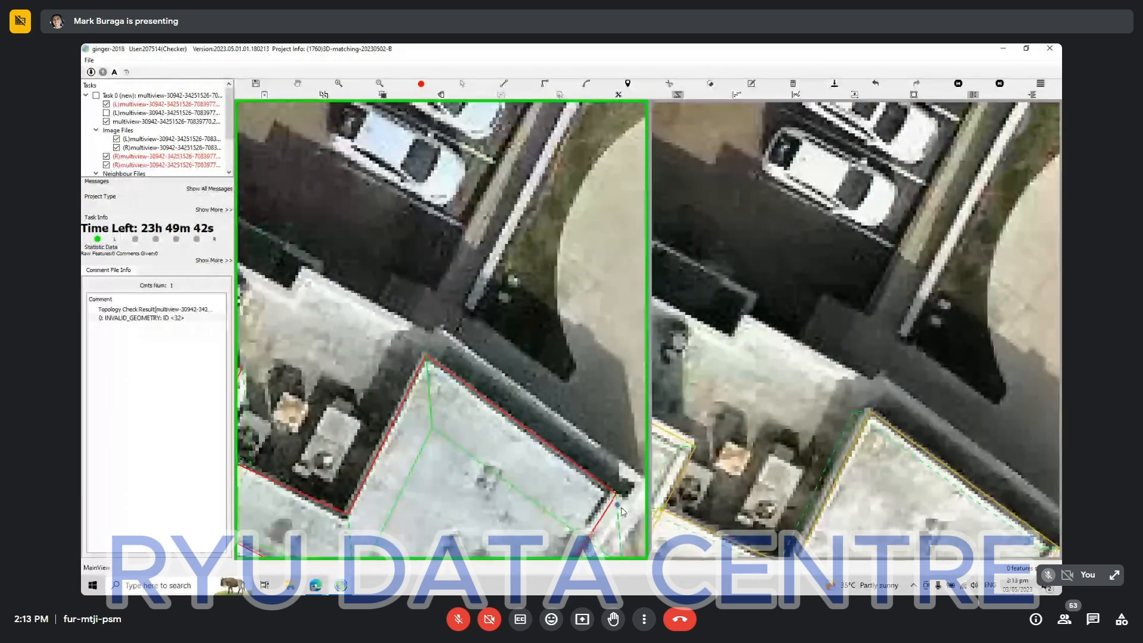
left_click(615, 502)
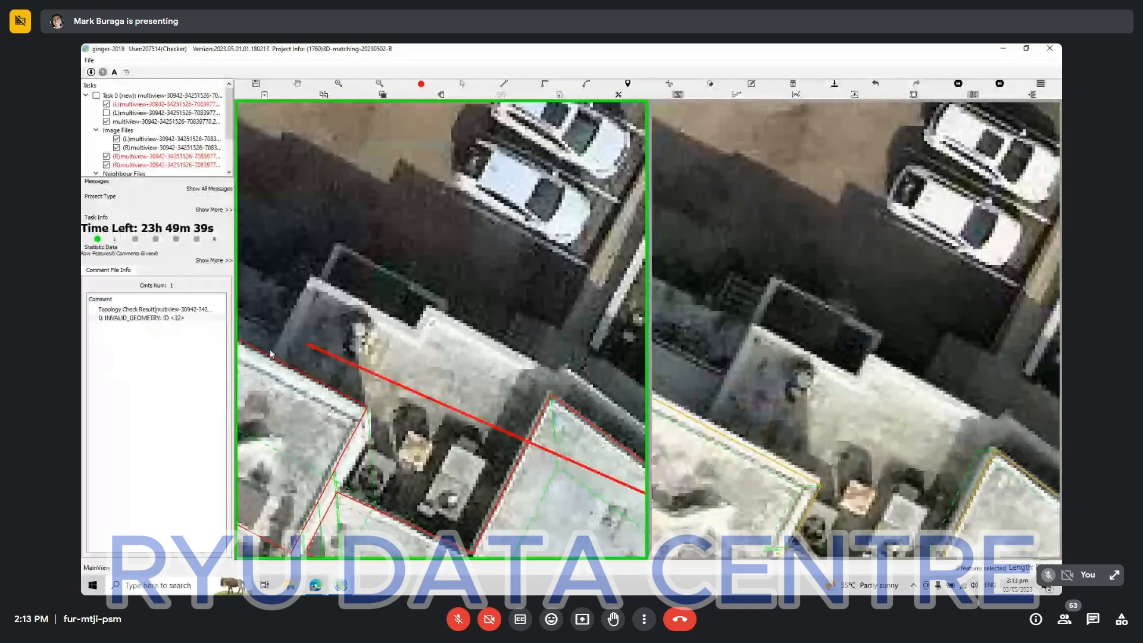
left_click(257, 380)
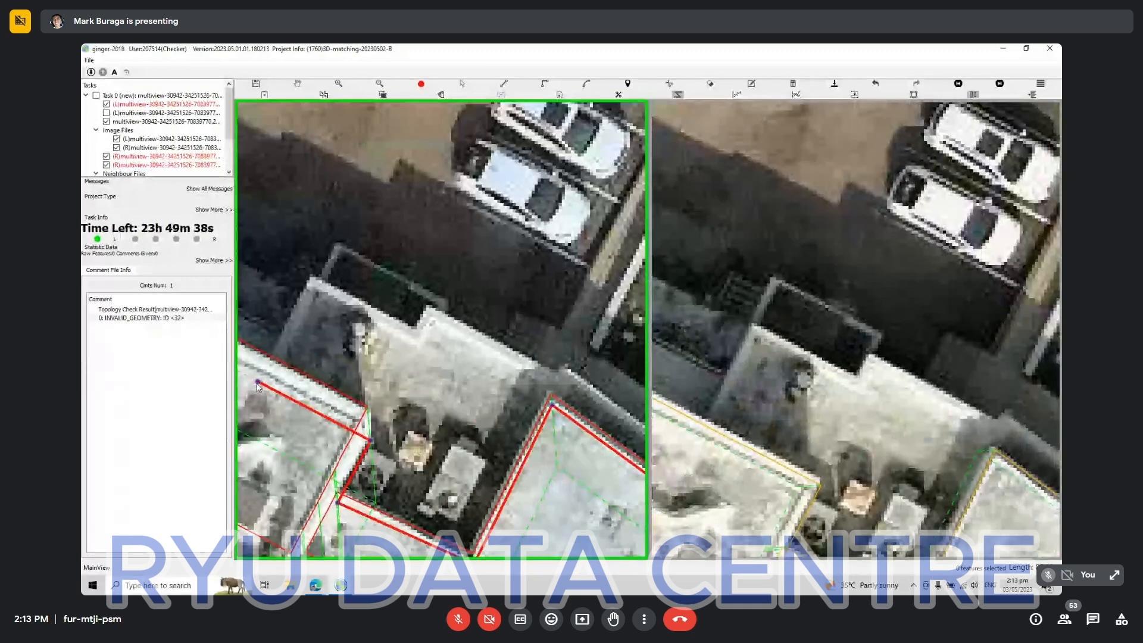
left_click(312, 278)
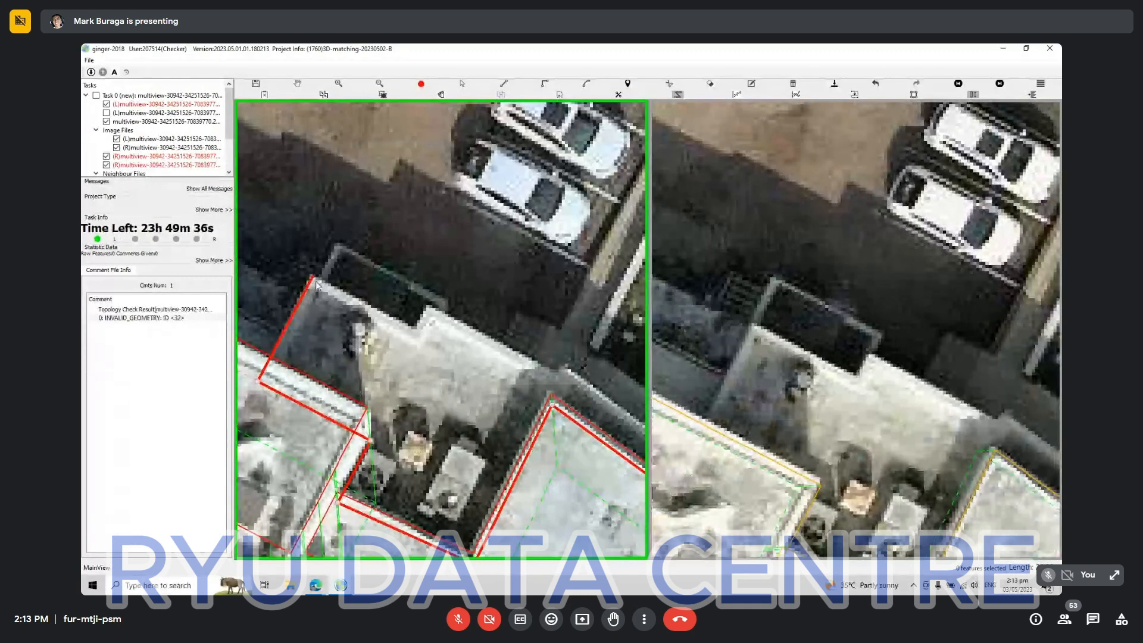
Extend the lower terrace roof's outline along its stepped parking-side edge and the narrow driveway-side strip, and close it.
left_click(417, 328)
left_click(430, 310)
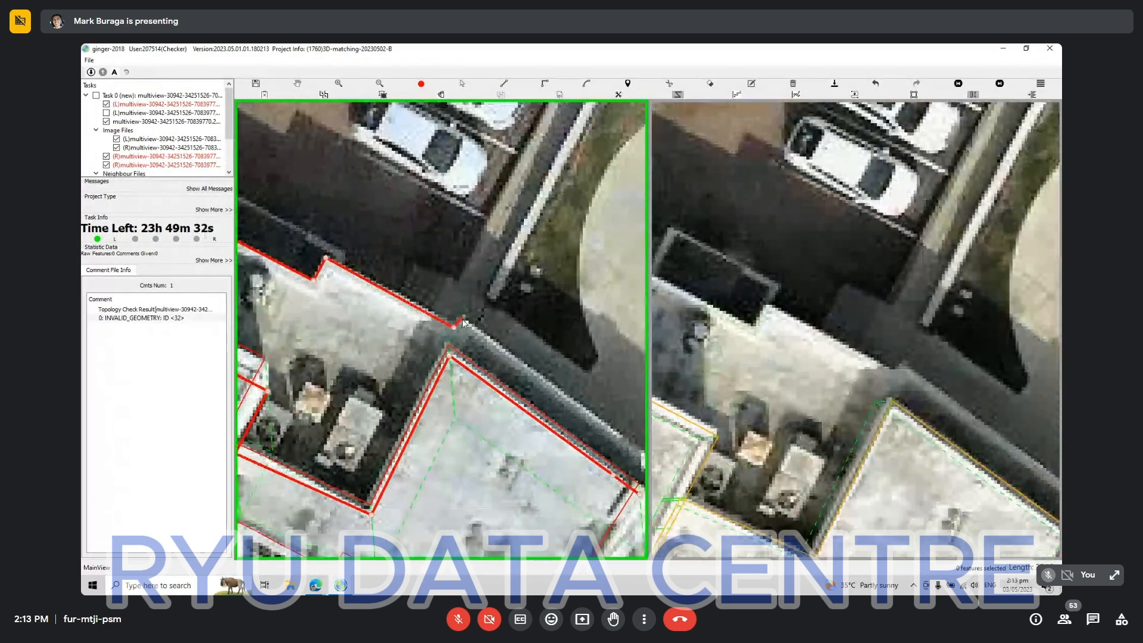
left_click(467, 323)
left_click(492, 369)
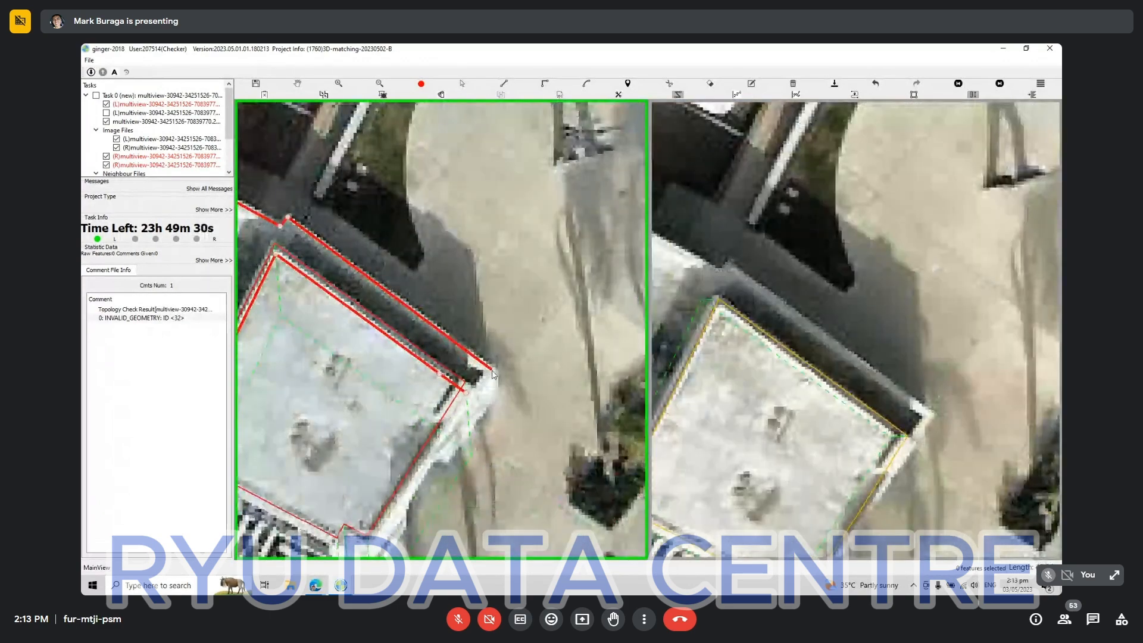
right_click(490, 413)
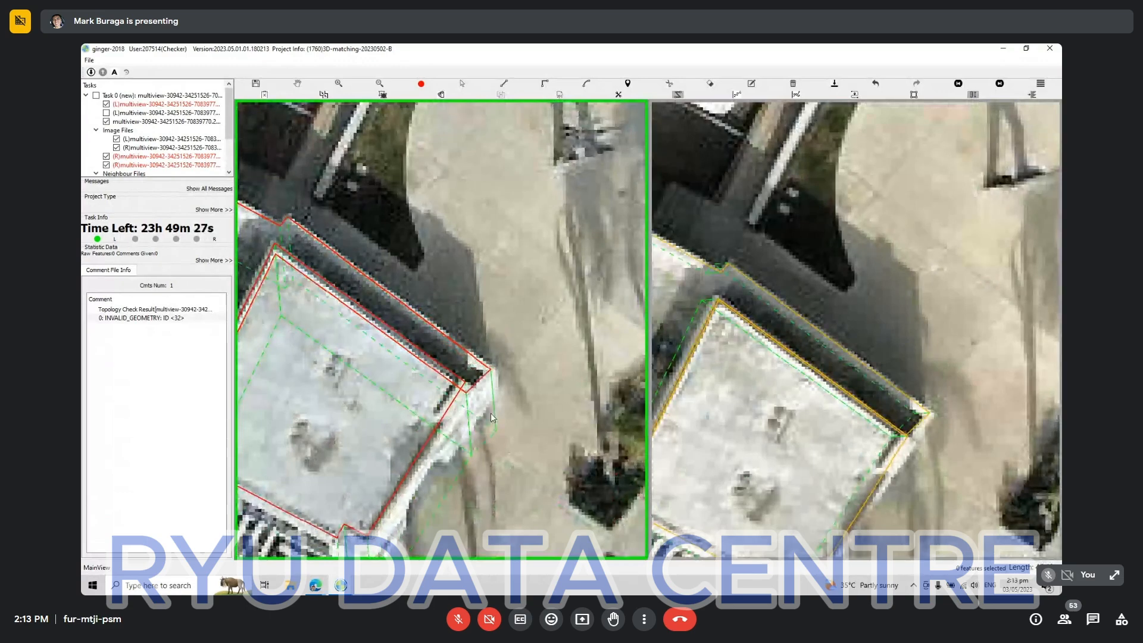
Examine the lower terrace roof's outline and the whole building complex in both aerial views for mismatches and missing structures.
scroll(492, 413, "down", 2)
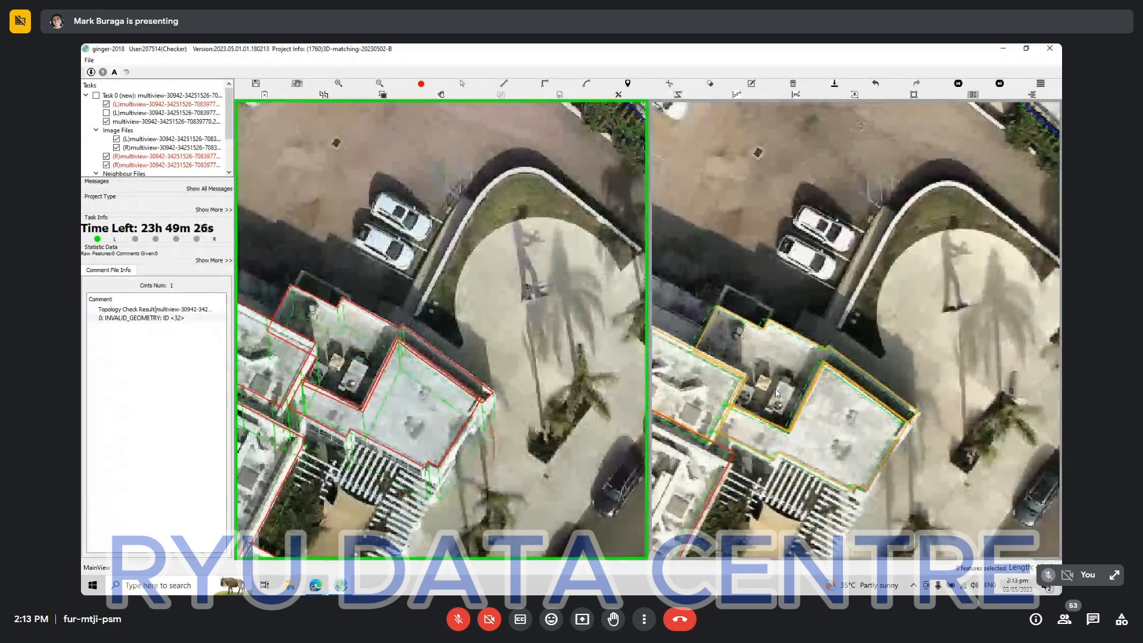
left_click(781, 381)
scroll(804, 324, "up", 3)
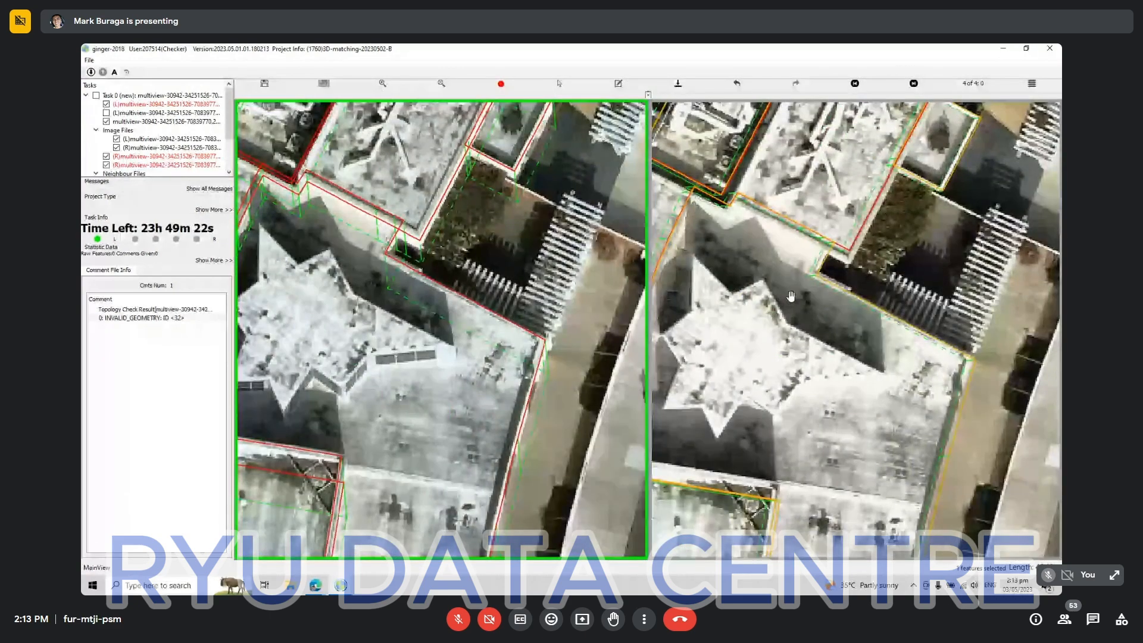
scroll(457, 340, "down", 3)
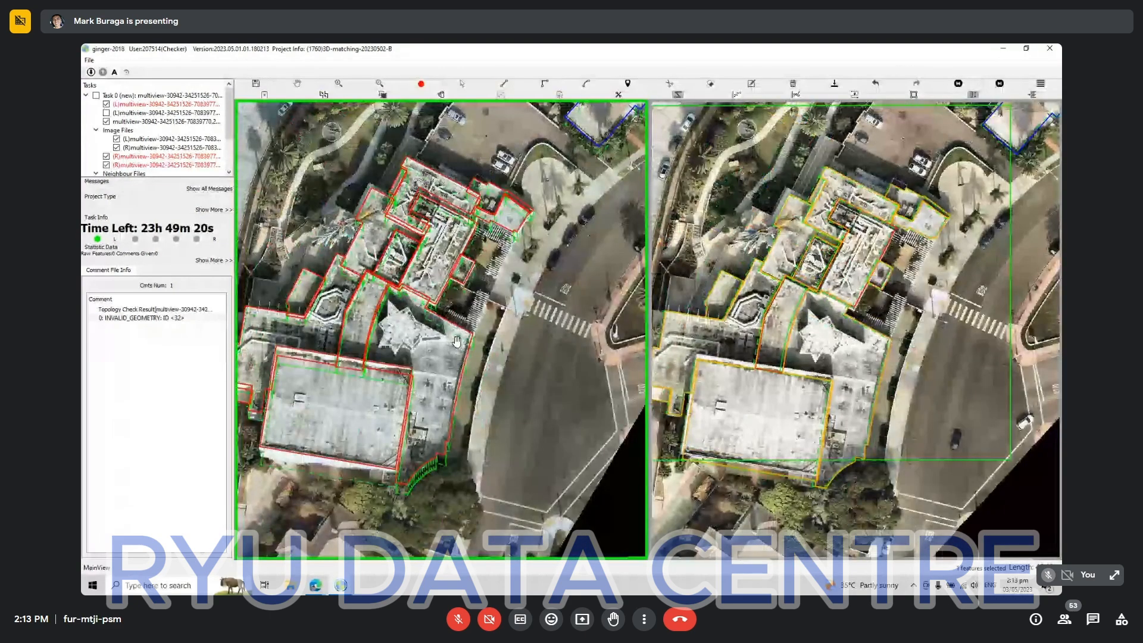
Select all outlines of the building complex in the first aerial view.
scroll(279, 202, "down", 2)
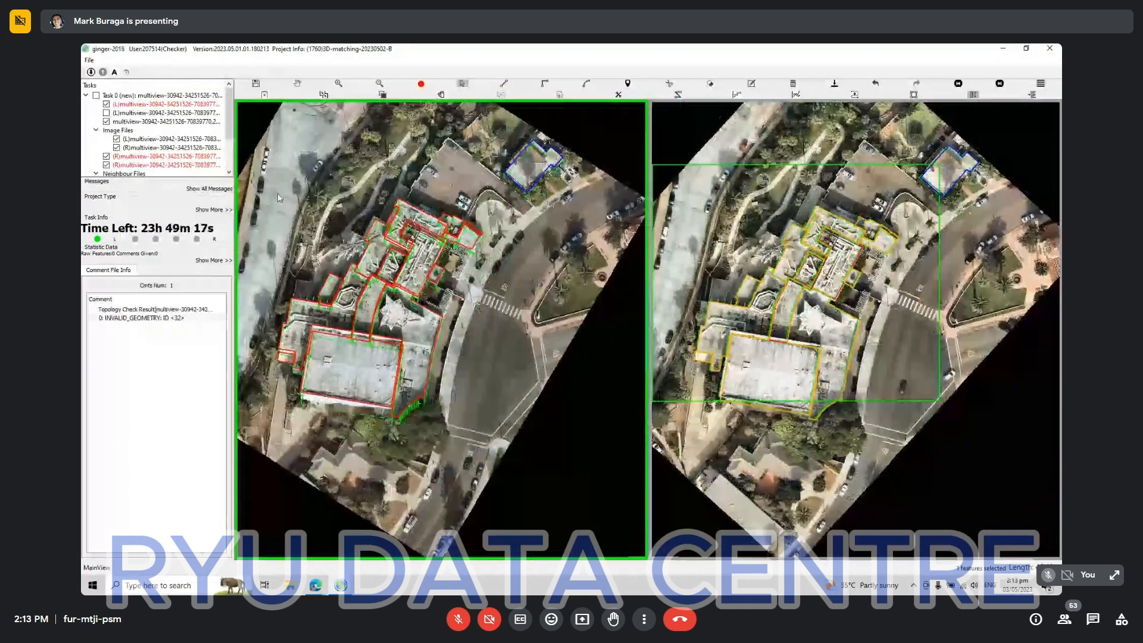
left_click_drag(273, 189, 569, 485)
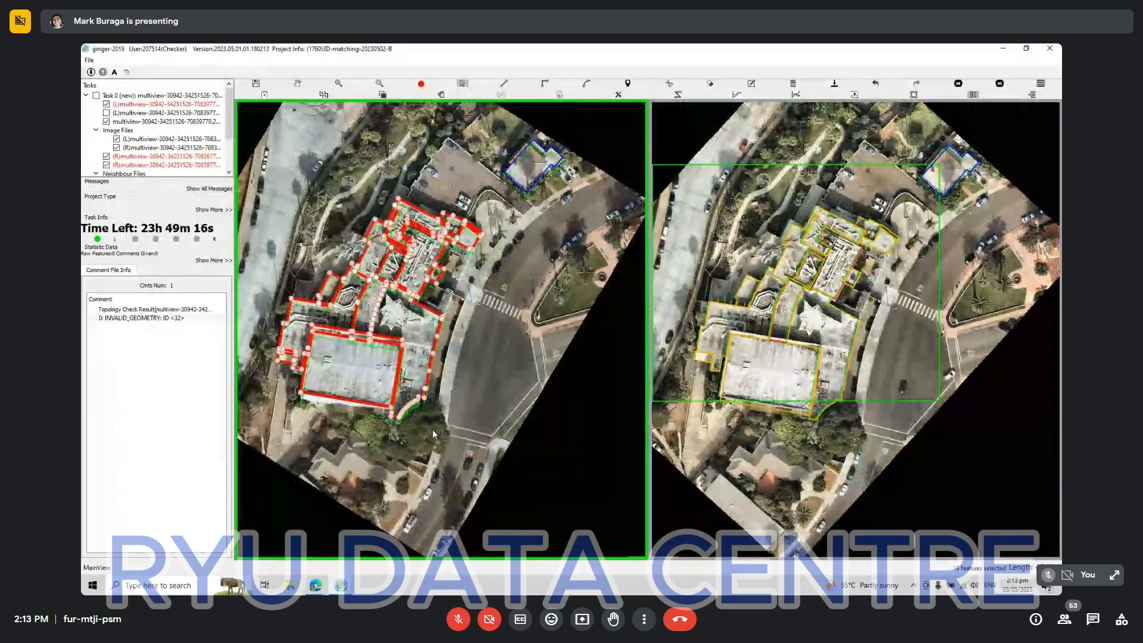
key("space")
Start a new outline on the star-shaped roof, tracing from its street-side notch around the long point to the tip facing the main roof.
scroll(409, 392, "up", 3)
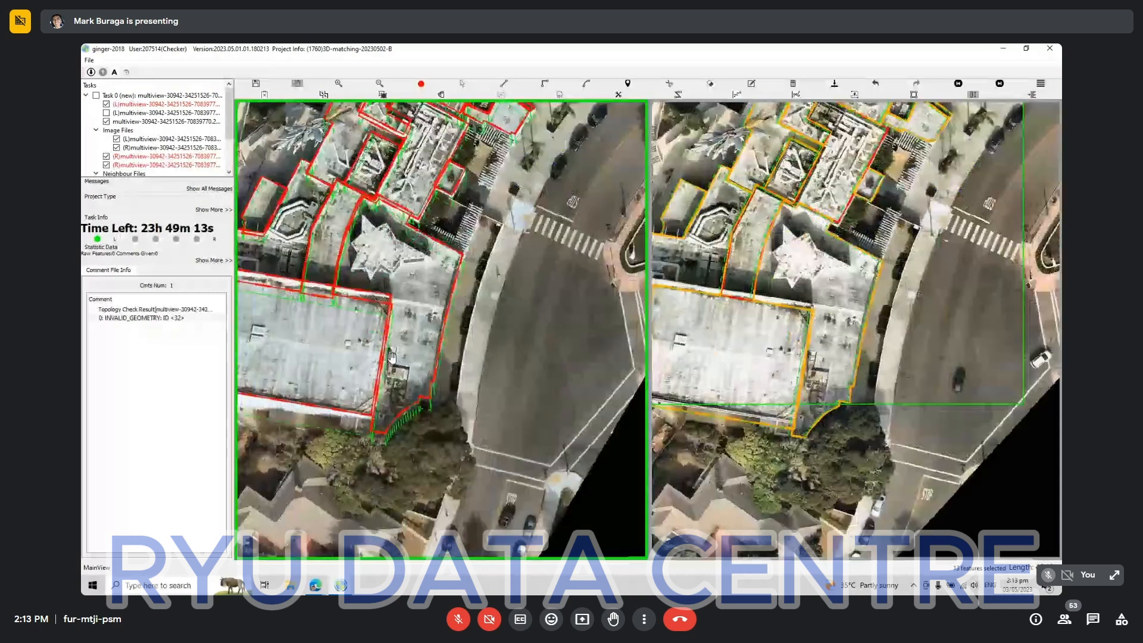
scroll(392, 356, "up", 4)
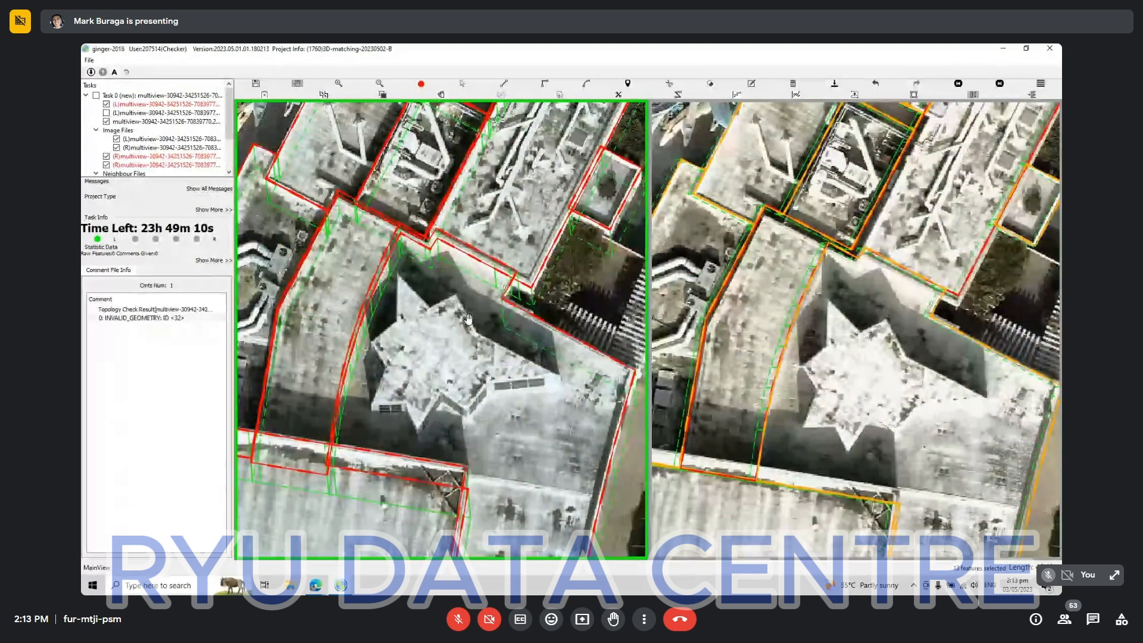
key("l")
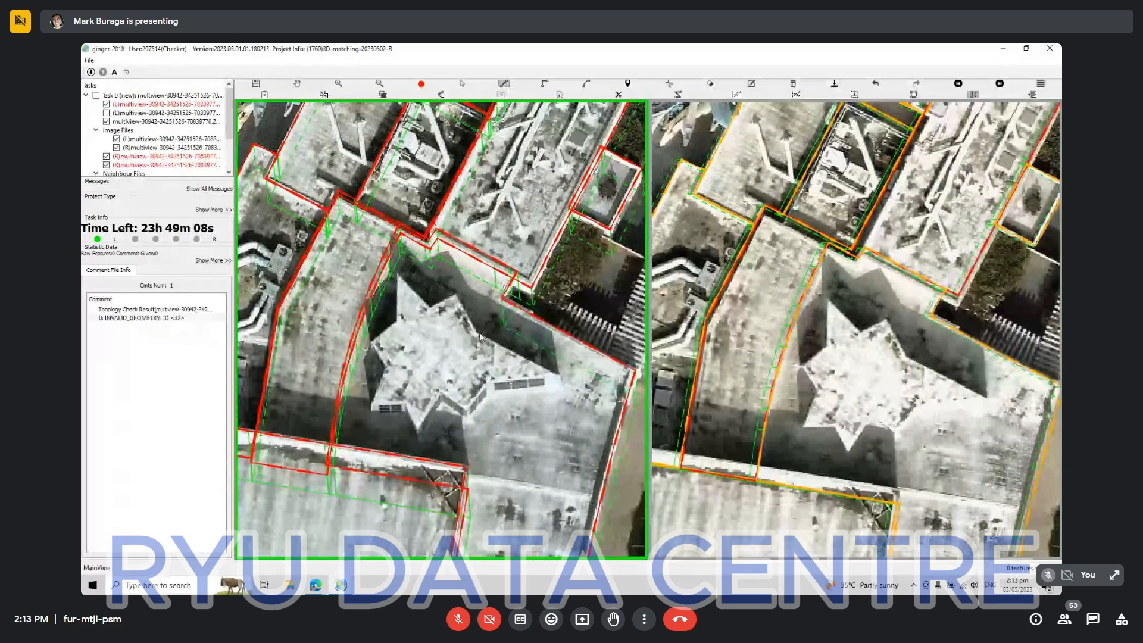
left_click(477, 333)
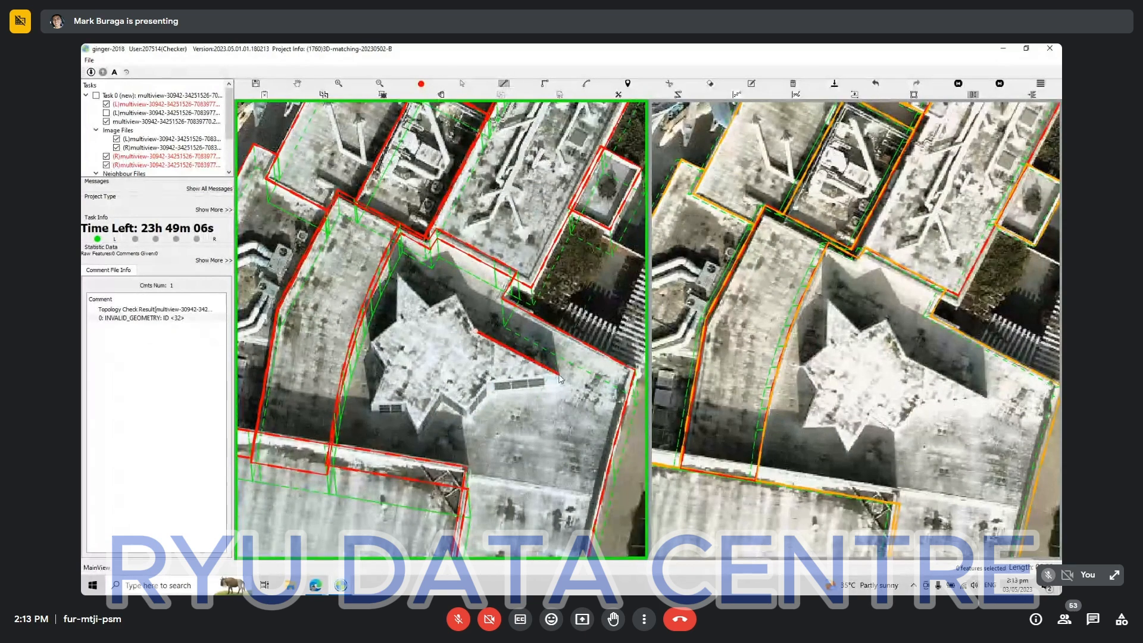
left_click(560, 374)
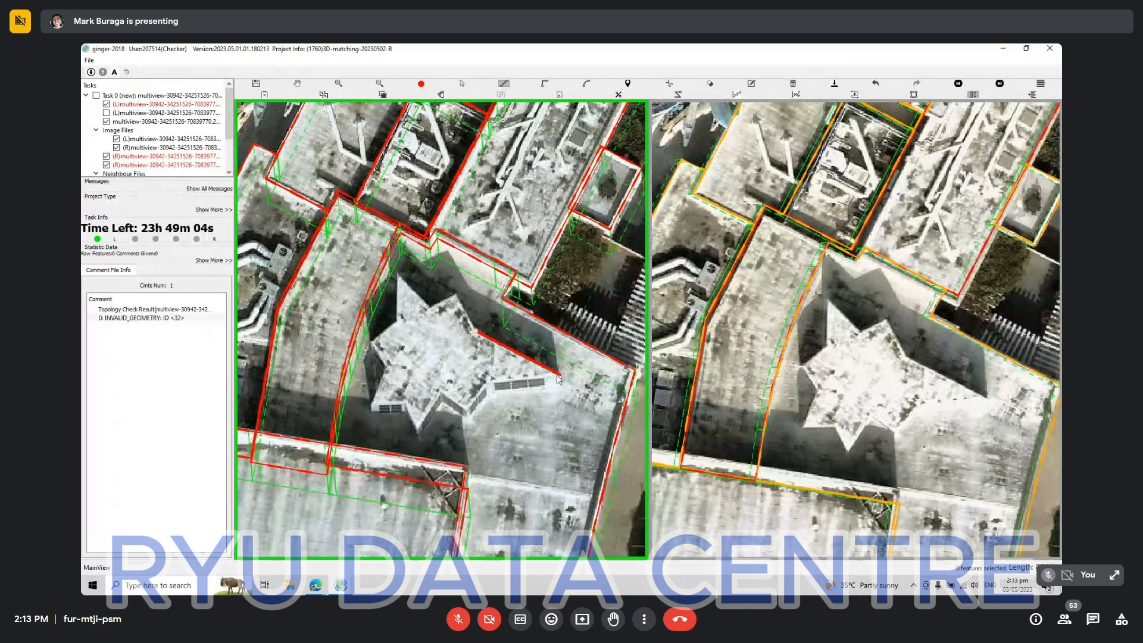
left_click(491, 381)
left_click(469, 408)
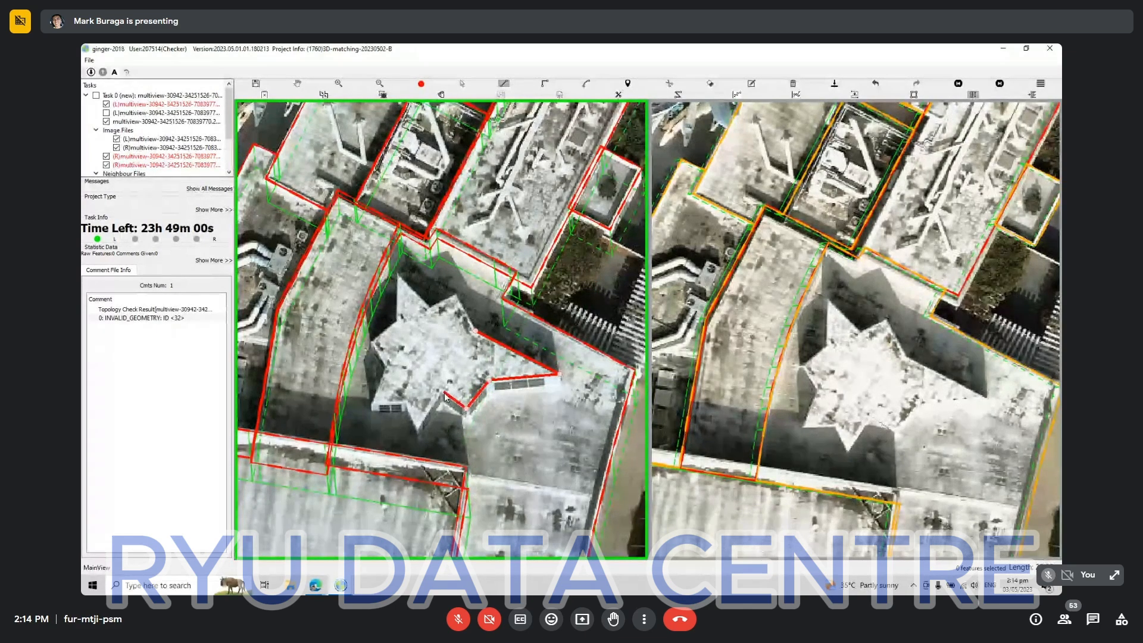
left_click(443, 390)
left_click(420, 428)
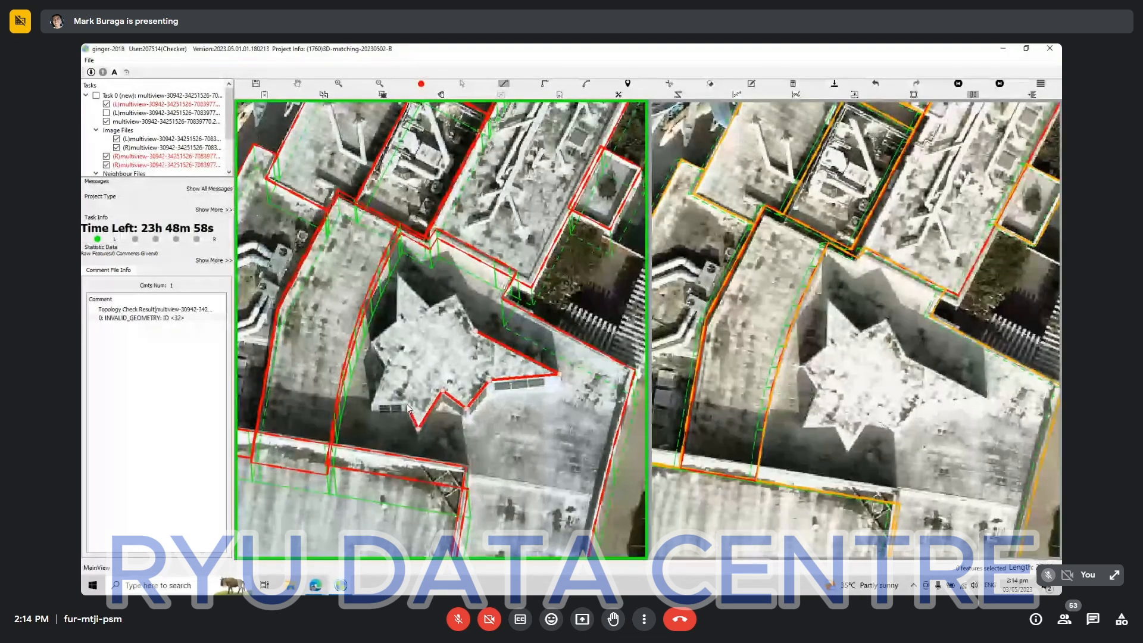
Extend the star-shaped roof's outline around its remaining points beside the curved roof and close it.
left_click(405, 401)
left_click(372, 402)
left_click(373, 341)
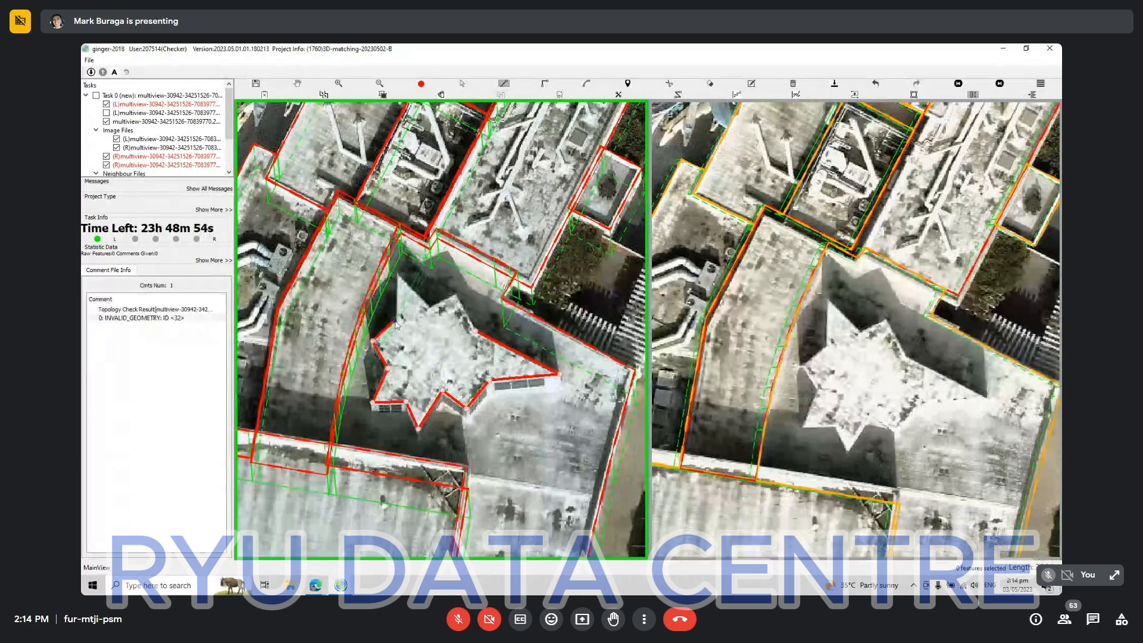
left_click(397, 321)
left_click(396, 274)
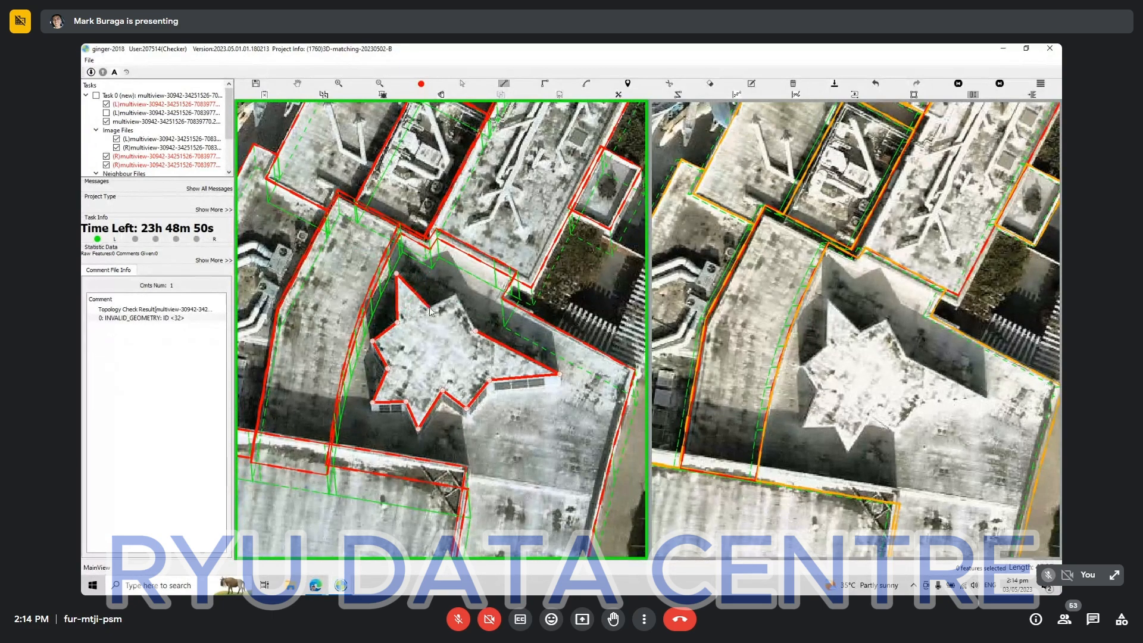
left_click(429, 308)
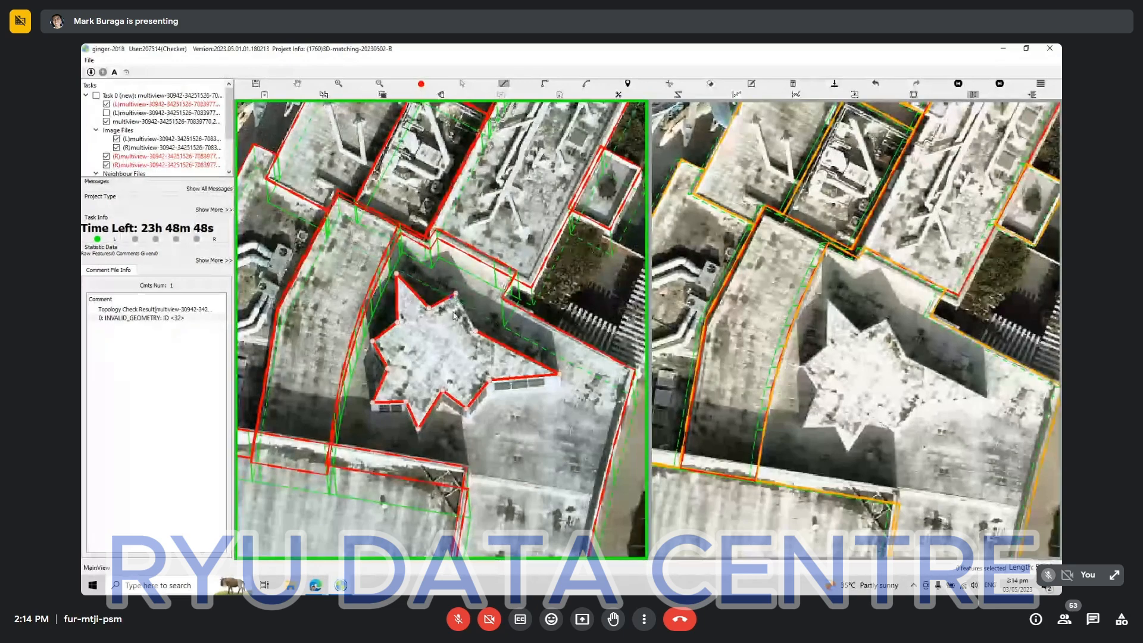
right_click(462, 378)
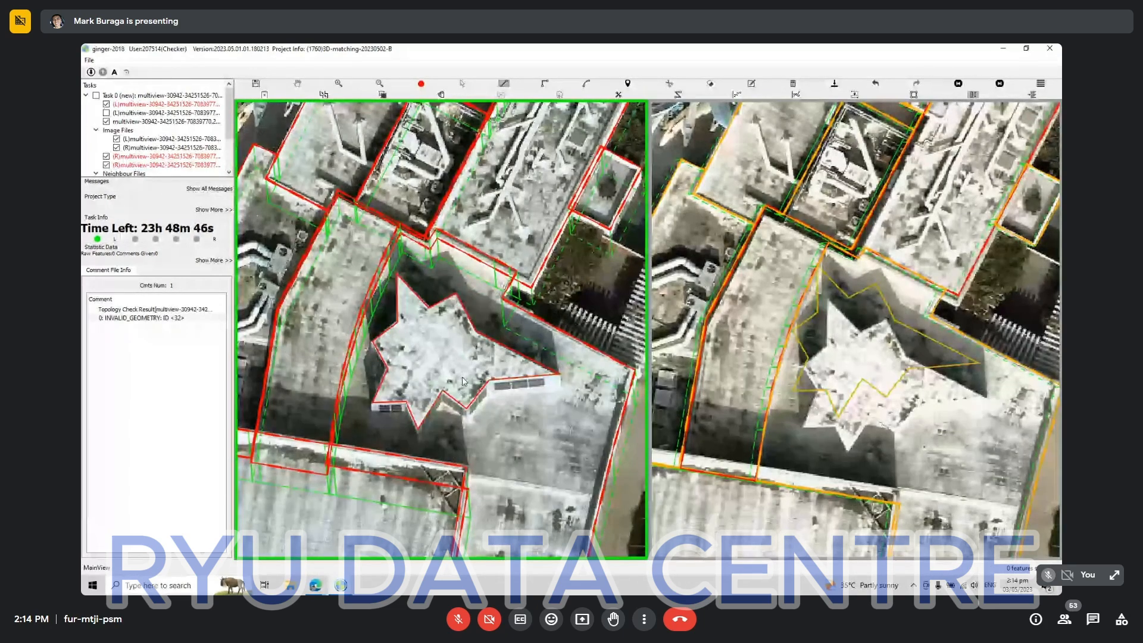
Select the star-shaped roof's outline and match it to the same roof in the second aerial view.
scroll(463, 381, "down", 2)
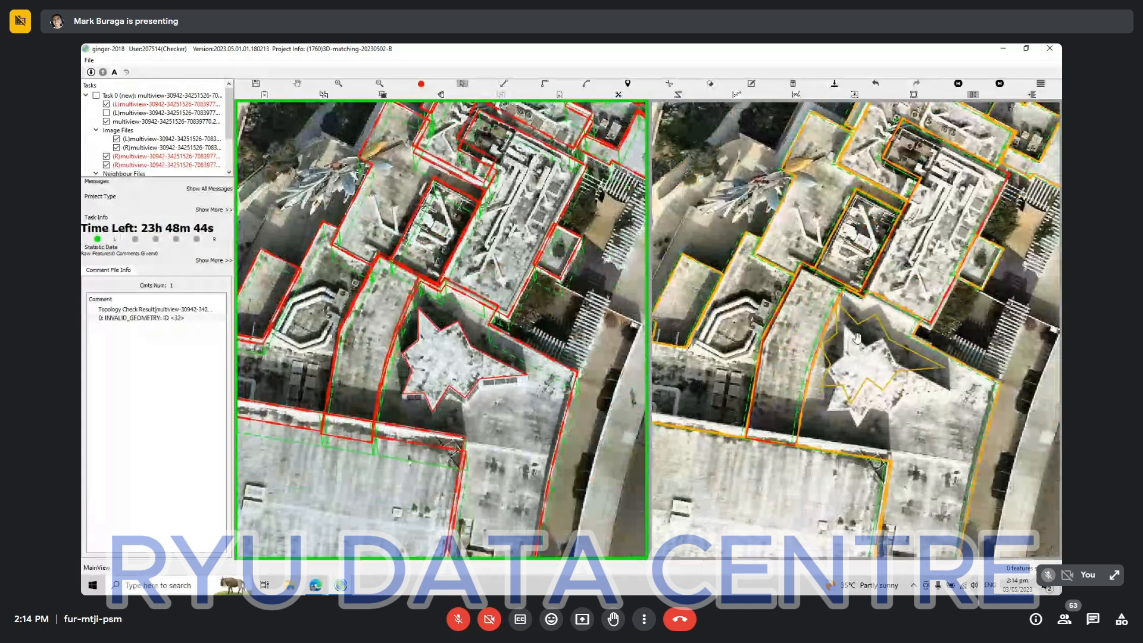
left_click_drag(593, 423, 403, 285)
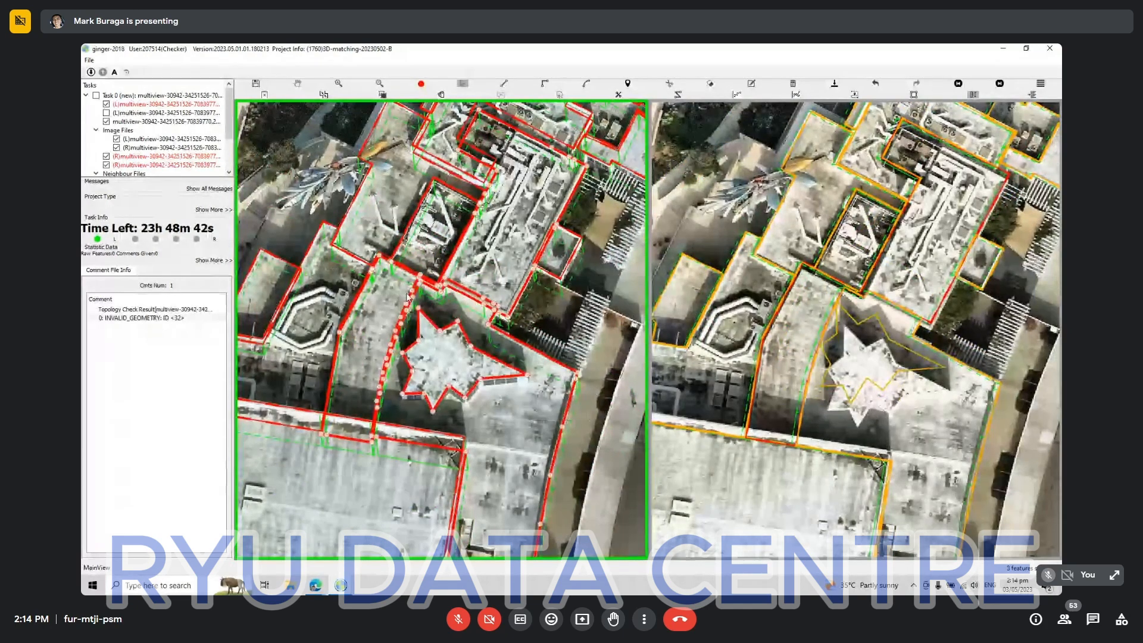
key("m")
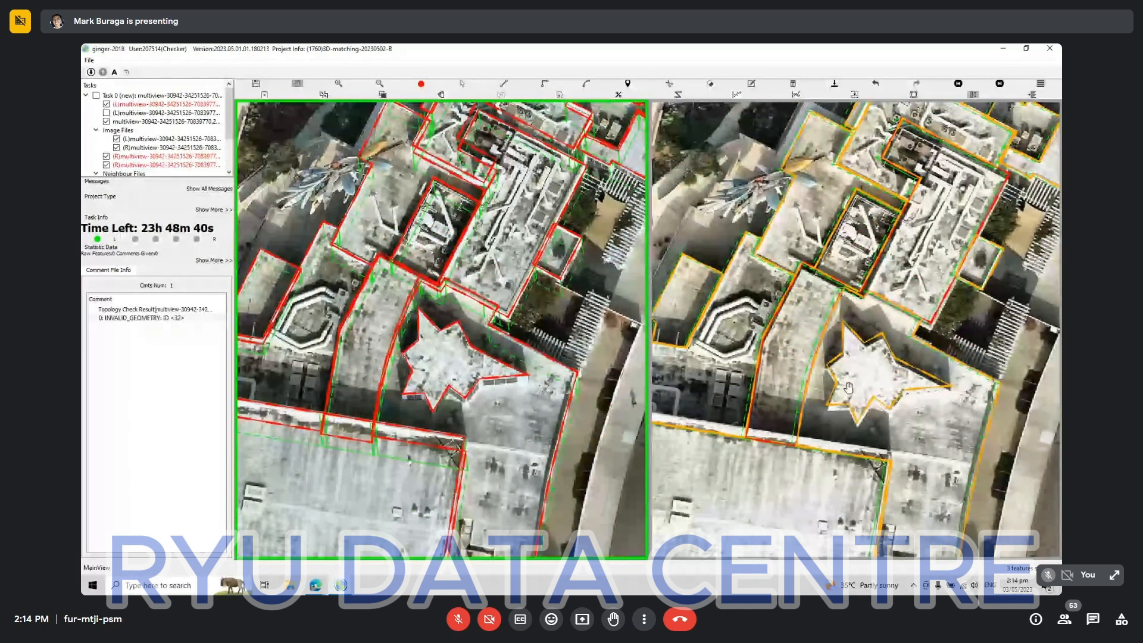
left_click(437, 365)
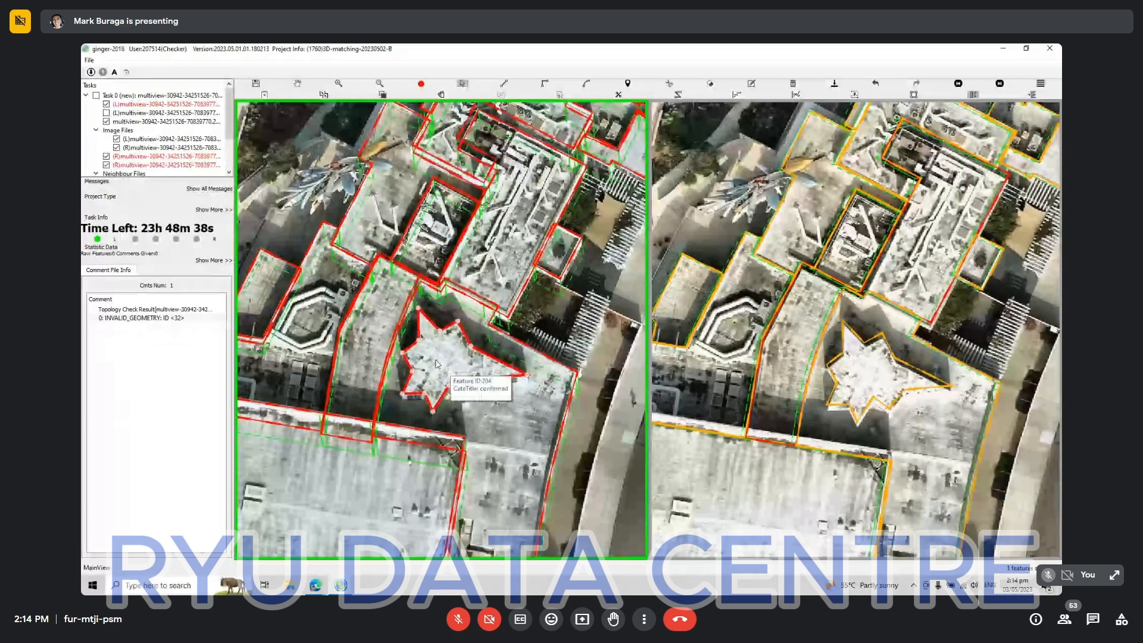
key("m")
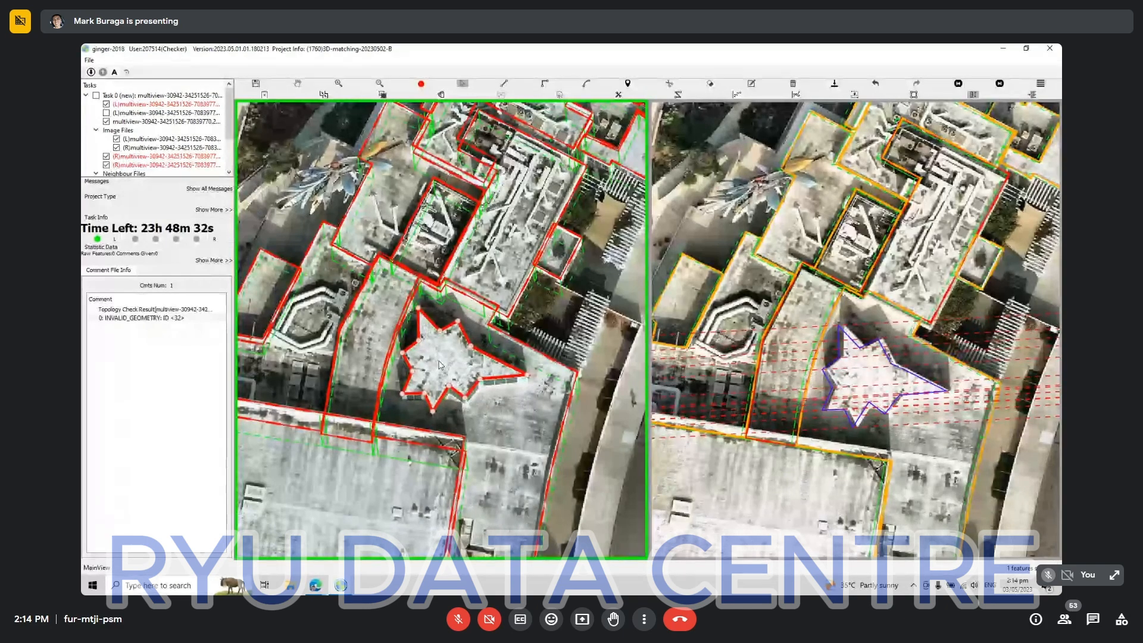
left_click(890, 374)
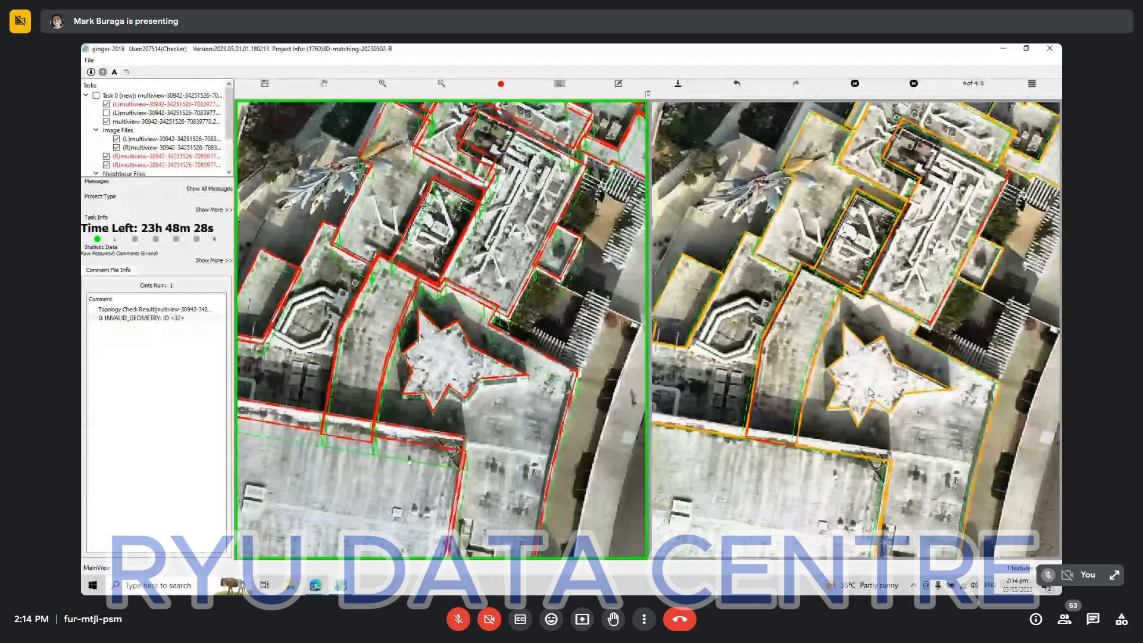
Check the star-shaped roof and whole complex in comparison view 4 of 4, and mark that view as confirmed.
scroll(874, 386, "up", 4)
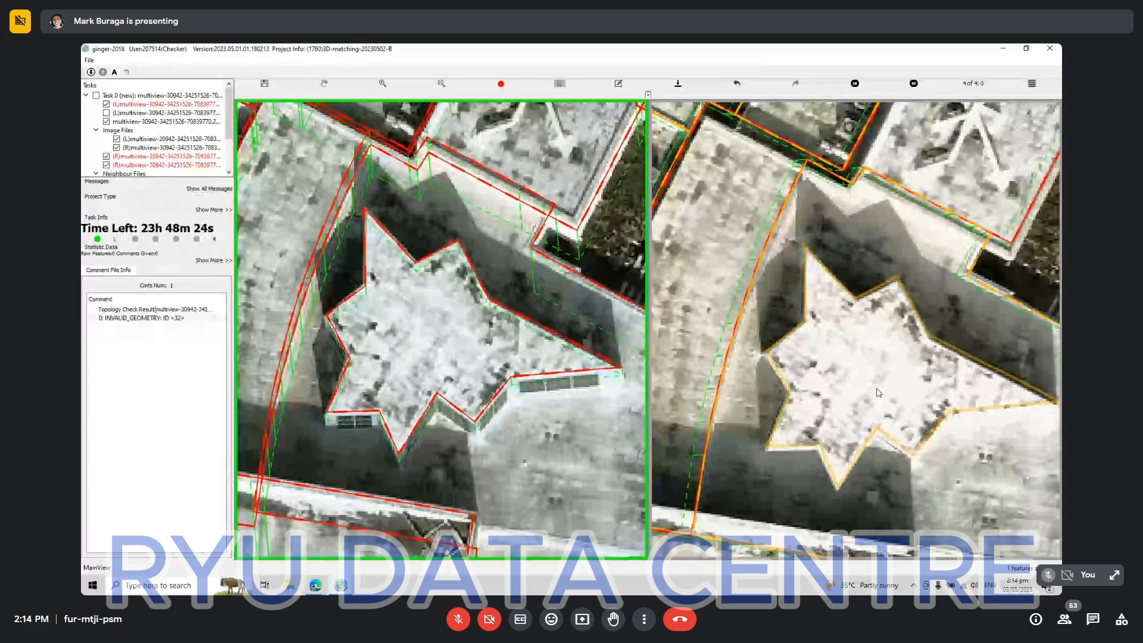
scroll(882, 390, "down", 2)
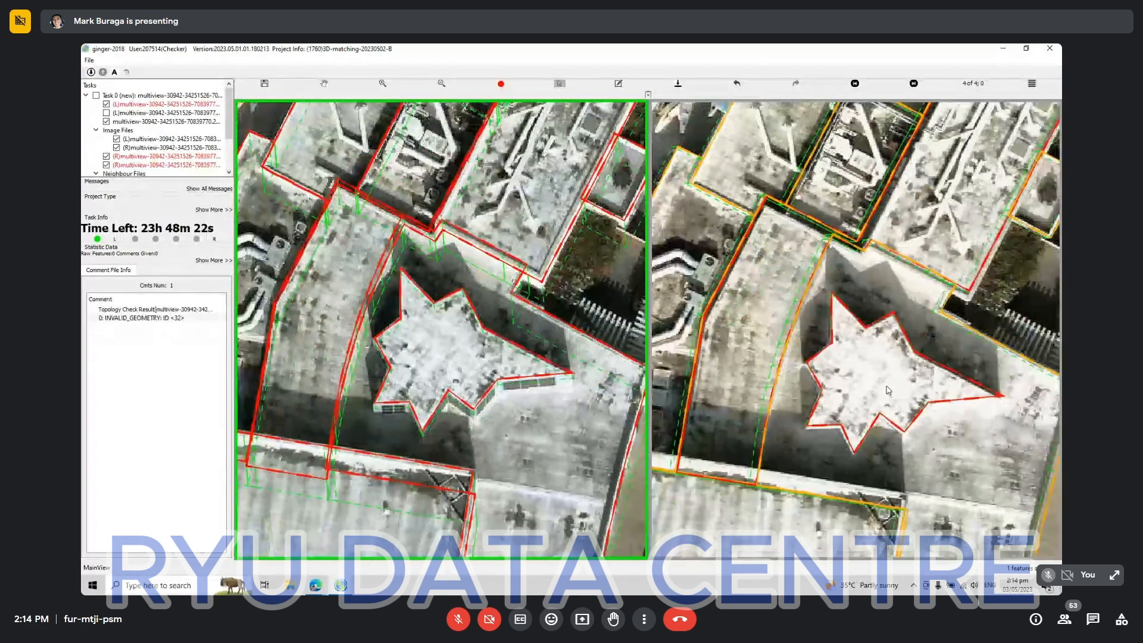
scroll(888, 390, "down", 1)
scroll(888, 390, "down", 3)
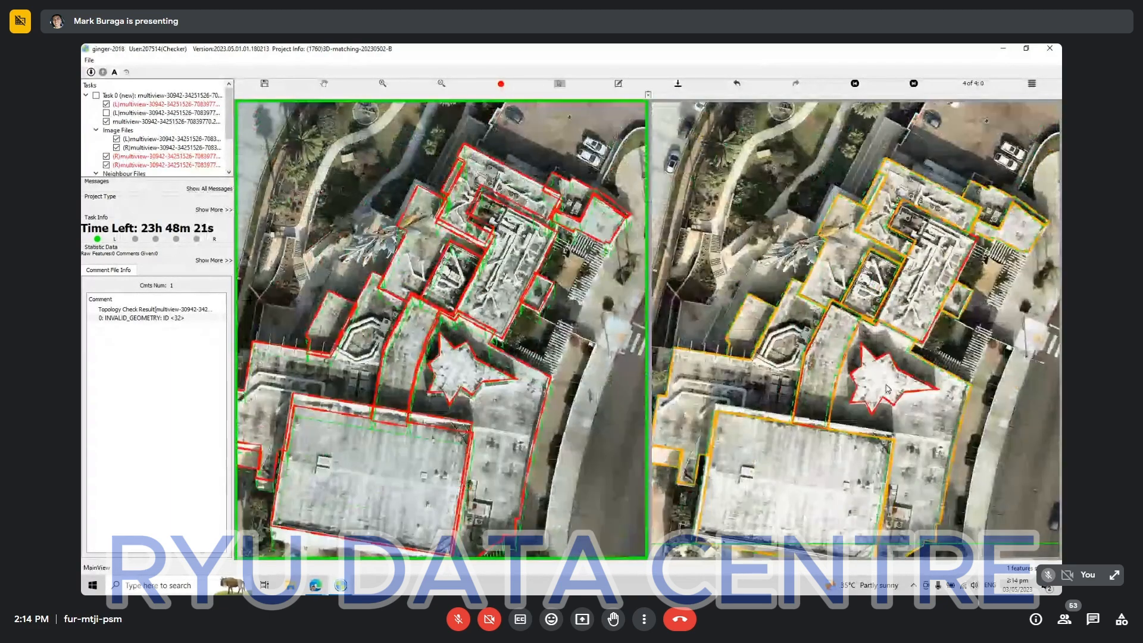
scroll(829, 303, "up", 2)
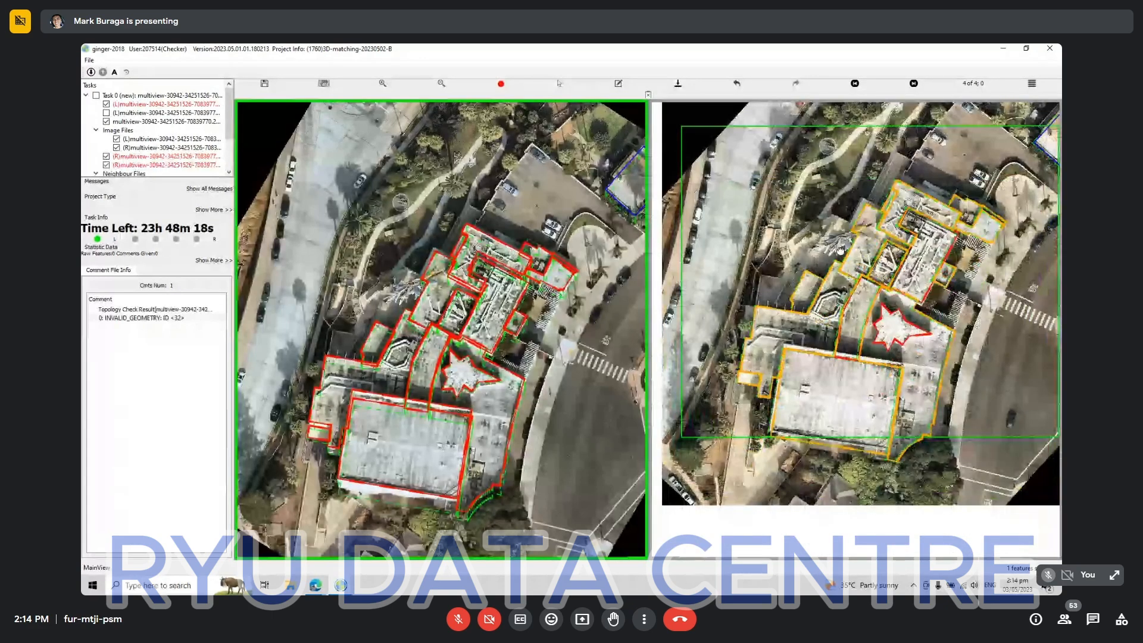
key("s")
left_click(853, 417)
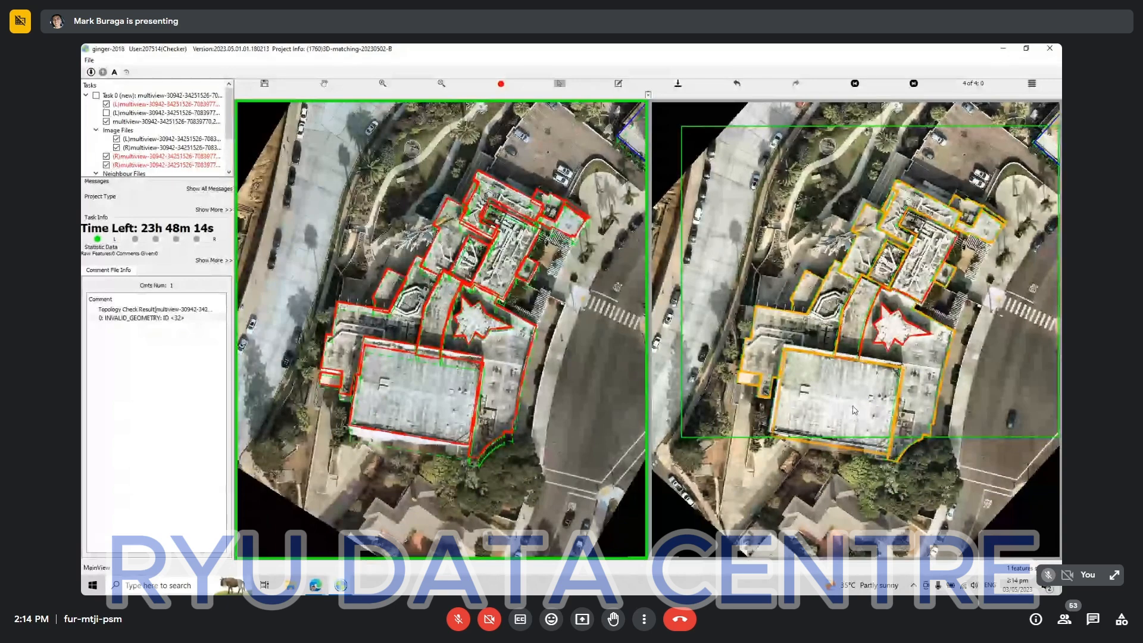
key("h")
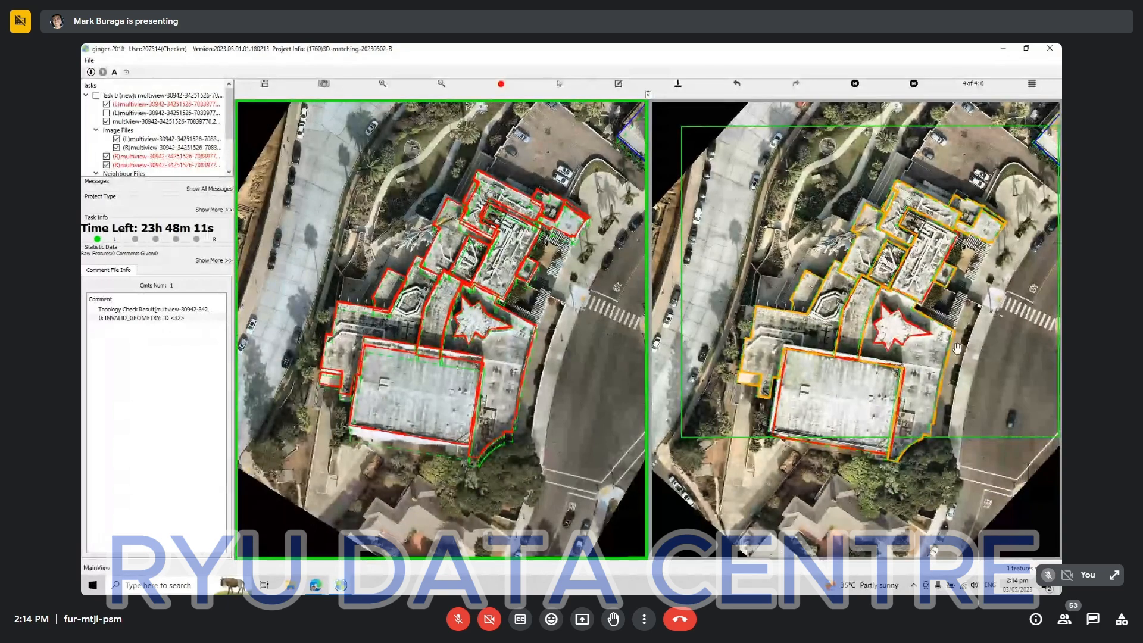
left_click(946, 340)
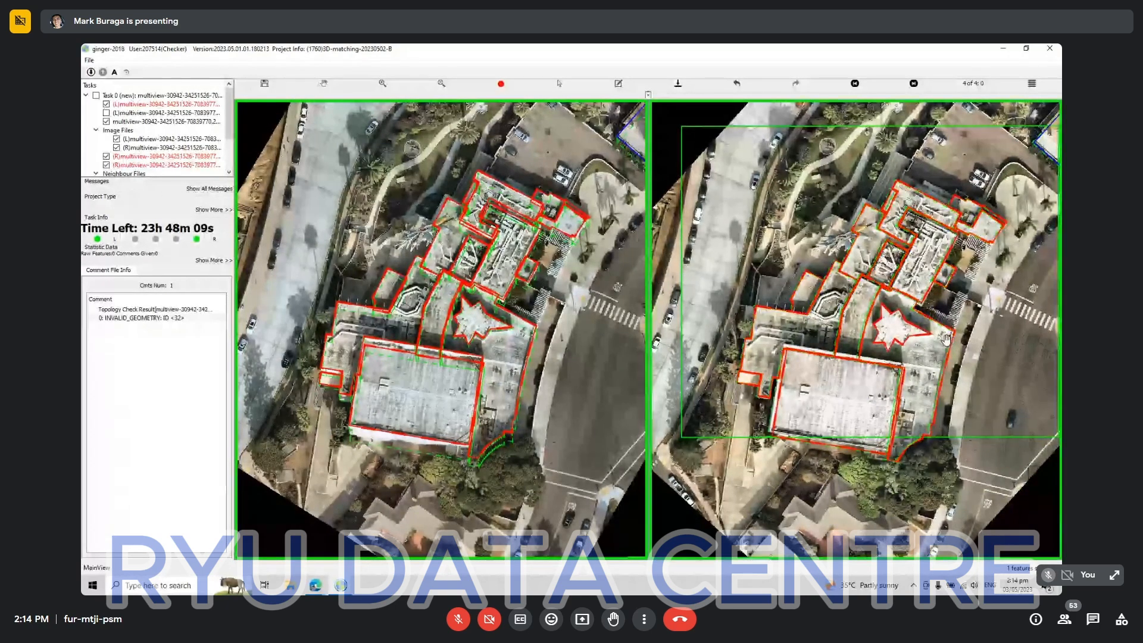
Confirm the building outlines in comparison views 1, 2 and 3, and switch the working mode to M.
key("Right")
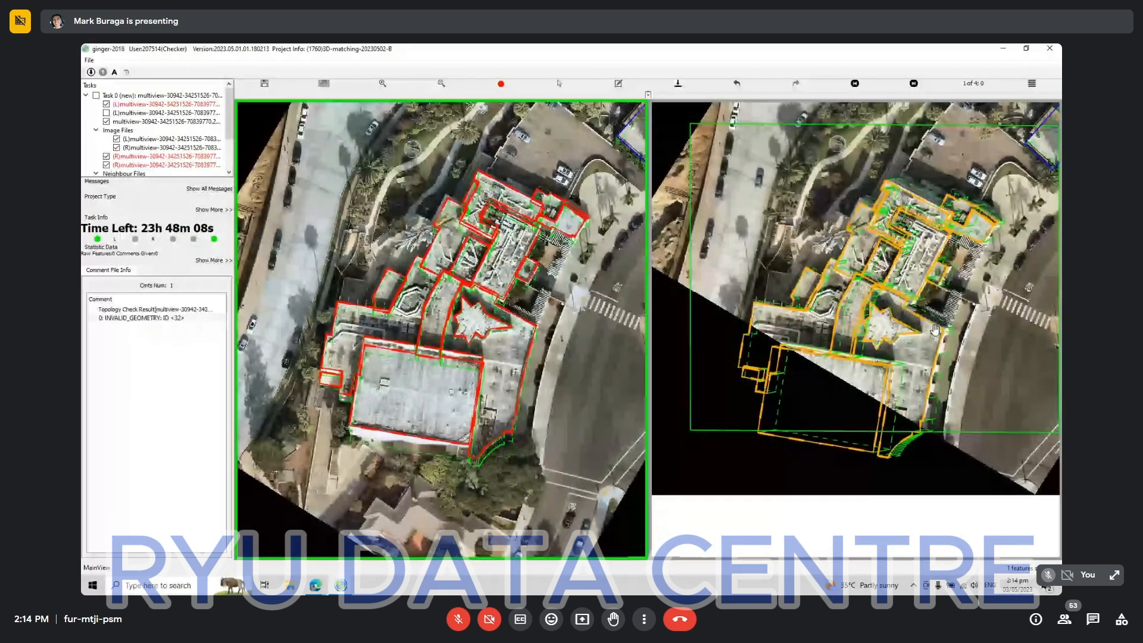
left_click(941, 327)
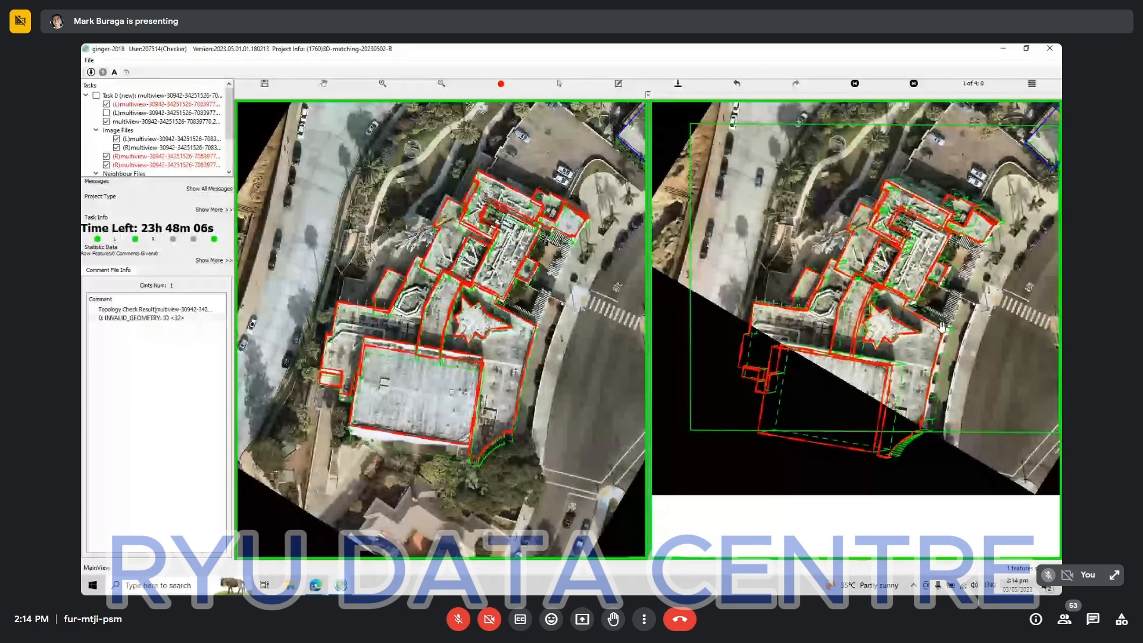
key("Right")
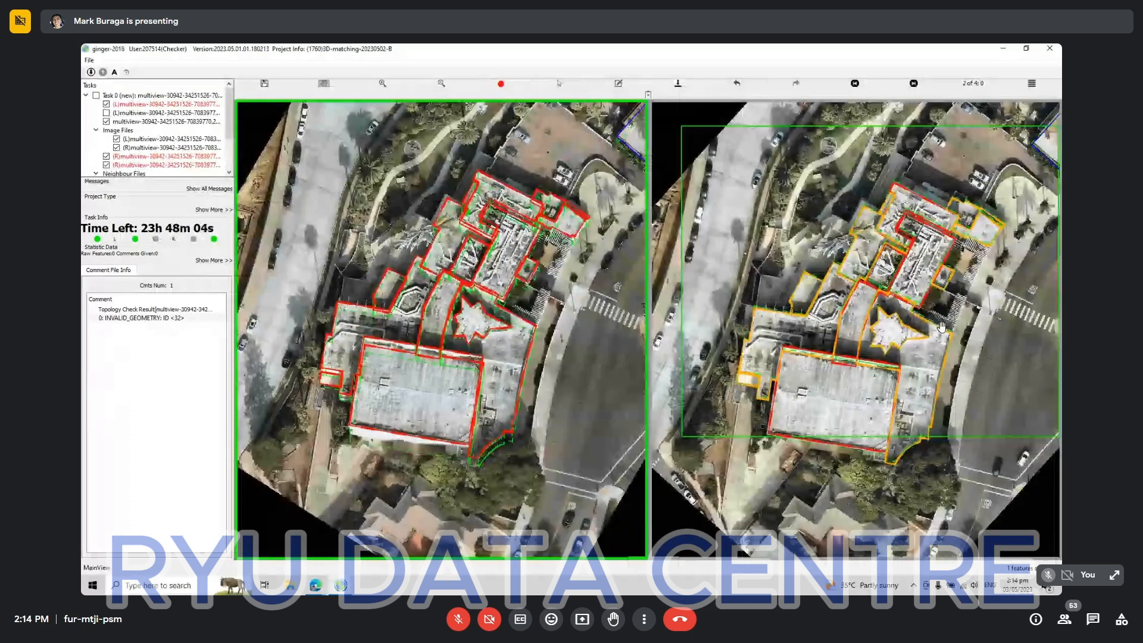
left_click(985, 280)
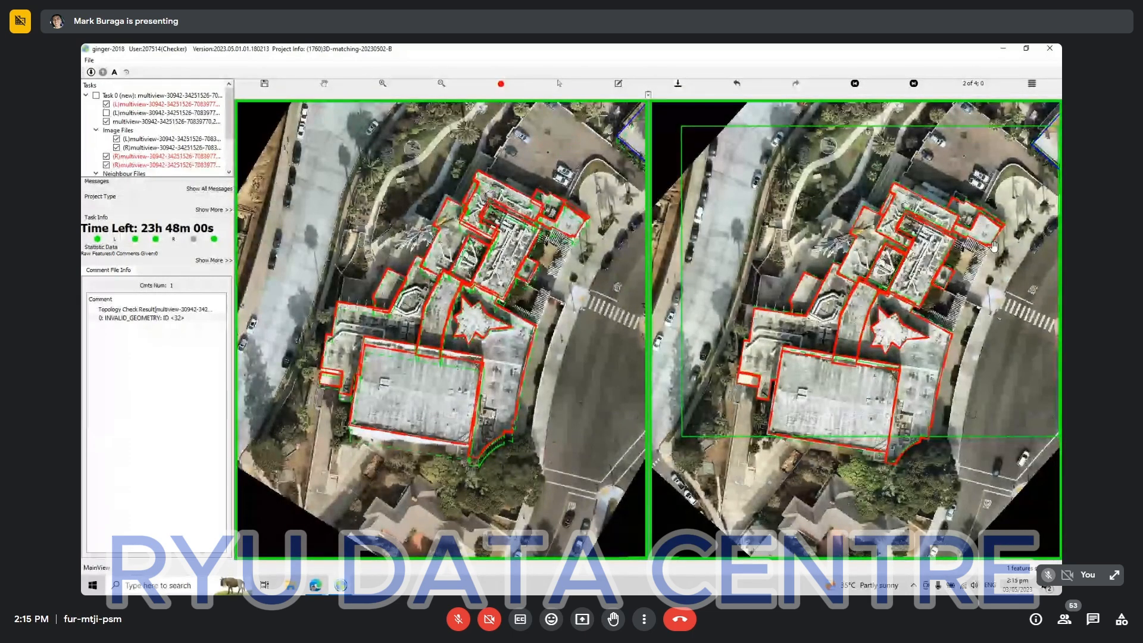
key("Right")
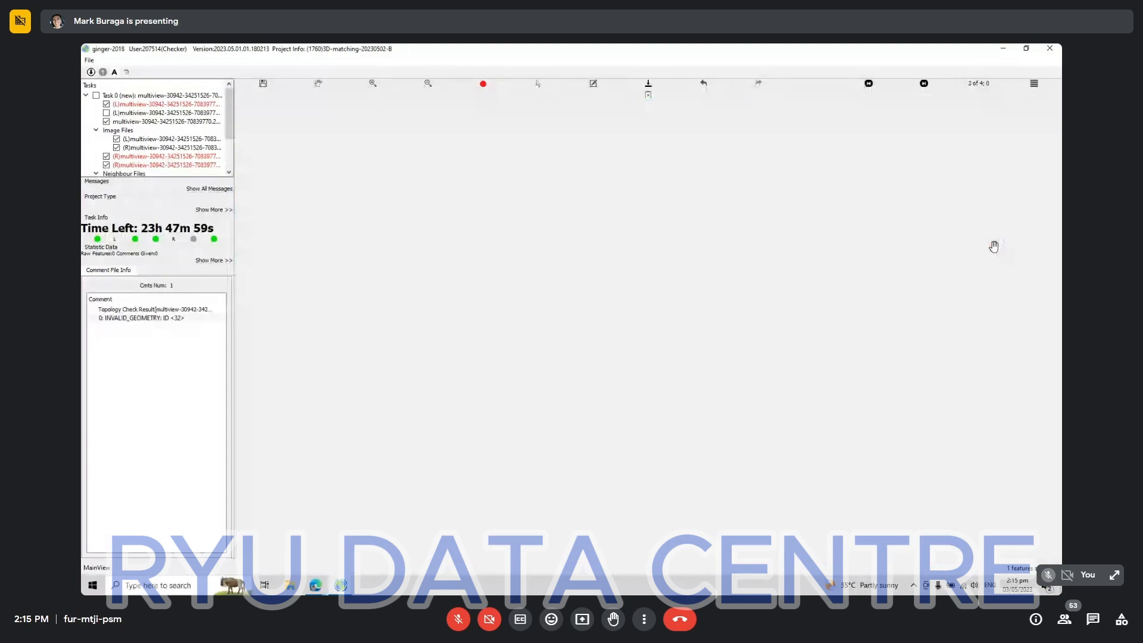
key("Right")
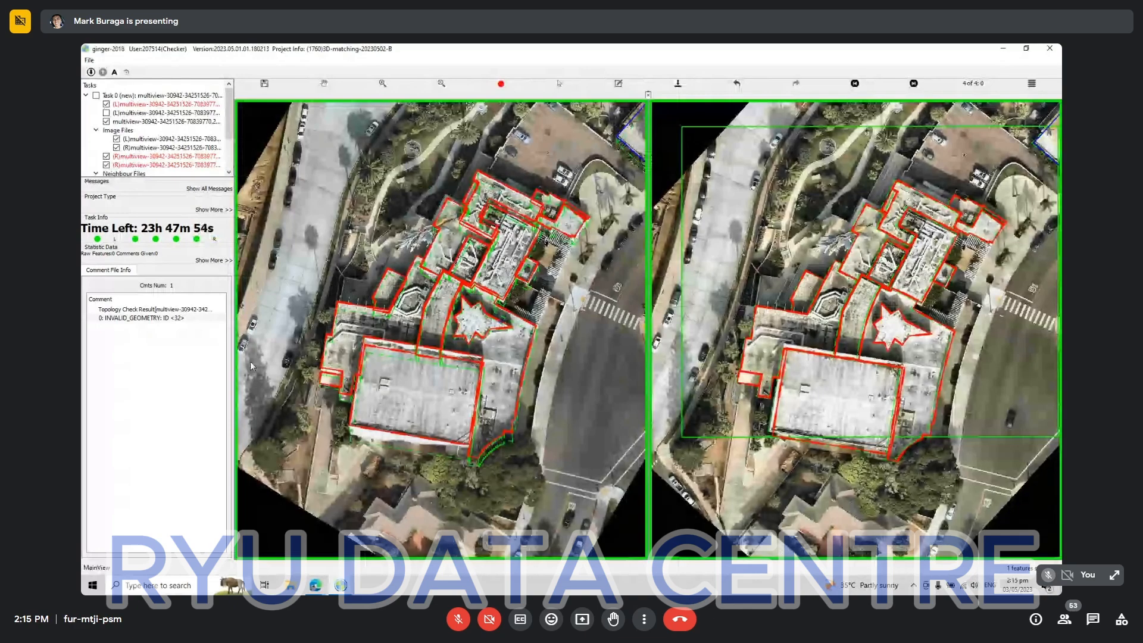
left_click(112, 70)
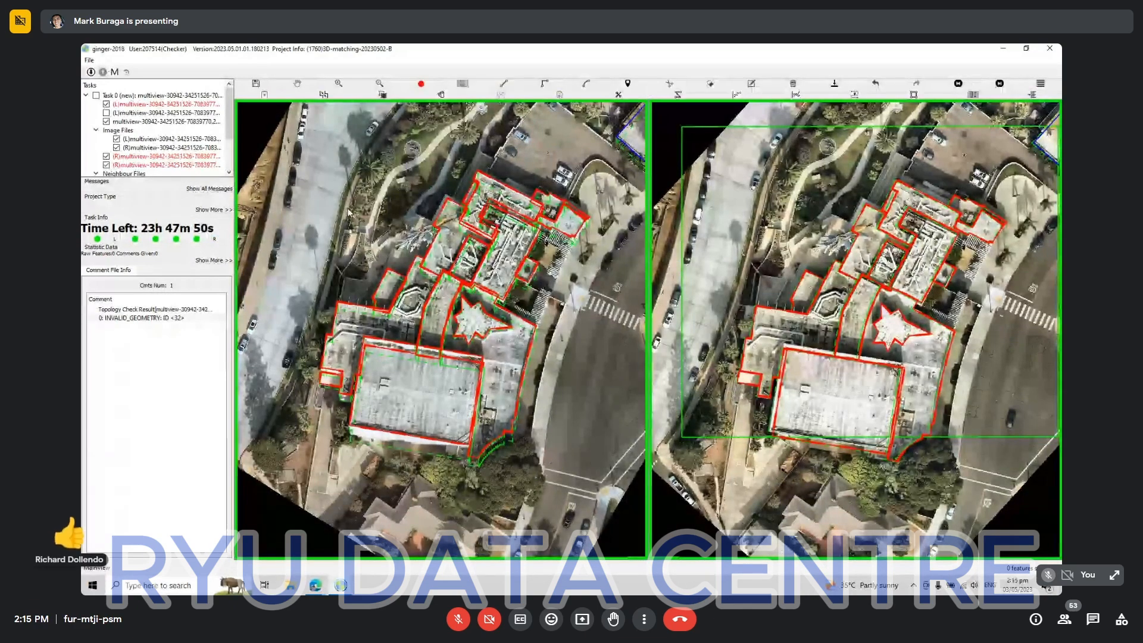
View the Google Meet call and its chat in the browser, and return to the Ginger matching project.
mouse_move(315, 585)
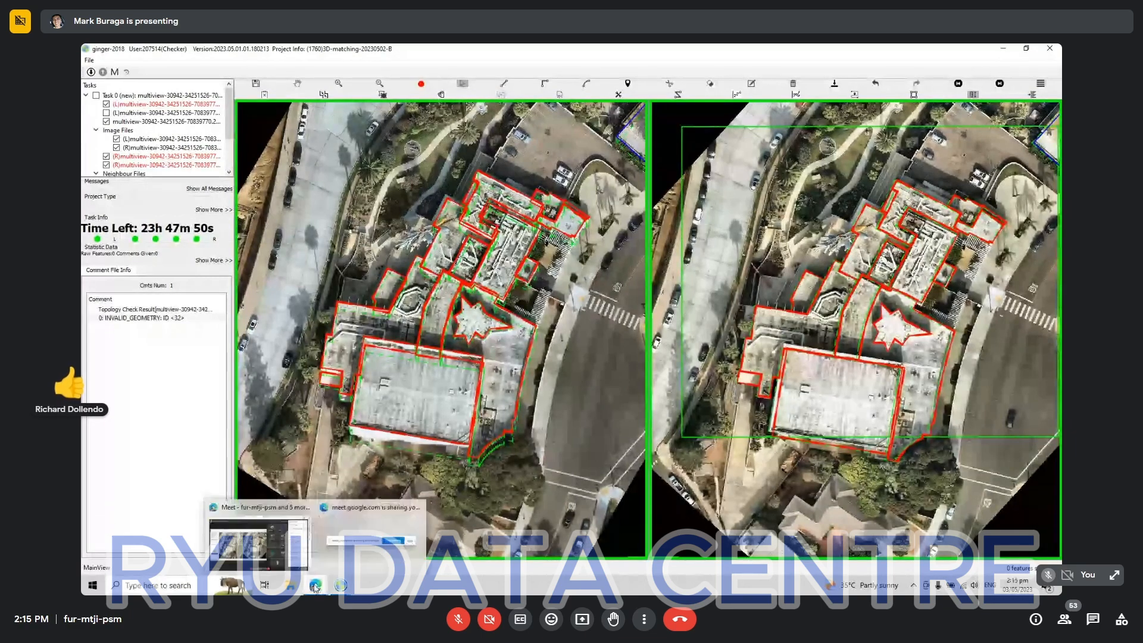
left_click(258, 544)
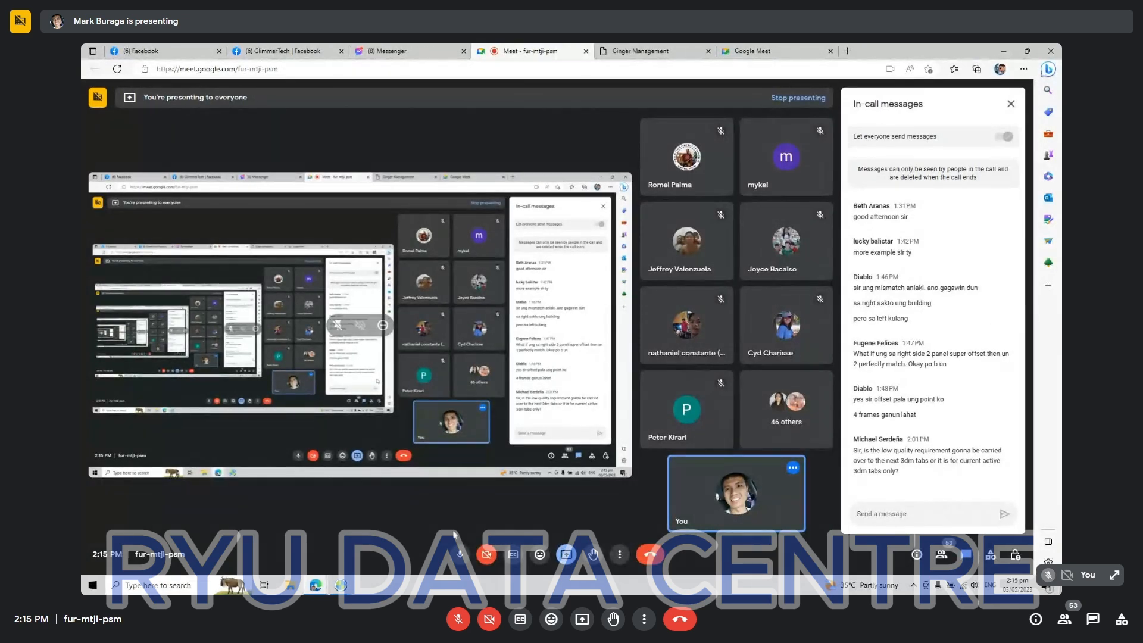
mouse_move(340, 586)
left_click(297, 556)
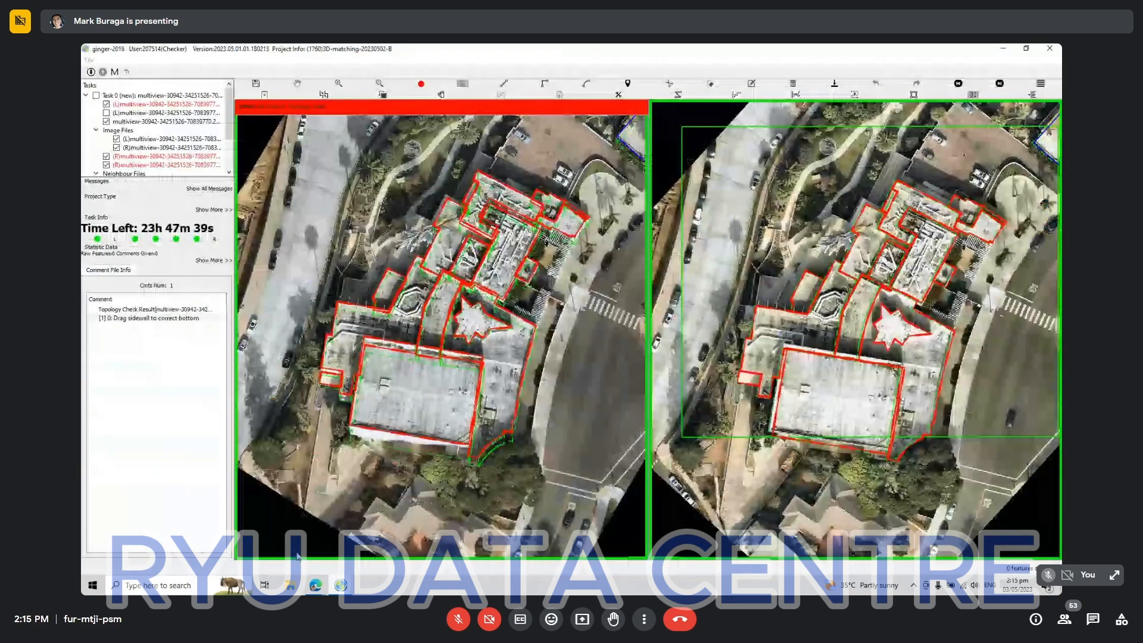
Go to the topology check comment "Drag sidewall to correct bottom" and select all of the complex's outlines to inspect their sidewalls.
left_click(152, 319)
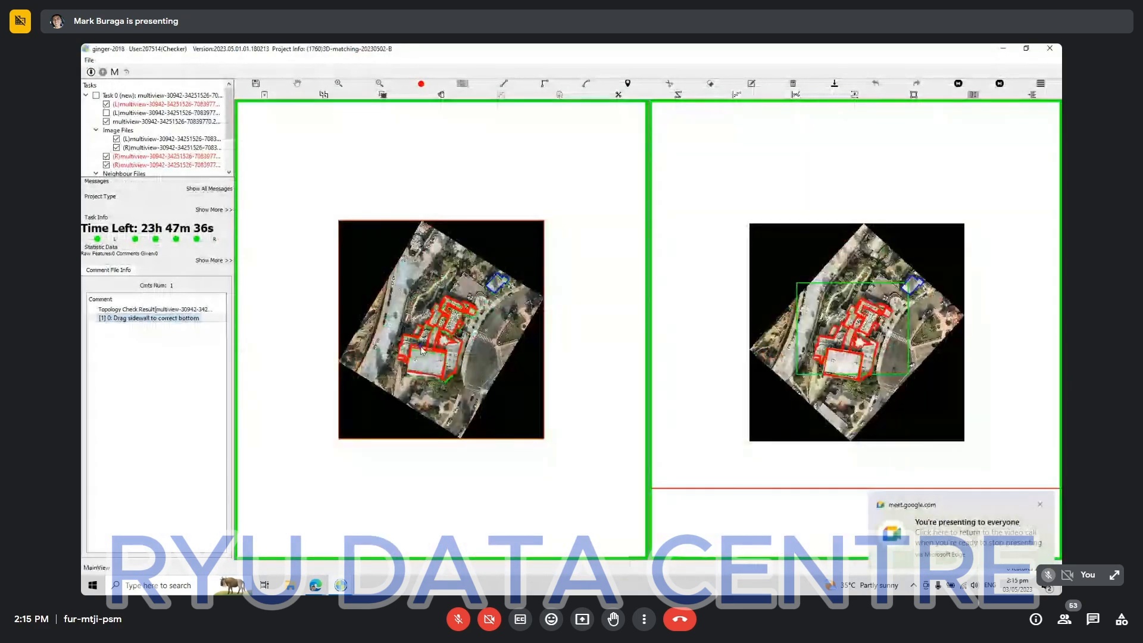
scroll(422, 350, "up", 3)
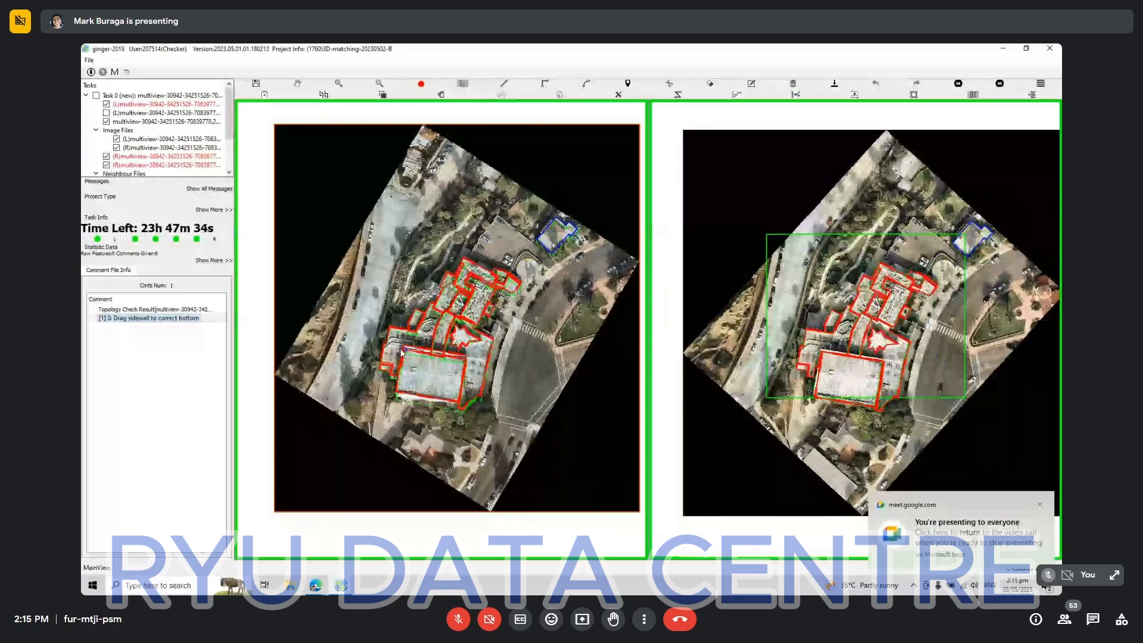
scroll(401, 353, "up", 4)
left_click_drag(357, 130, 644, 554)
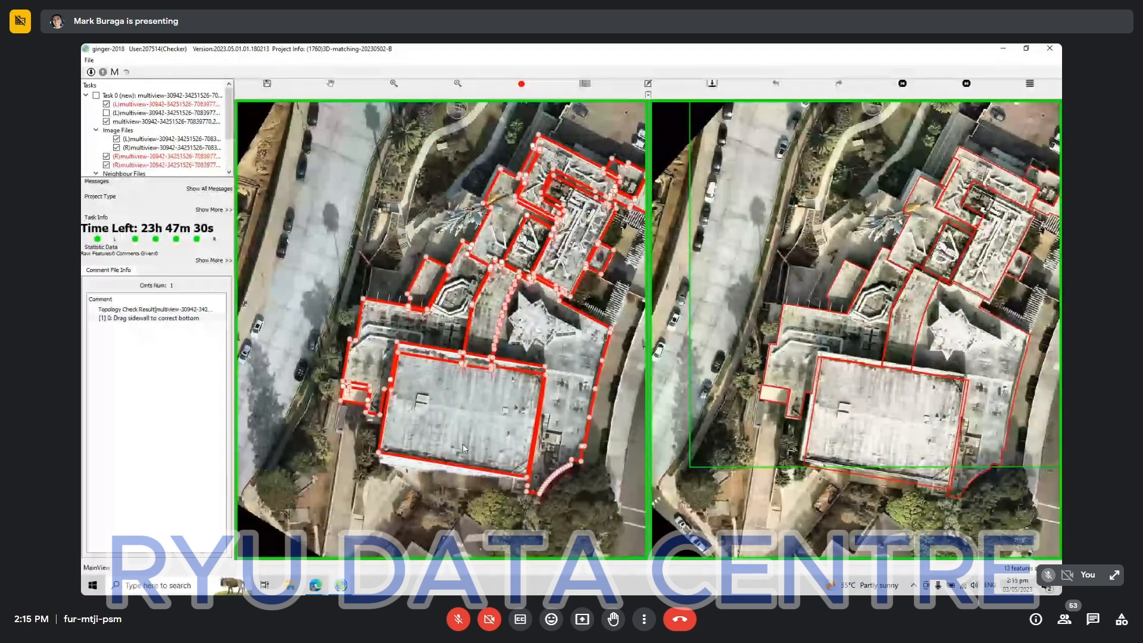
scroll(493, 490, "down", 2)
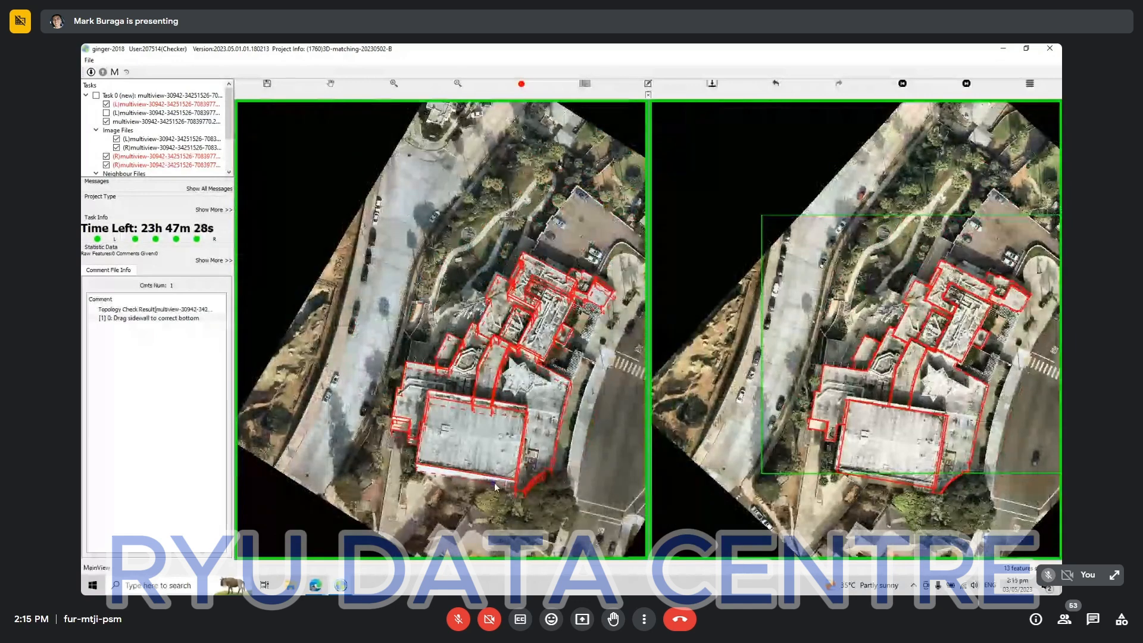
key("Escape")
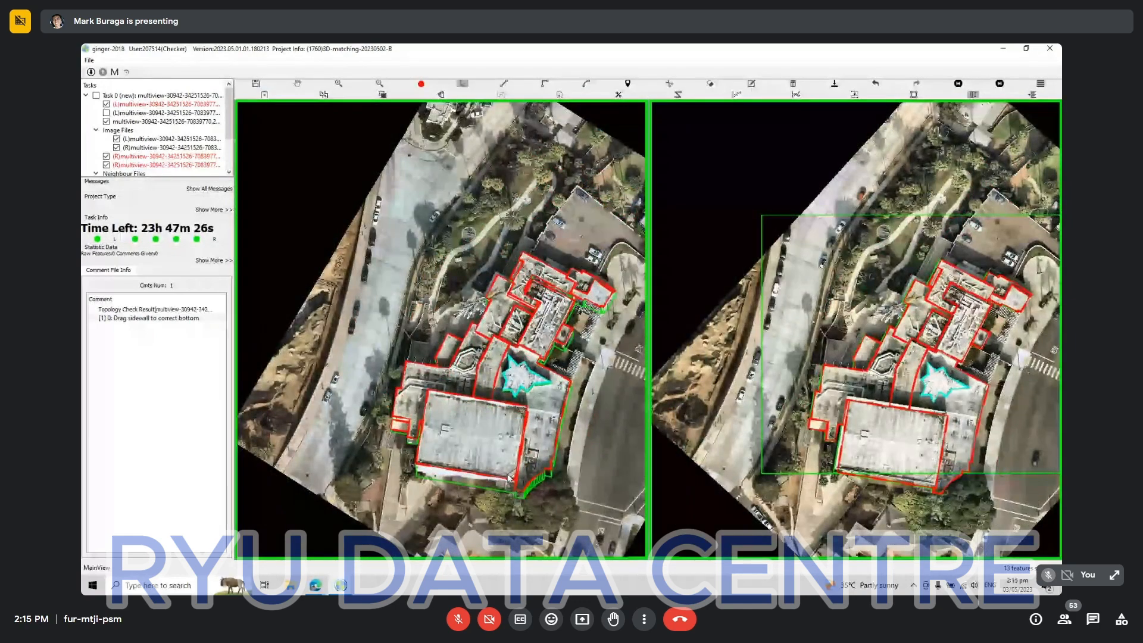
Switch to the other Ginger window with the L-shaped building and set its working mode to M.
left_click(342, 584)
left_click(399, 540)
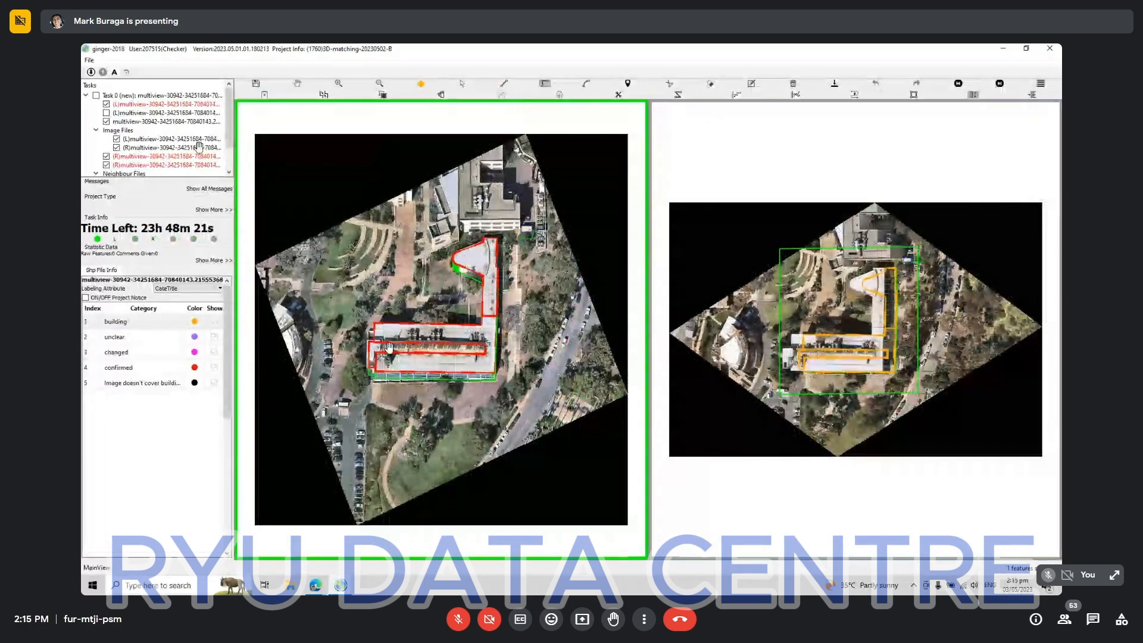
scroll(389, 347, "up", 3)
left_click(116, 72)
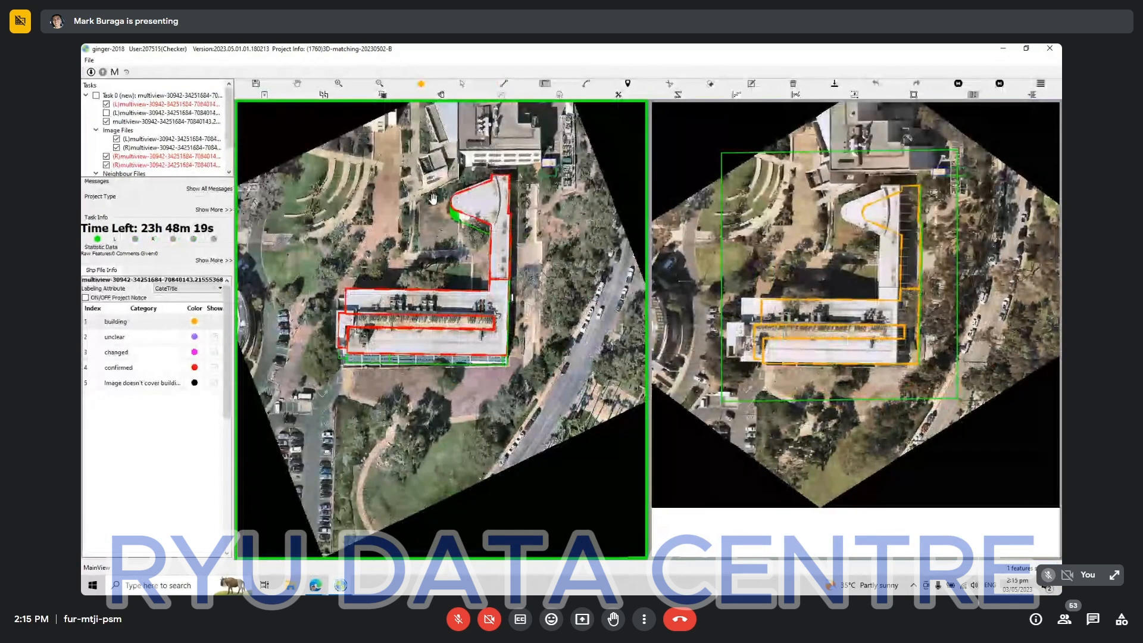
scroll(433, 199, "up", 1)
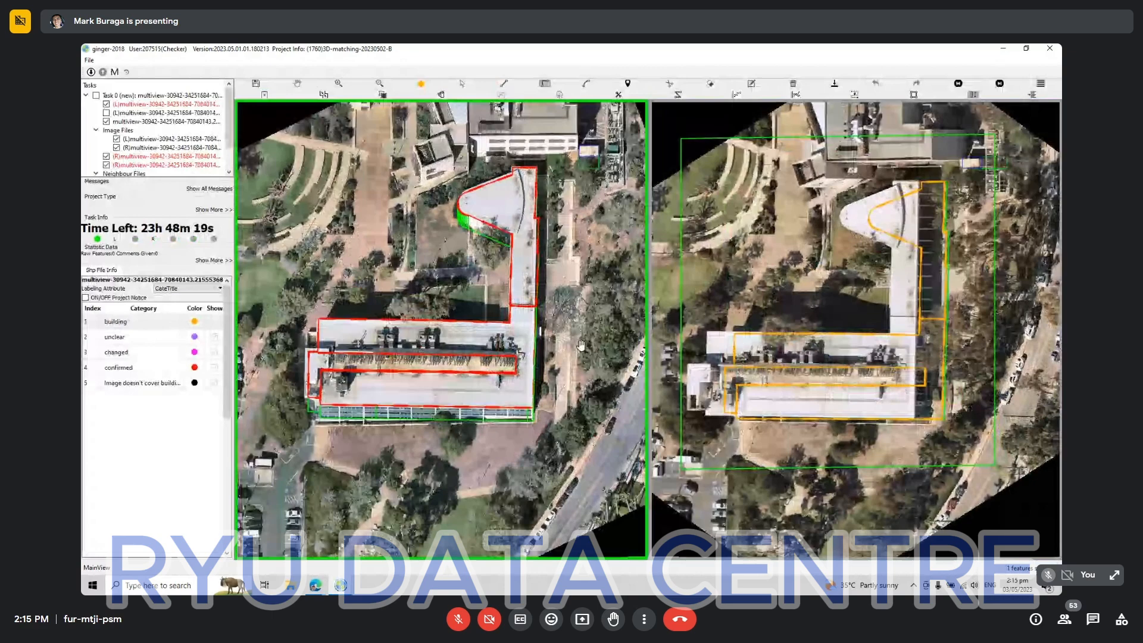
Adjust the outlines at the long wing's west end, moving the small end block's outer edge outward to the roof edge.
key("s")
left_click(316, 366)
left_click_drag(316, 362, 314, 359)
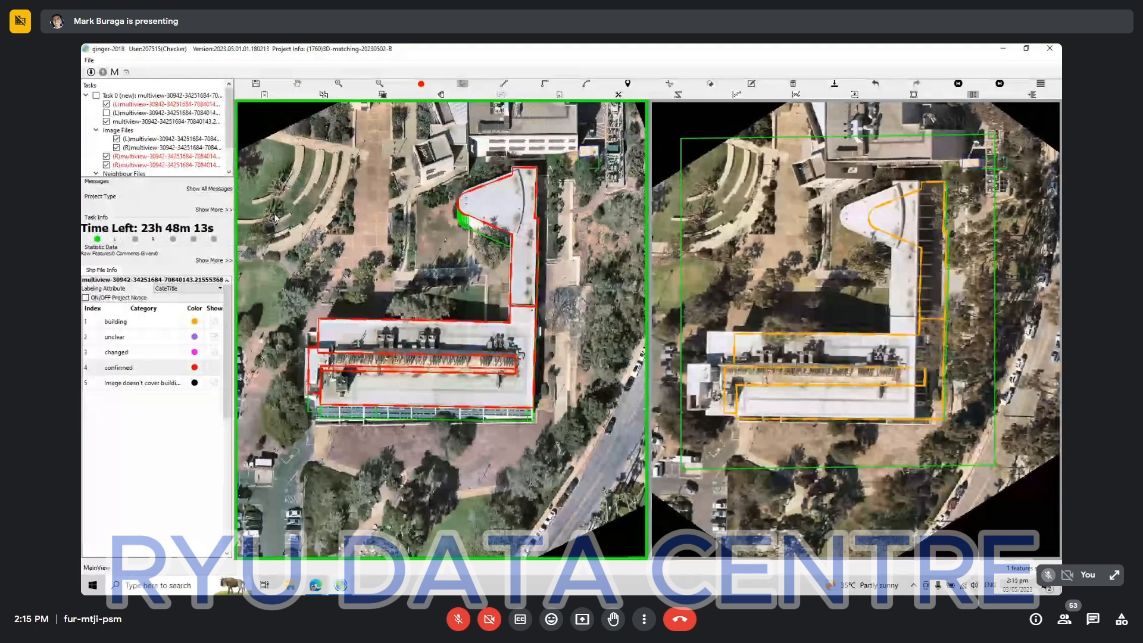
left_click_drag(614, 200, 284, 481)
scroll(329, 353, "up", 3)
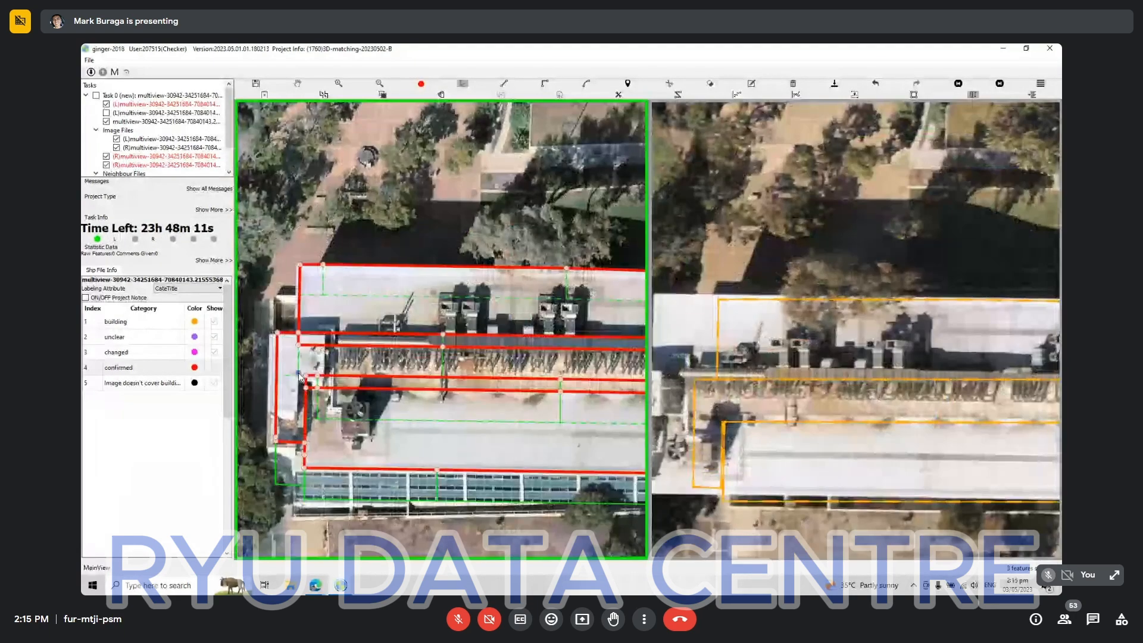
left_click_drag(276, 381, 269, 380)
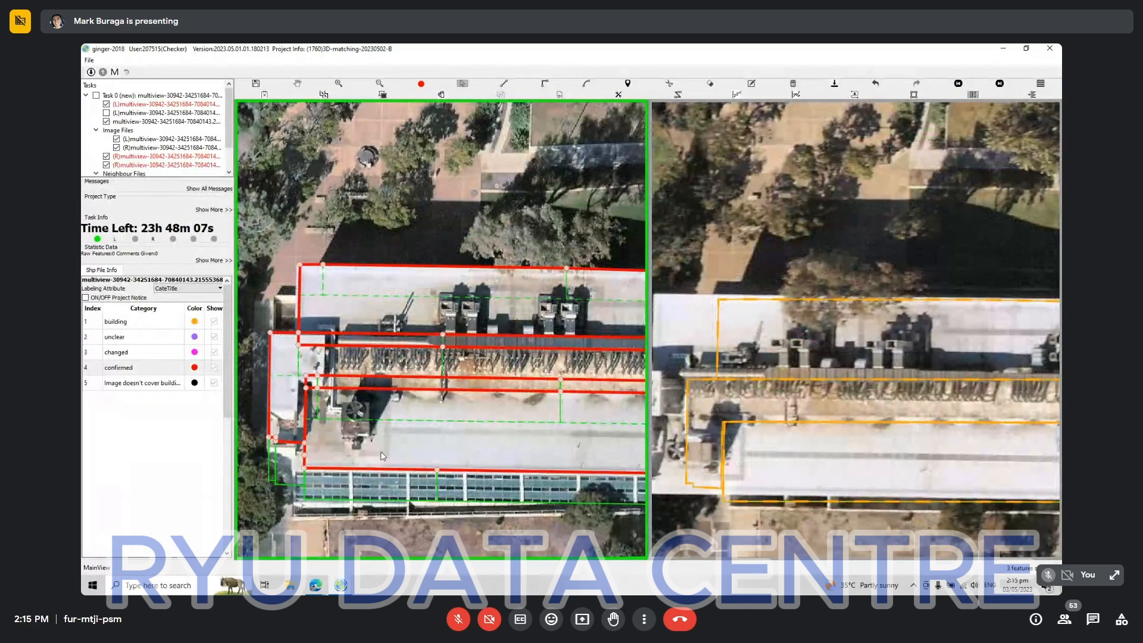
scroll(381, 453, "down", 5)
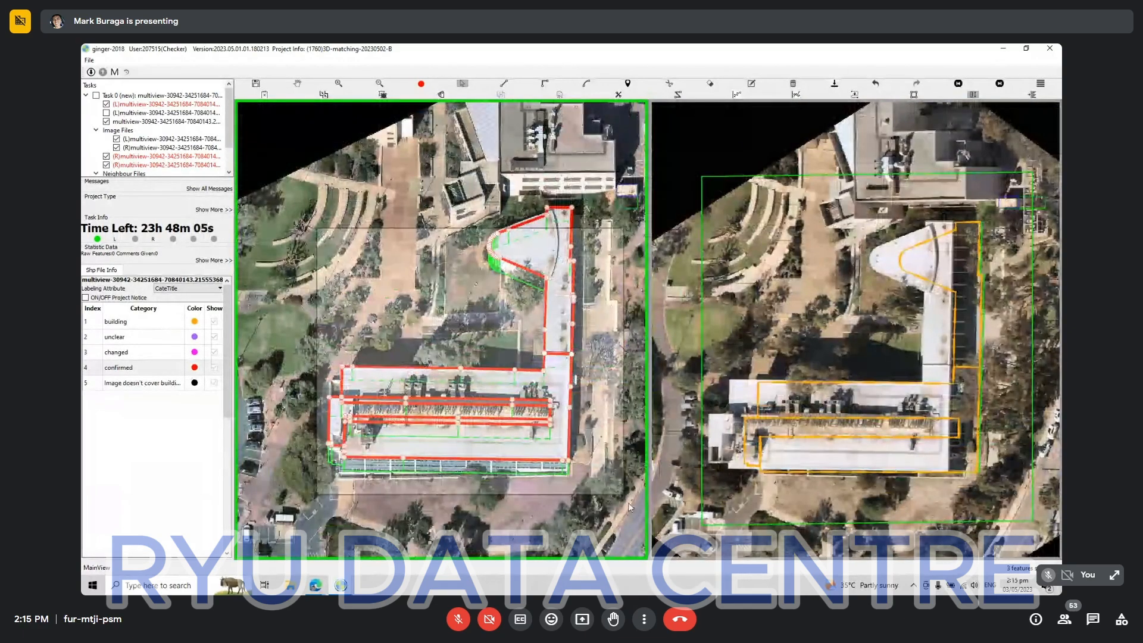
Select all of the L-shaped building's outlines and shift them onto the matching roofs in comparison view 1 of 4.
left_click(468, 443)
left_click_drag(467, 443, 468, 433)
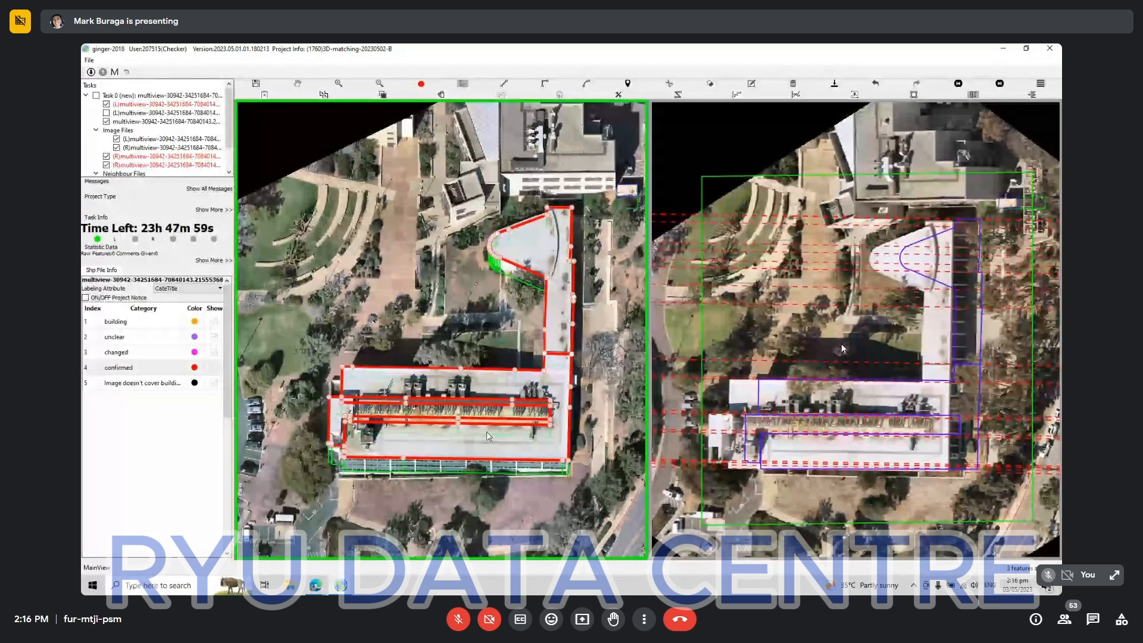
key("Escape")
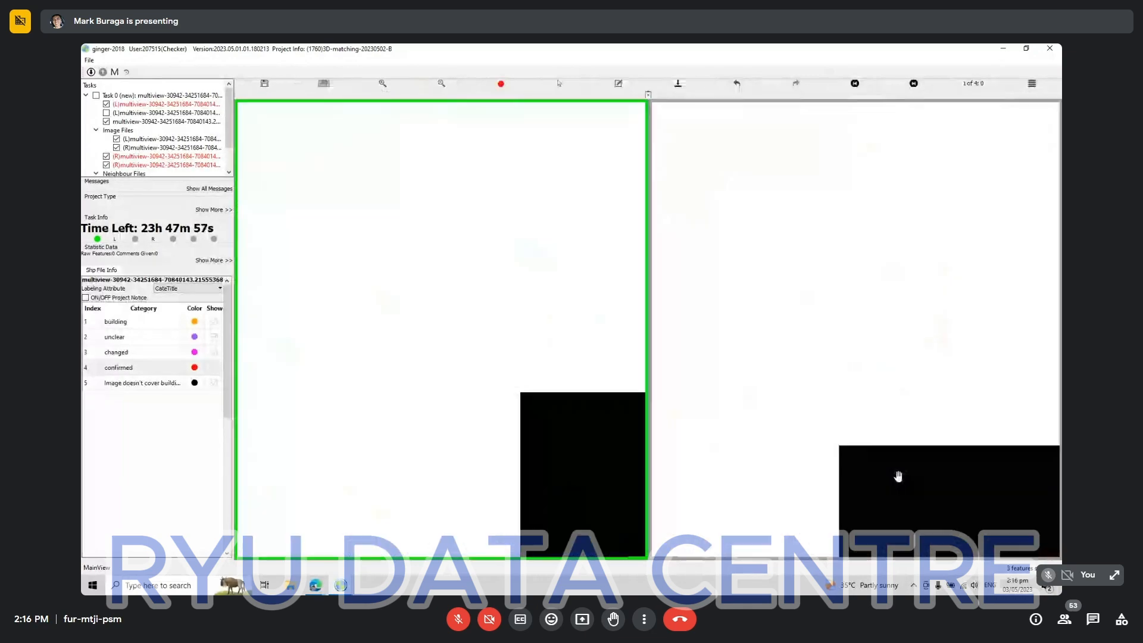
left_click_drag(882, 497, 516, 178)
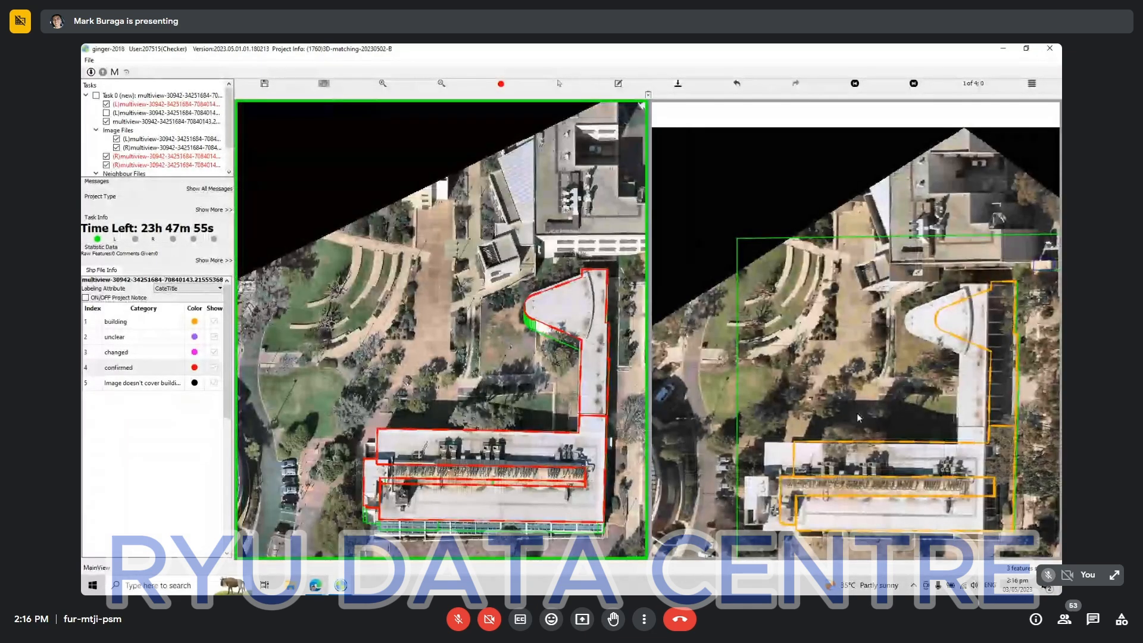
key("s")
left_click_drag(737, 283, 1039, 554)
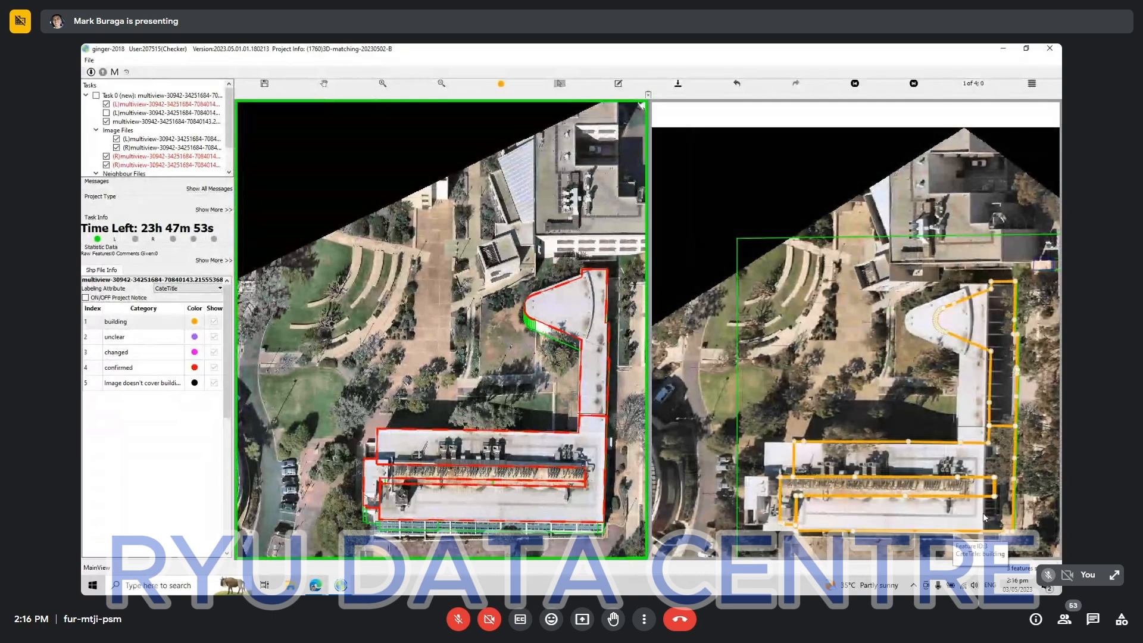
left_click_drag(961, 459, 935, 461)
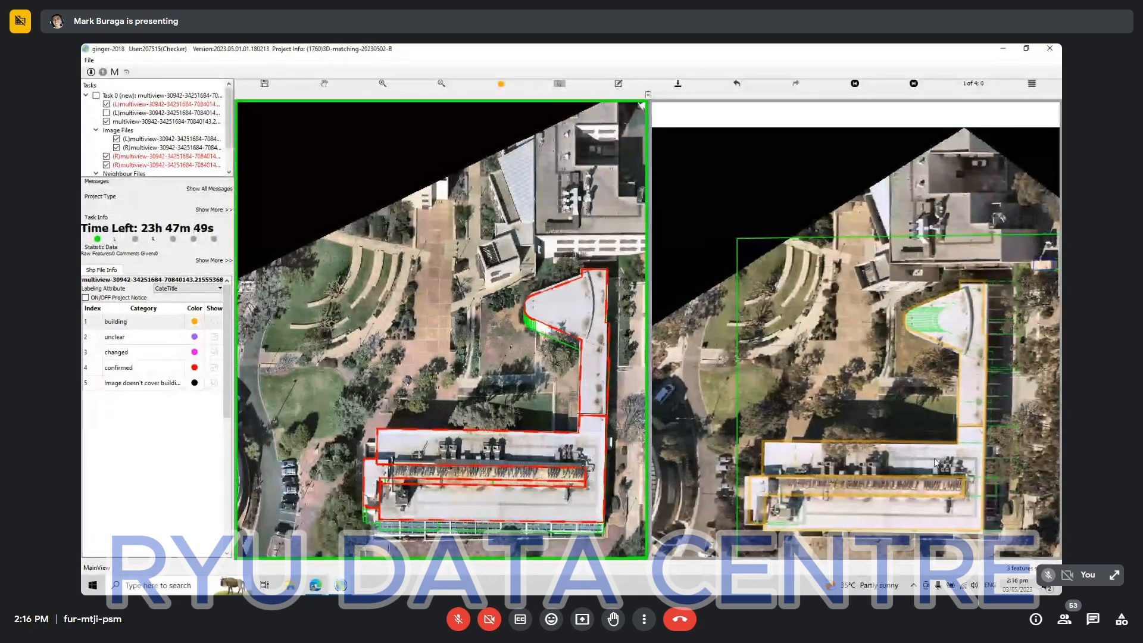
Mark the matched building outlines in comparison view 1 of 4 as confirmed.
key("4")
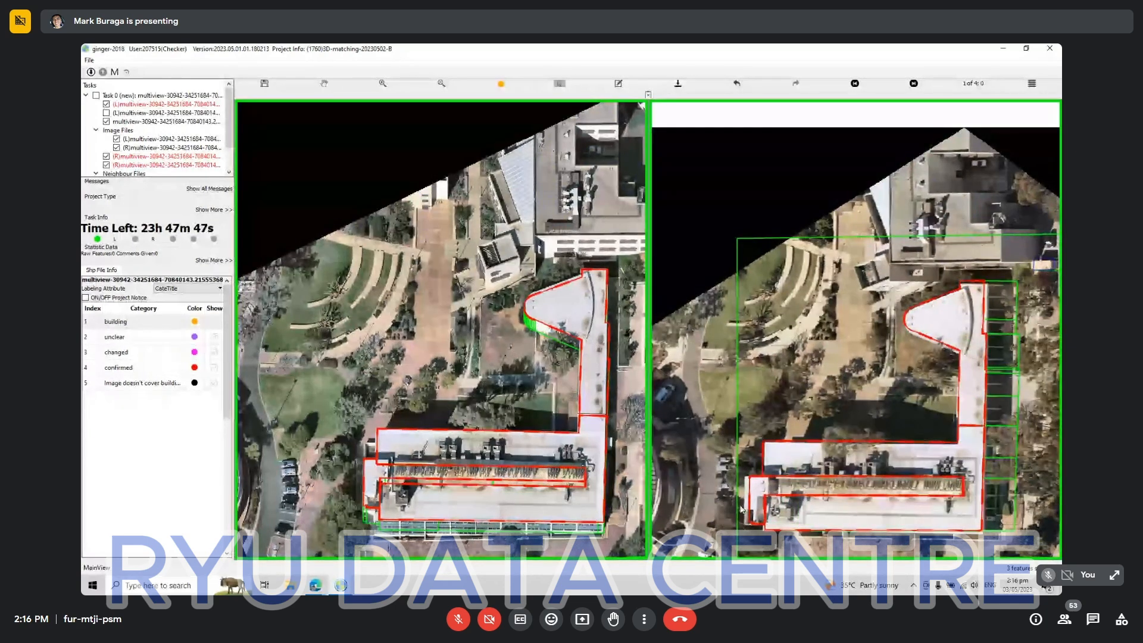
left_click(817, 491)
left_click_drag(816, 487, 810, 487)
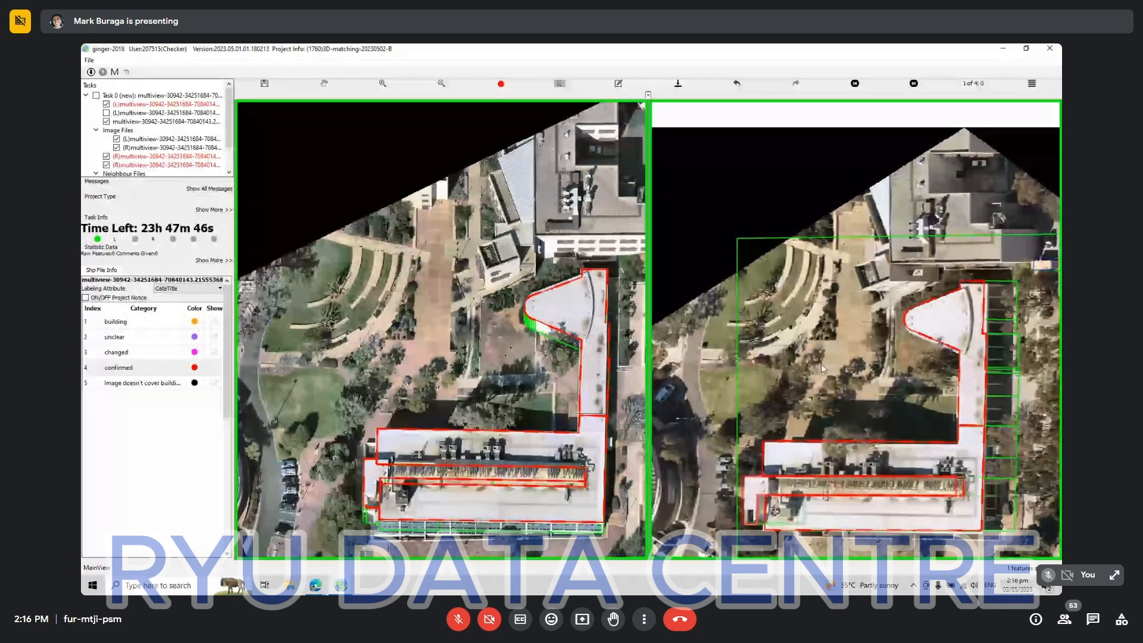
scroll(855, 383, "down", 2)
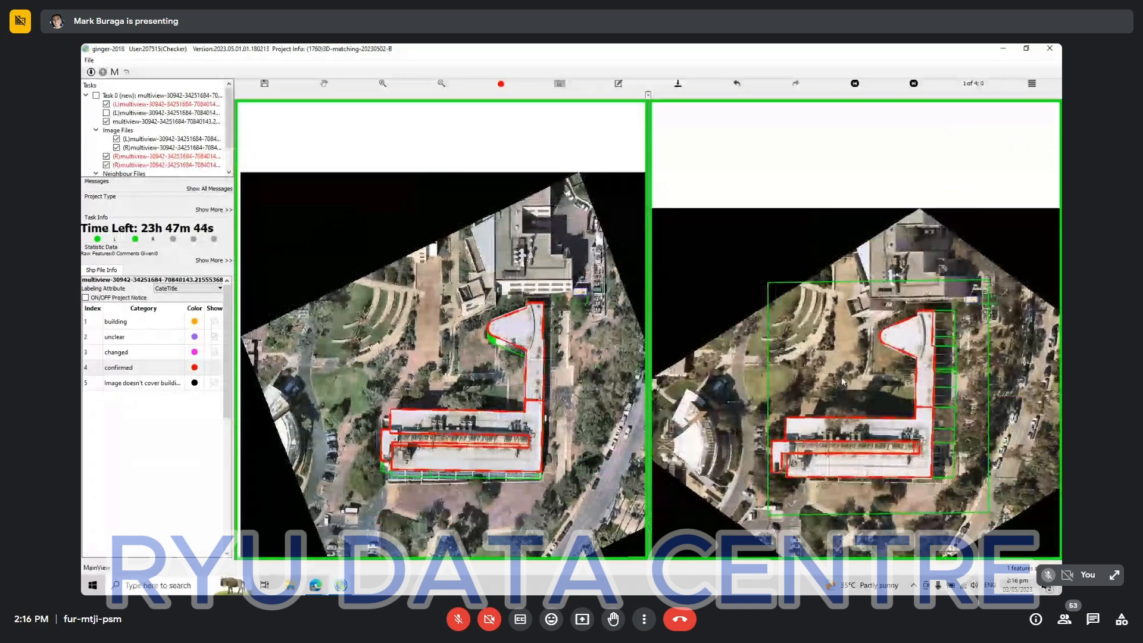
Check and confirm the L-shaped building's outlines in comparison views 2, 3 and 4, and run the topology check.
key("Right")
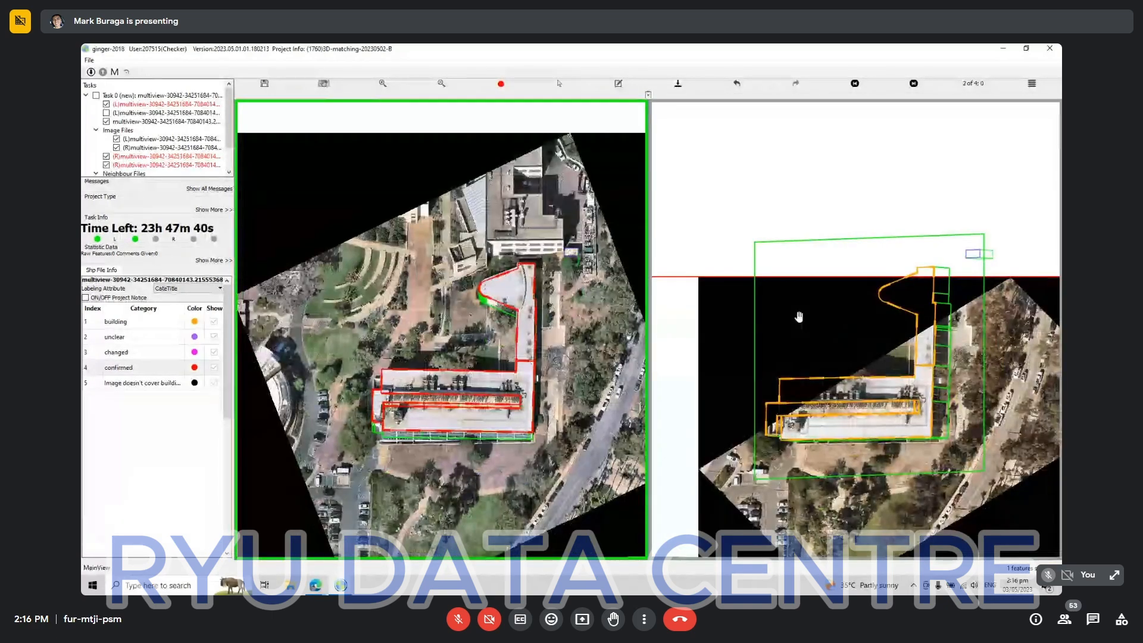
key("Right")
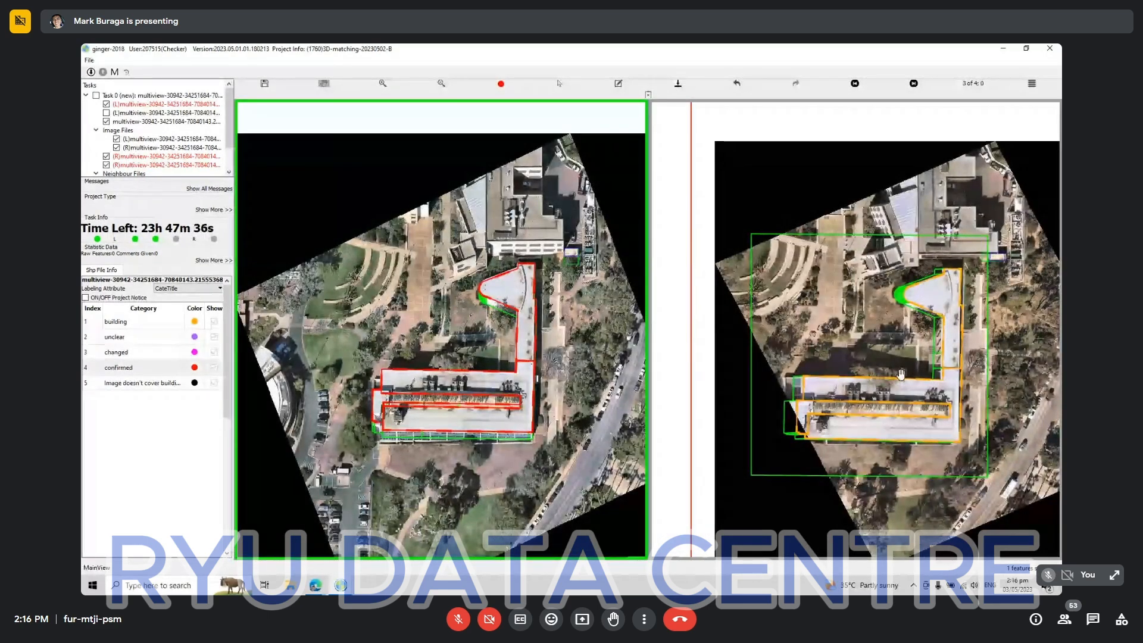
key("Right")
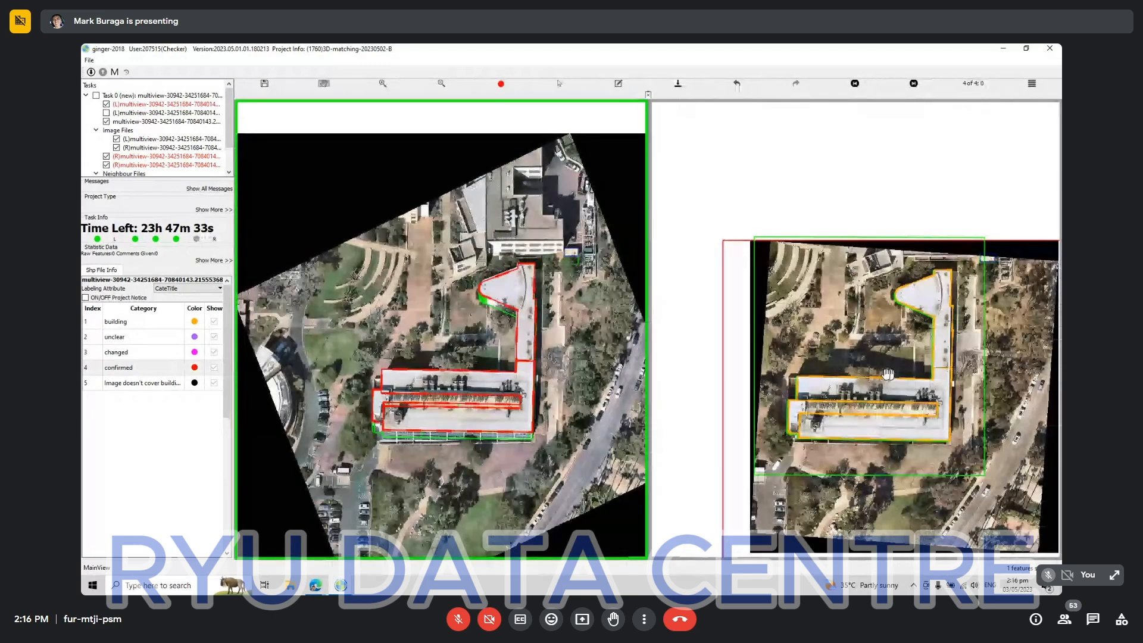
scroll(882, 373, "up", 2)
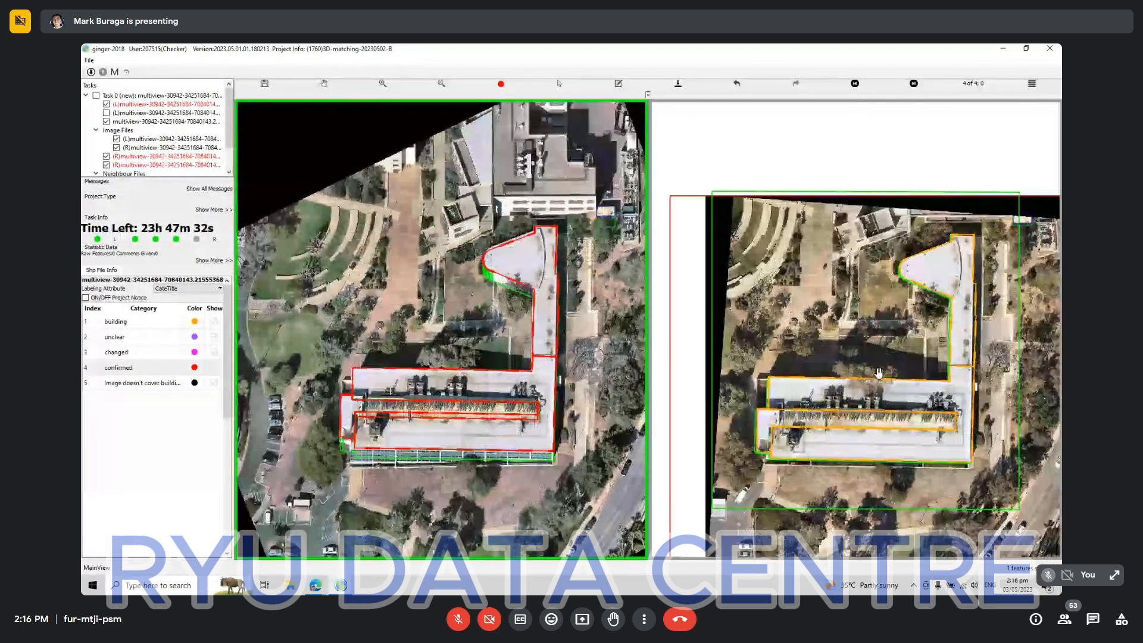
key("Right")
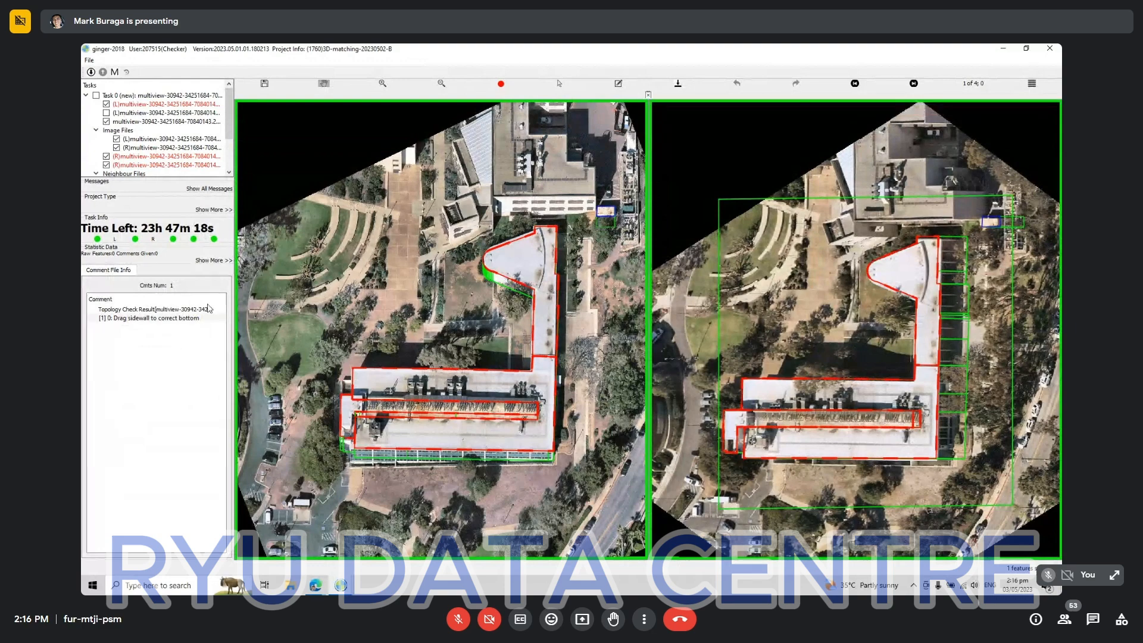
Select all of the L-shaped building's outlines to inspect them in both views, clear the selection, and switch to the Google Meet call.
key("Escape")
left_click_drag(327, 183, 649, 563)
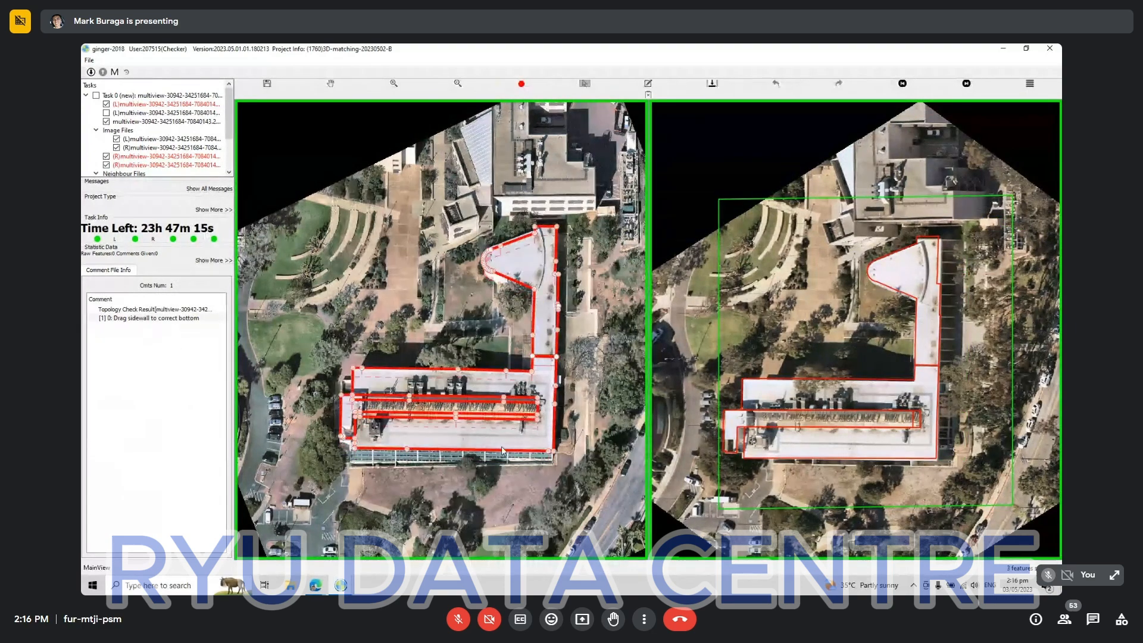
right_click(486, 520)
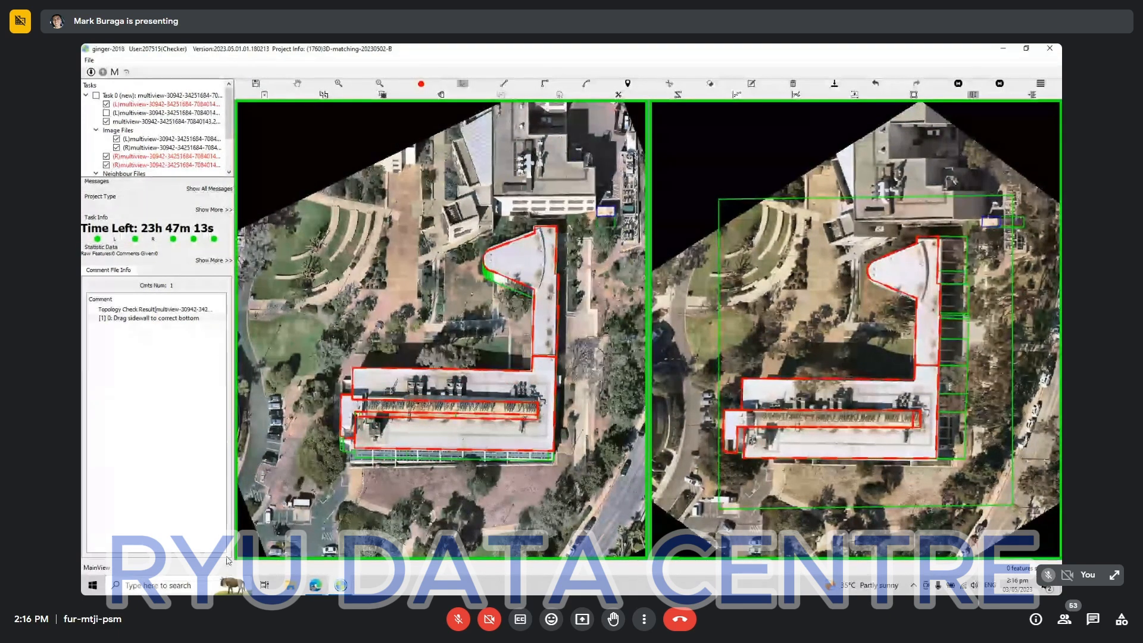
mouse_move(316, 585)
left_click(286, 547)
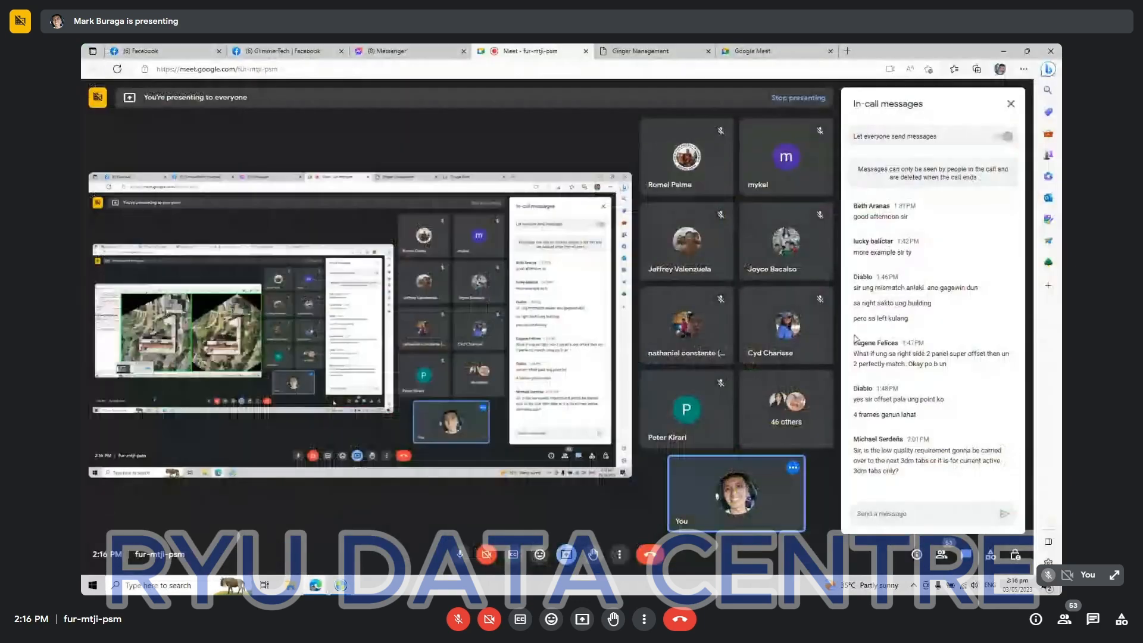